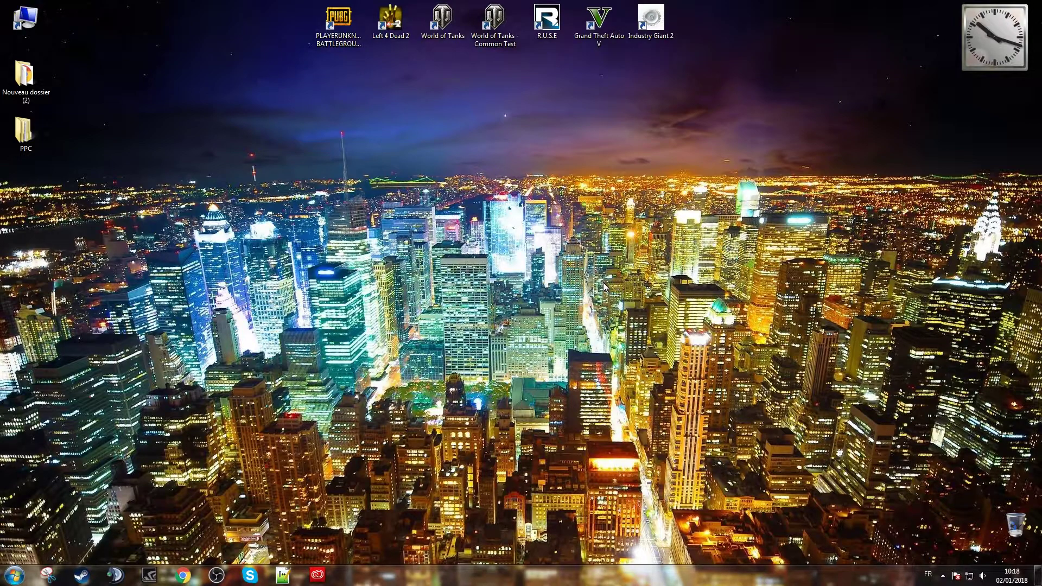
Step: Launch Left 4 Dead 2 and set 'Autoriser la console du développeur' to Activé
{"action": "double_click", "coordinate": [391, 21]}
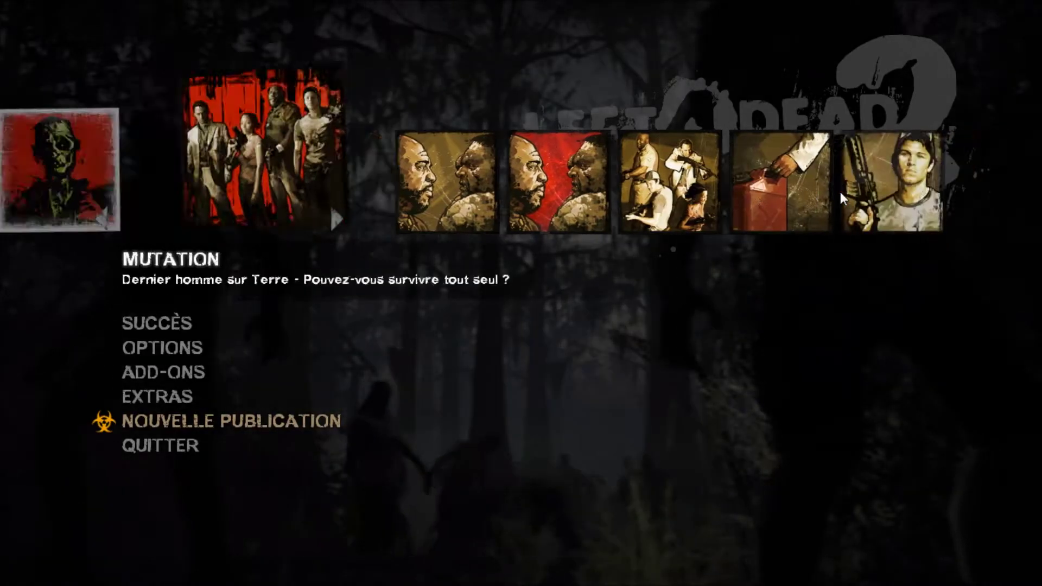
{"action": "left_click", "coordinate": [165, 347]}
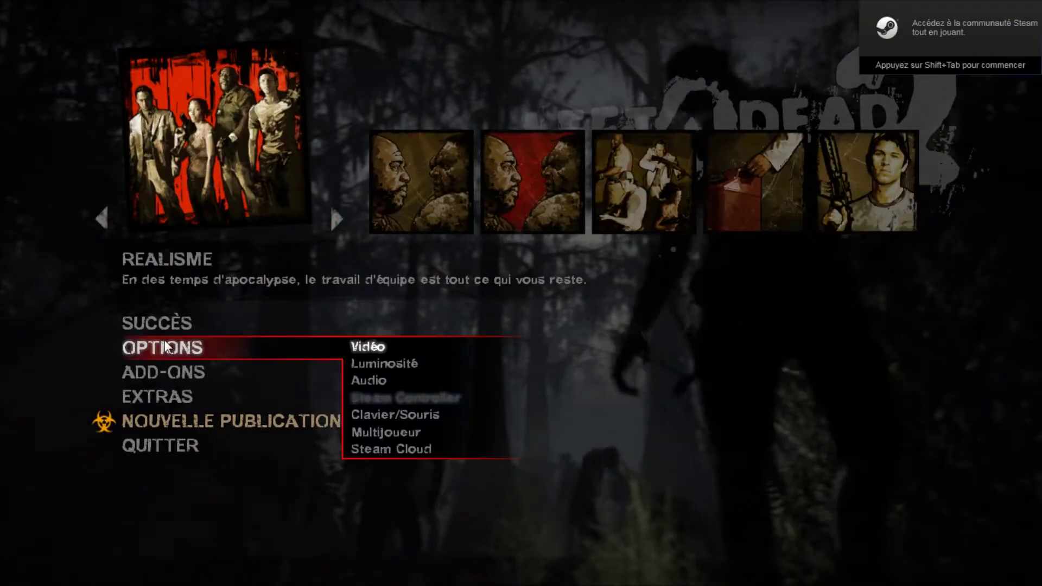
{"action": "left_click", "coordinate": [441, 416]}
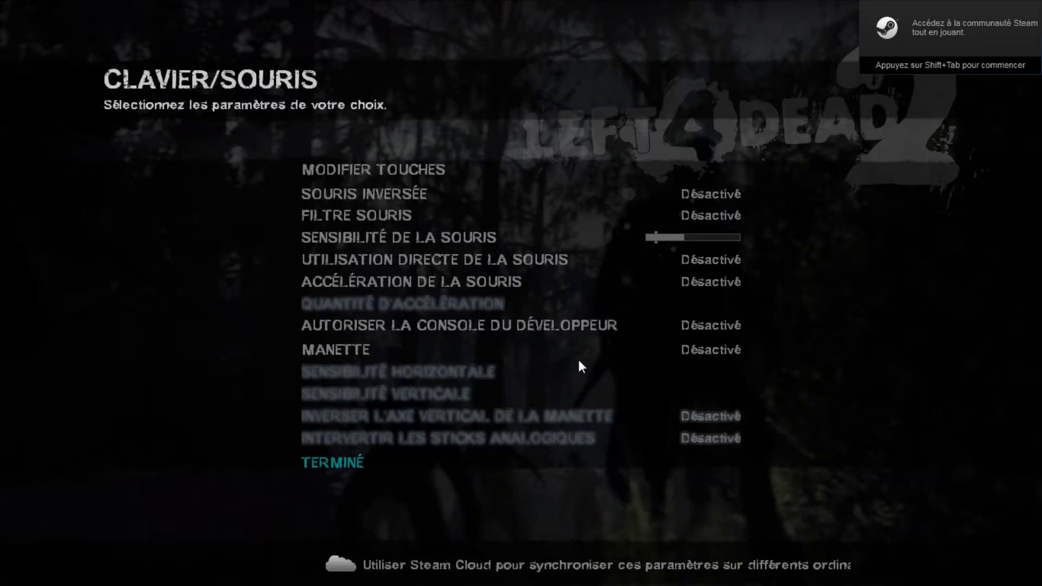
{"action": "left_click", "coordinate": [716, 325]}
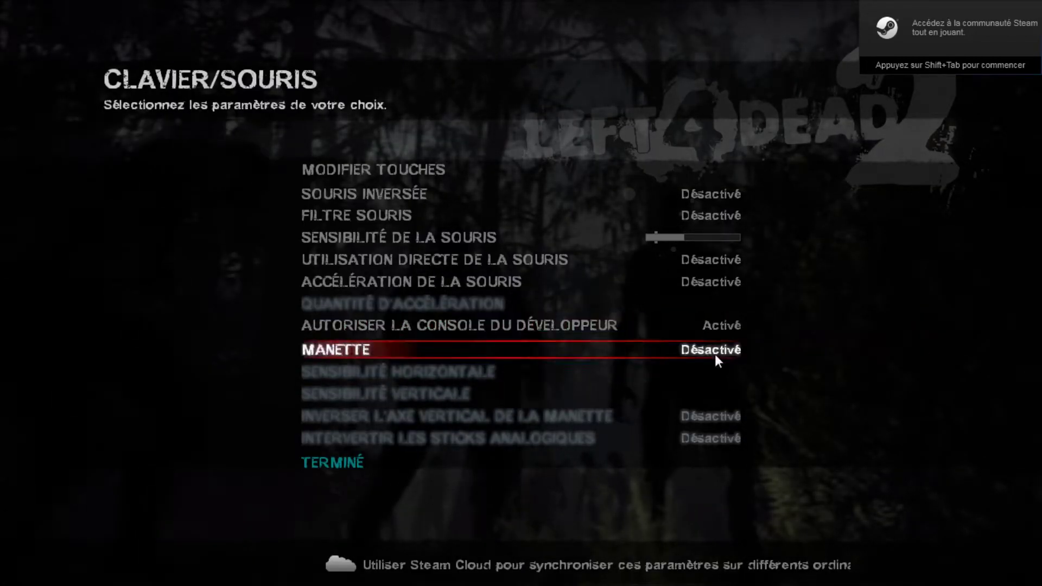
Step: Save the keyboard/mouse settings and quit the game to the desktop
{"action": "left_click", "coordinate": [377, 456]}
{"action": "left_click", "coordinate": [195, 448]}
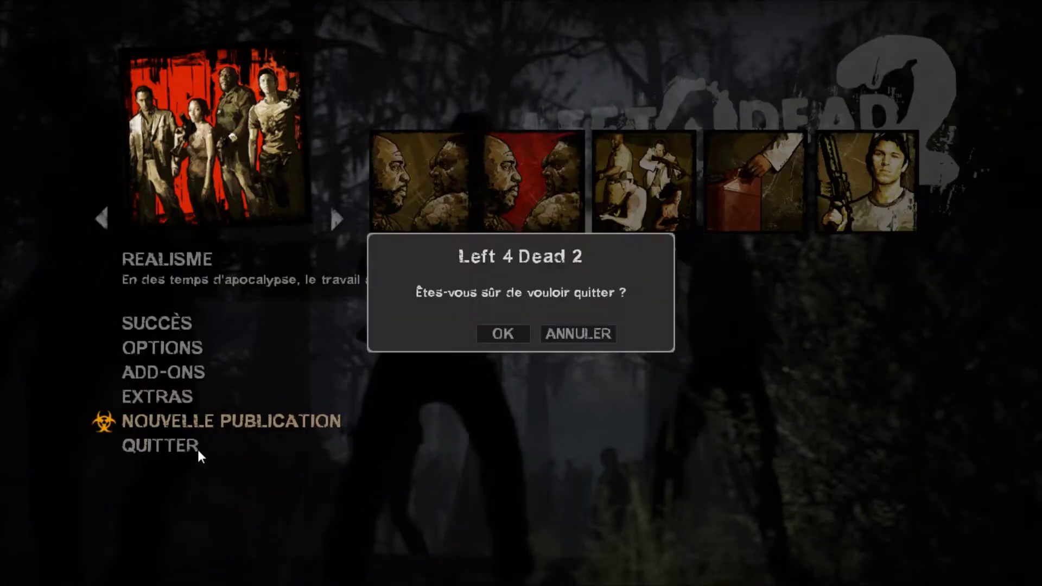
{"action": "left_click", "coordinate": [525, 336]}
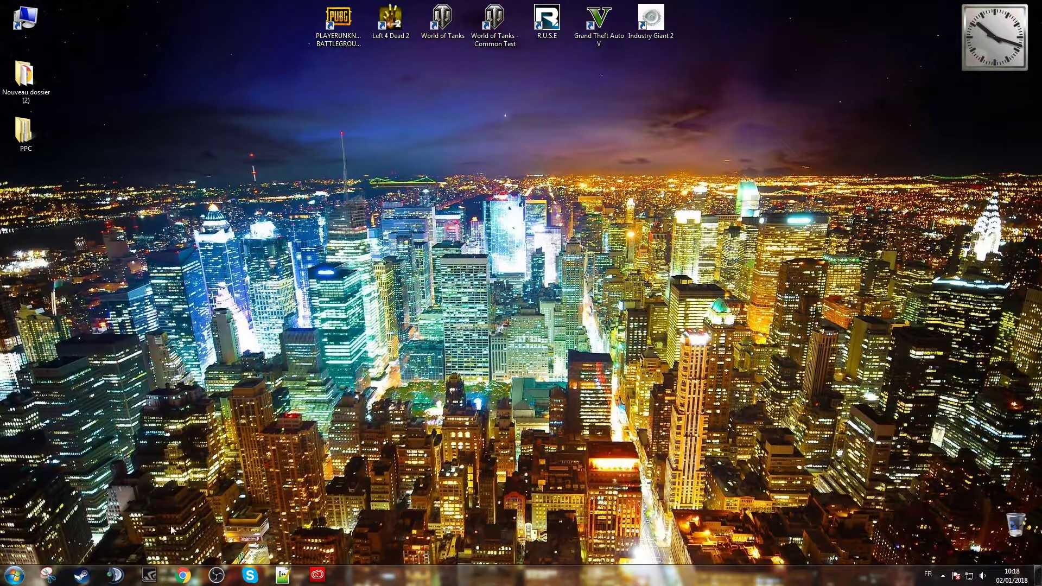
Step: Open Left 4 Dead 2's properties from the Steam library
{"action": "left_click", "coordinate": [82, 575]}
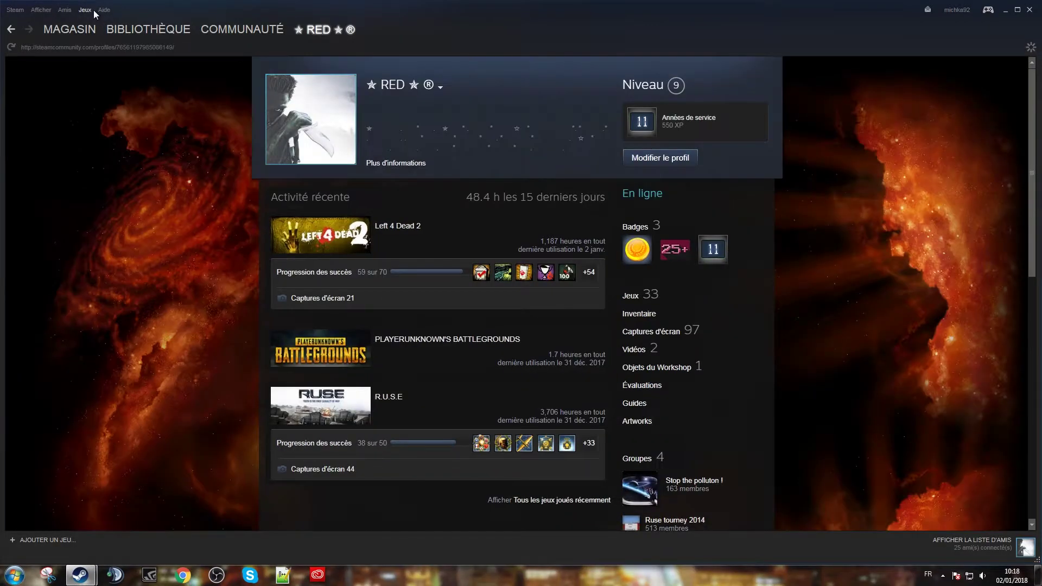
{"action": "left_click", "coordinate": [94, 9]}
{"action": "mouse_move", "coordinate": [86, 9]}
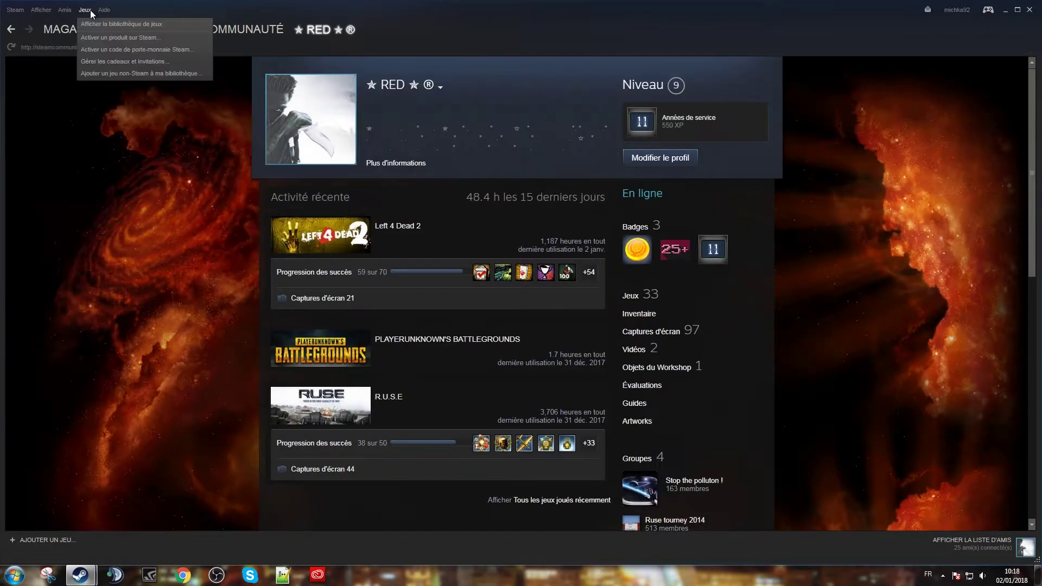
{"action": "left_click", "coordinate": [87, 24]}
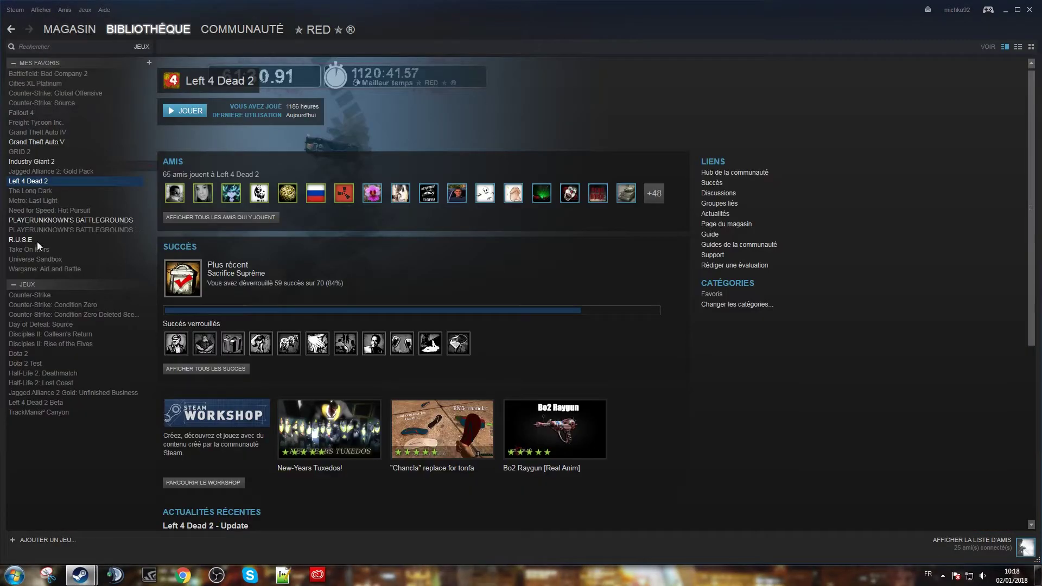
{"action": "right_click", "coordinate": [47, 181]}
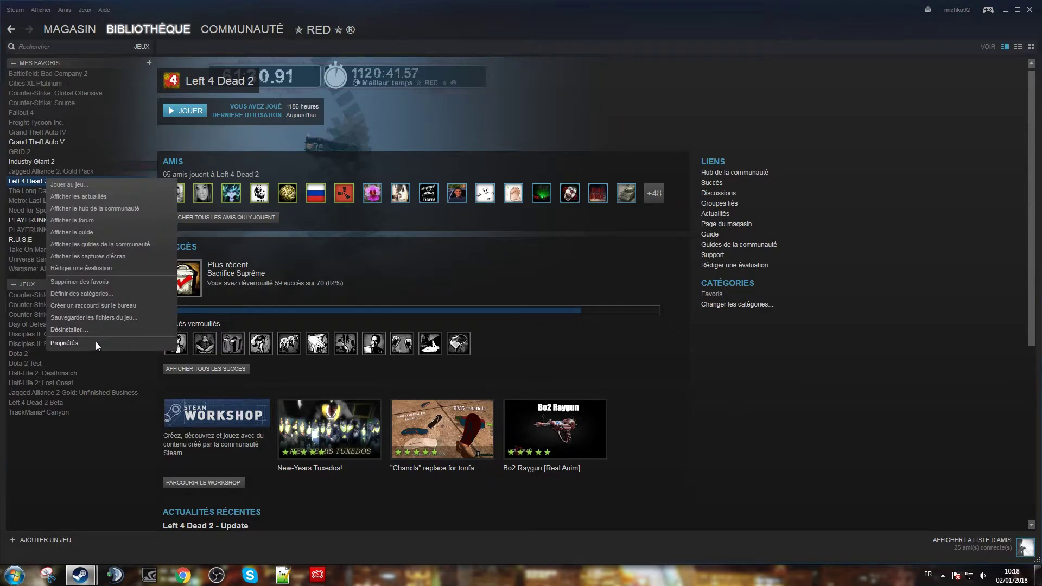
{"action": "left_click", "coordinate": [68, 343]}
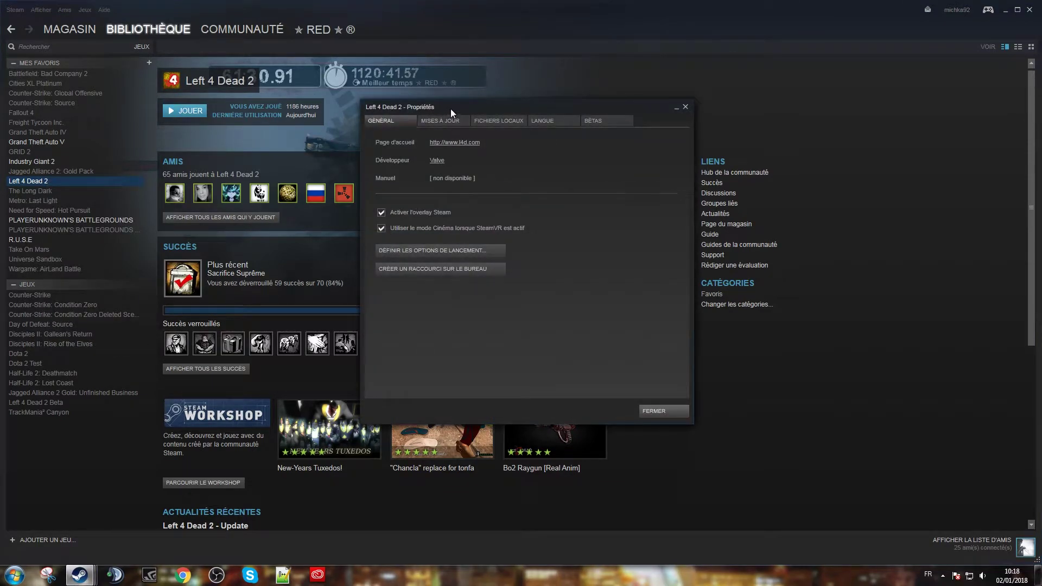
Step: Set the launch option to -console, then close the properties and Steam windows
{"action": "left_click_drag", "start_coordinate": [450, 108], "coordinate": [416, 119]}
{"action": "left_click", "coordinate": [404, 263]}
{"action": "type", "text": "-console"}
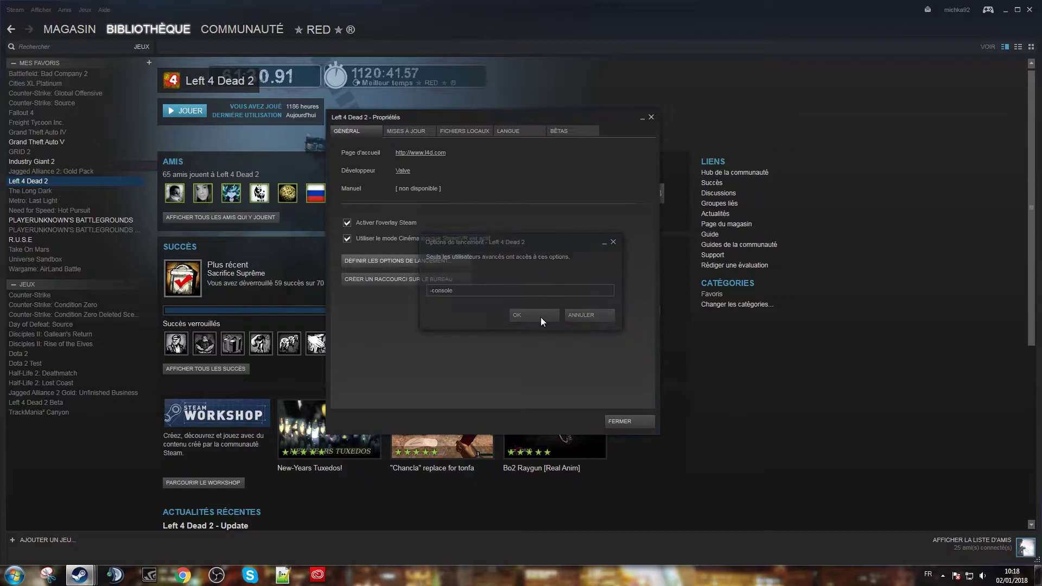
{"action": "left_click", "coordinate": [538, 316]}
{"action": "left_click", "coordinate": [650, 118]}
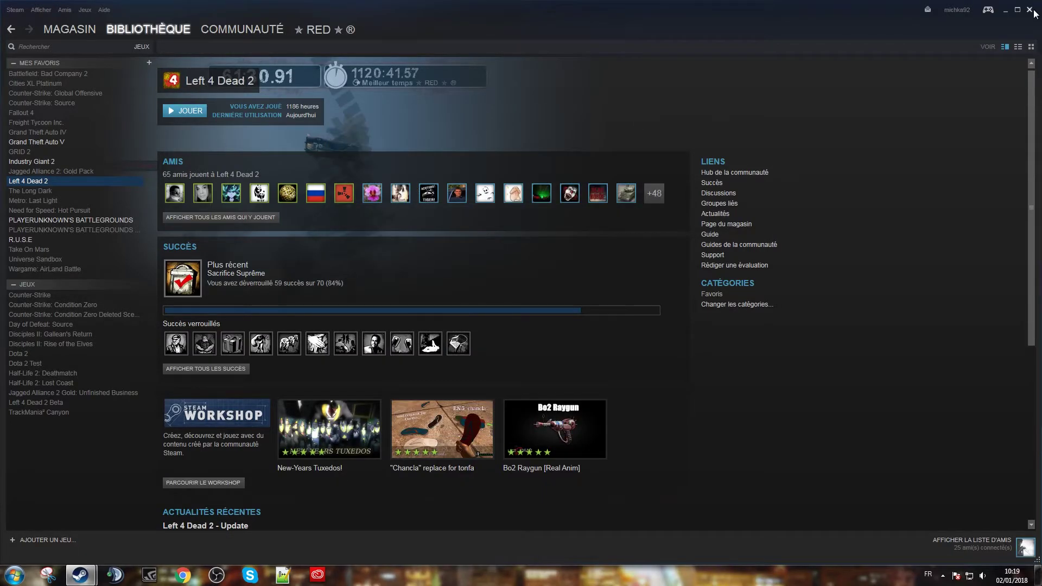
{"action": "left_click", "coordinate": [1032, 11]}
Step: Relaunch Left 4 Dead 2 and submit bind "F1" toggleconsole in the console
{"action": "double_click", "coordinate": [392, 36]}
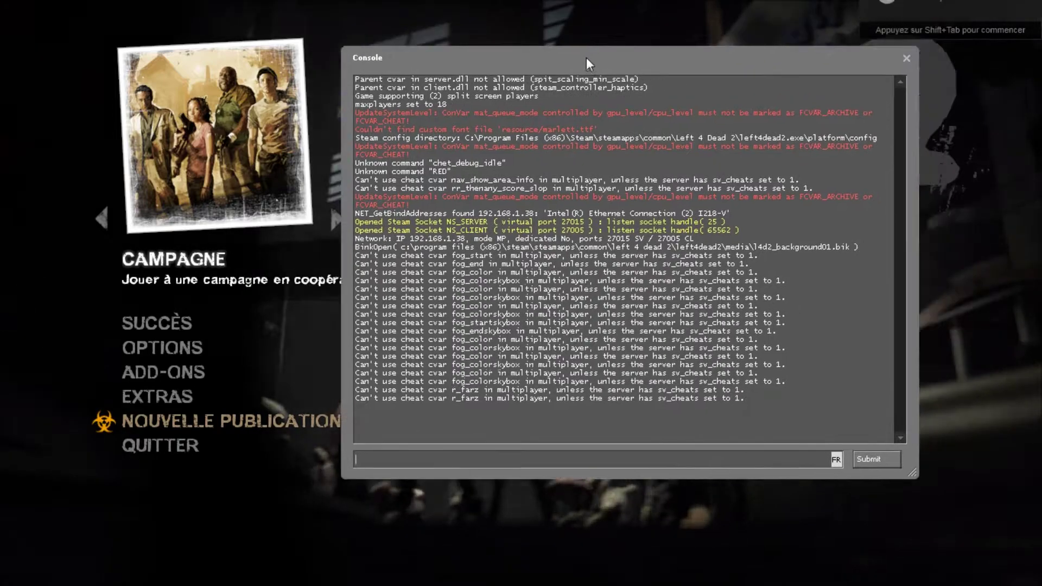
{"action": "left_click_drag", "start_coordinate": [586, 63], "coordinate": [531, 64]}
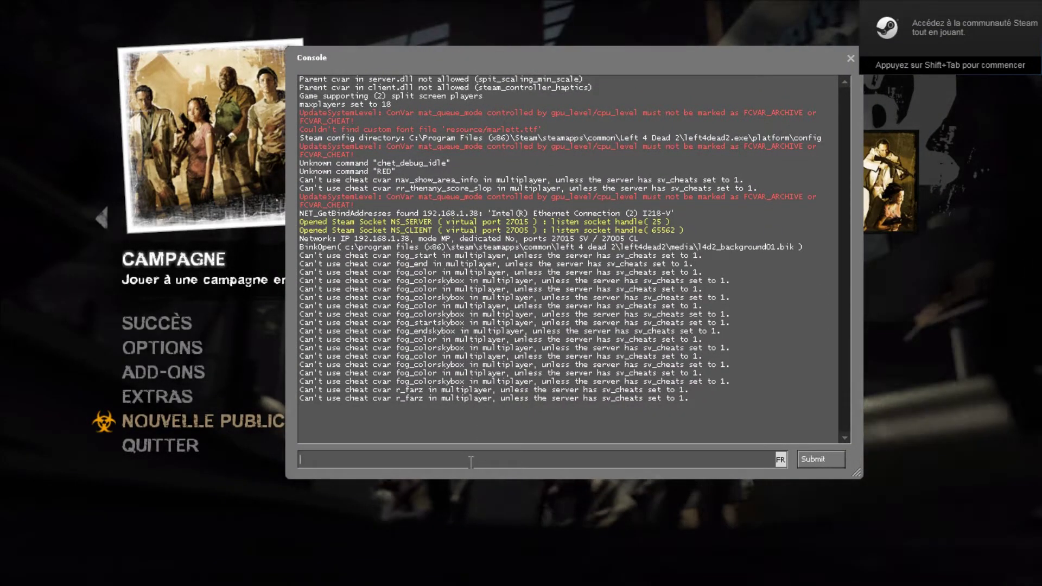
{"action": "type", "text": "bind"}
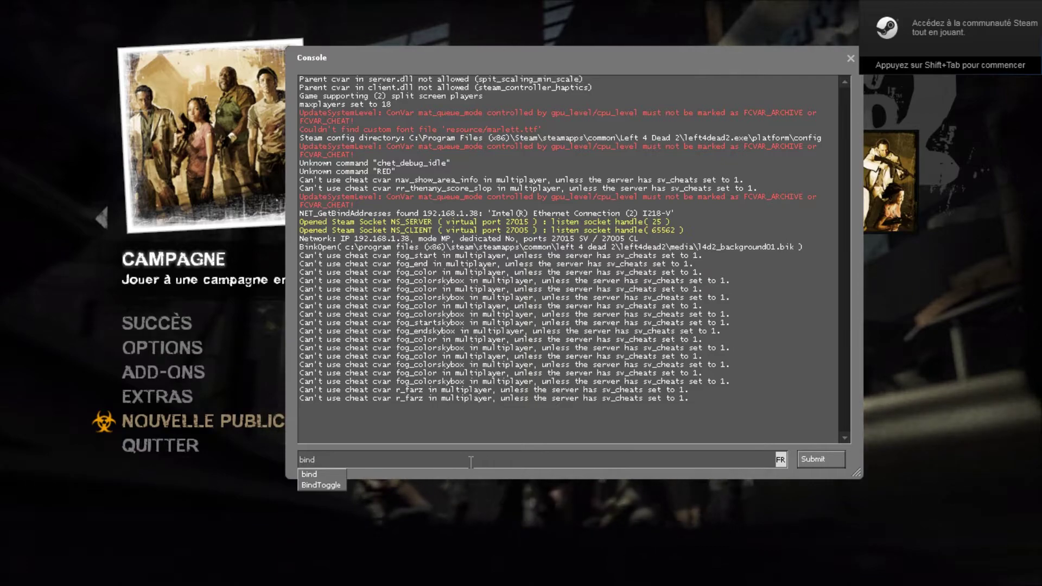
{"action": "type", "text": " \""}
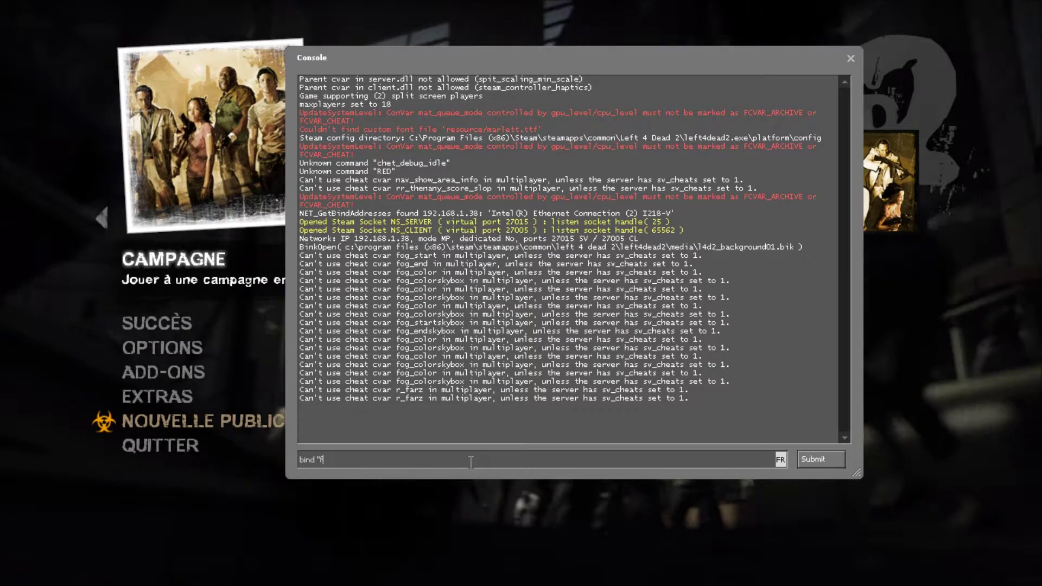
{"action": "type", "text": "F1\" "}
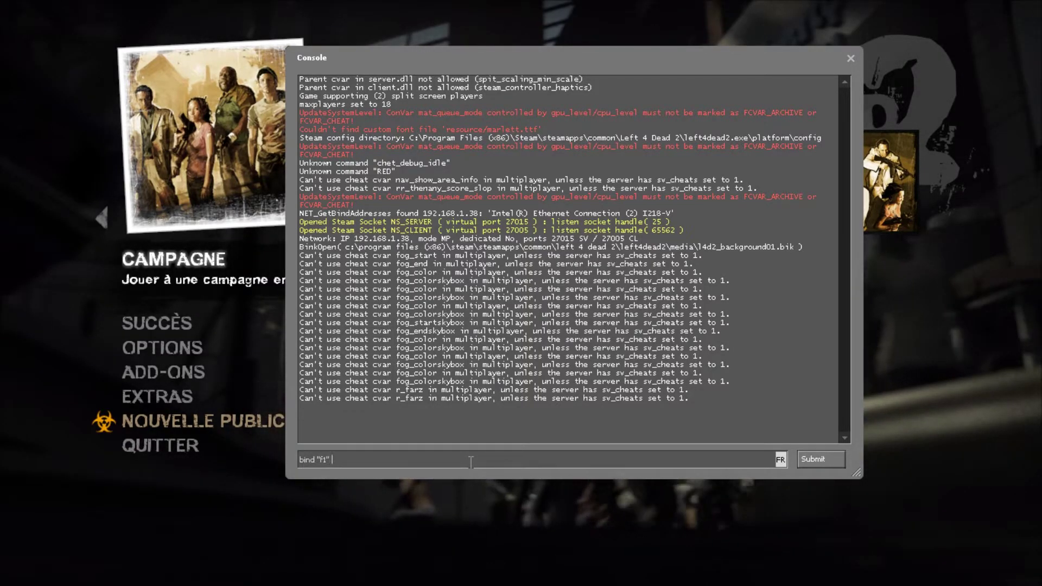
{"action": "type", "text": "toggleco"}
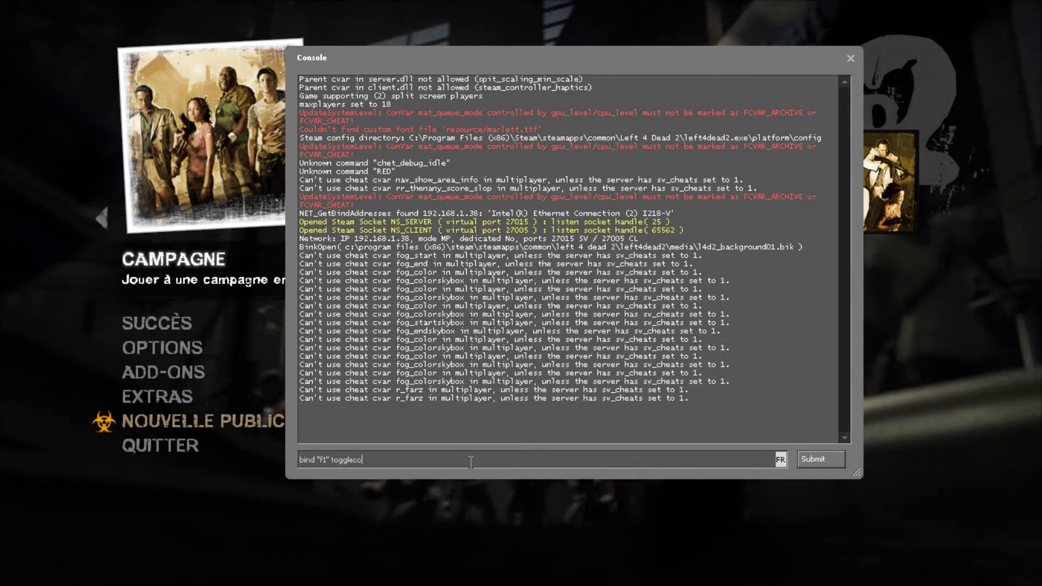
{"action": "type", "text": "nsole"}
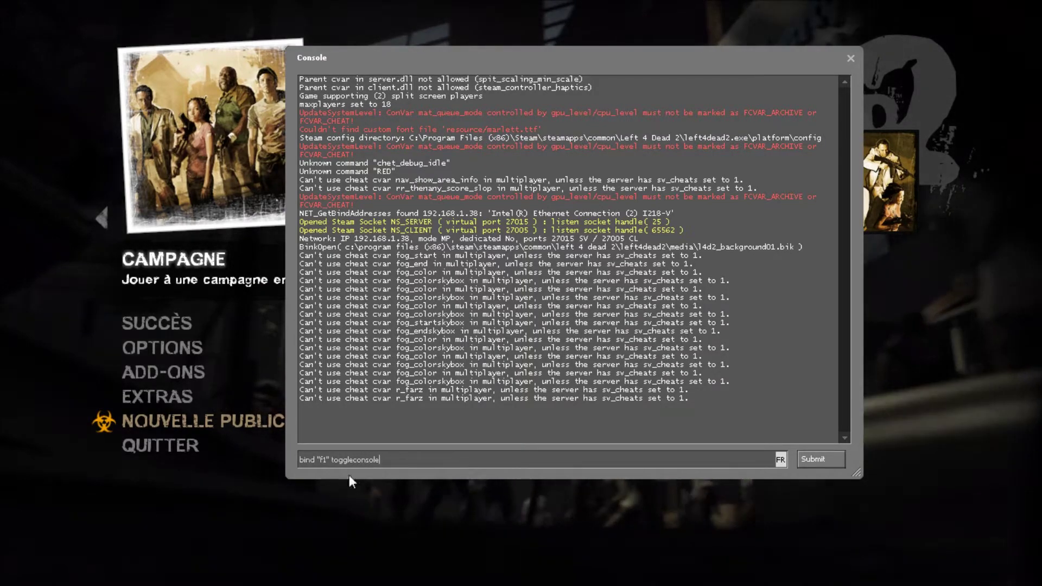
{"action": "left_click", "coordinate": [328, 460]}
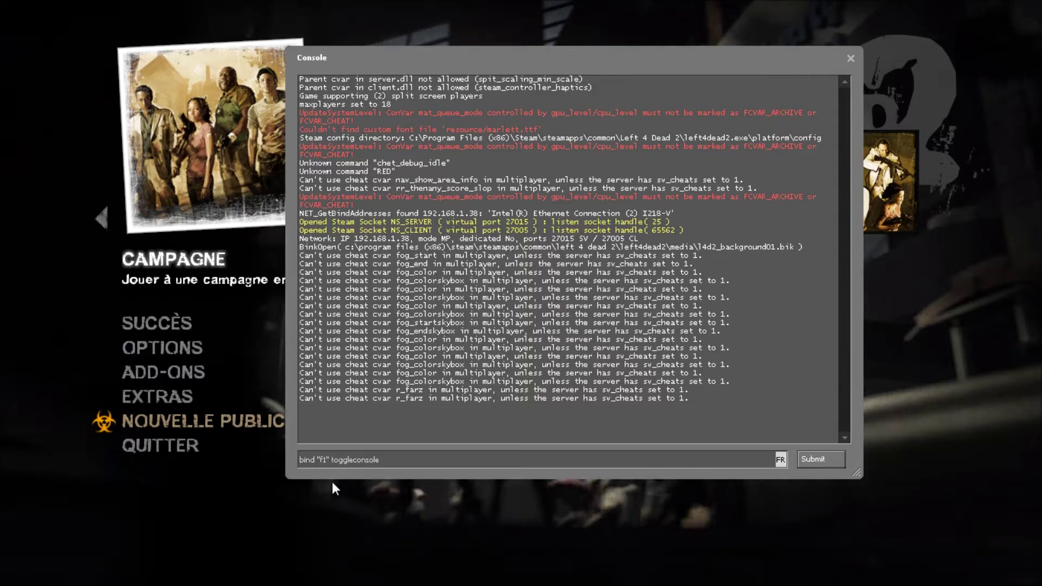
{"action": "key", "text": "BackSpace"}
{"action": "key", "text": "BackSpace"}
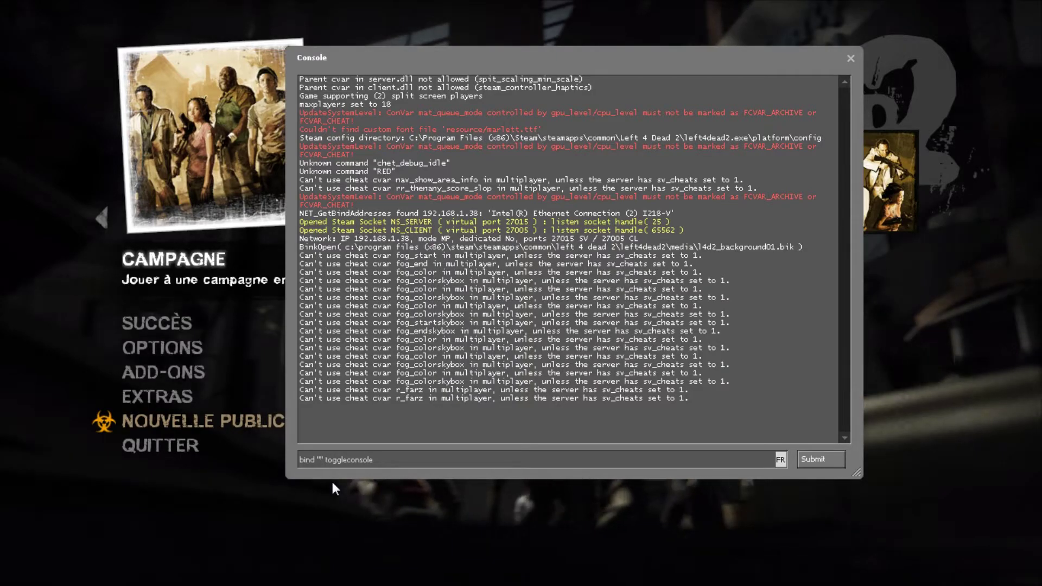
{"action": "type", "text": "`1"}
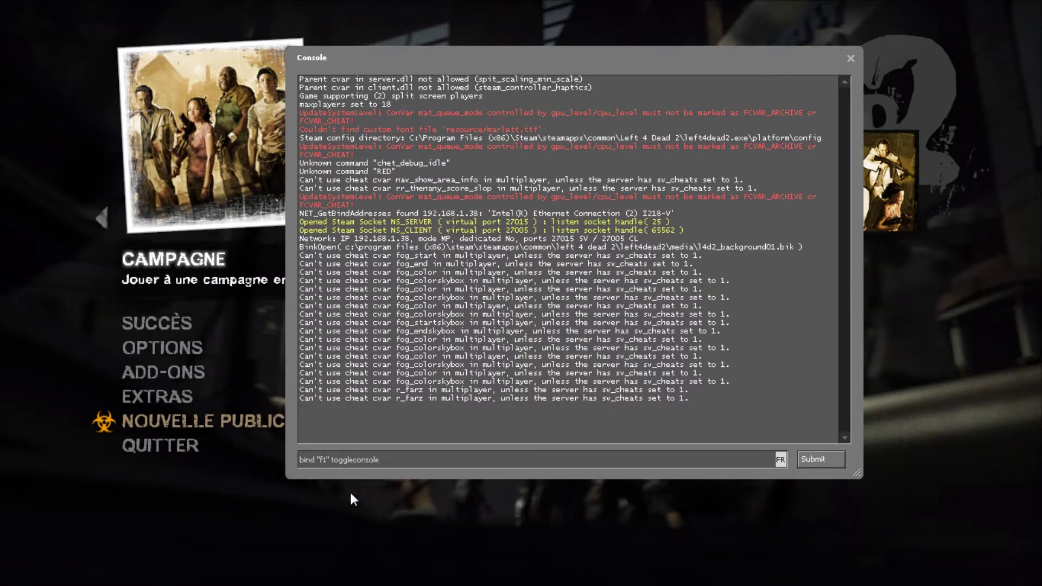
{"action": "left_click", "coordinate": [829, 459]}
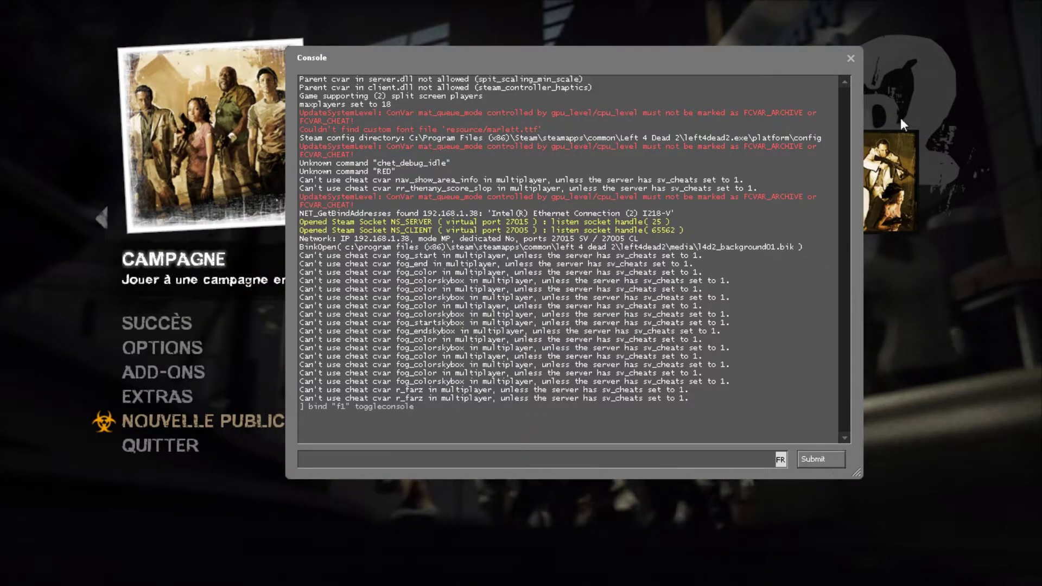
Step: Close the console, then press F1 twice to confirm it opens and closes
{"action": "left_click", "coordinate": [850, 58]}
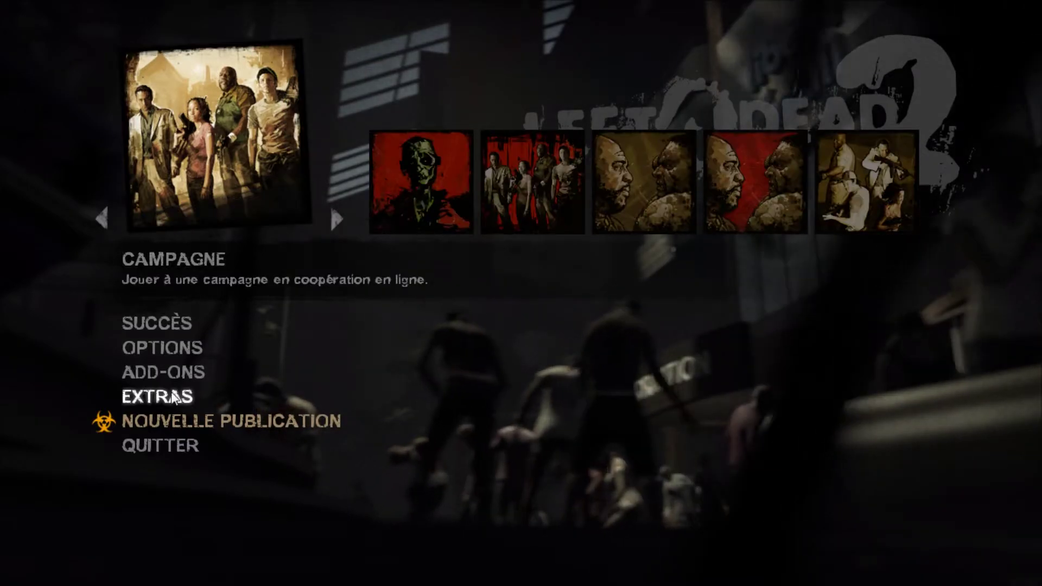
{"action": "key", "text": "F1"}
{"action": "key", "text": "F1"}
{"action": "key", "text": "F1"}
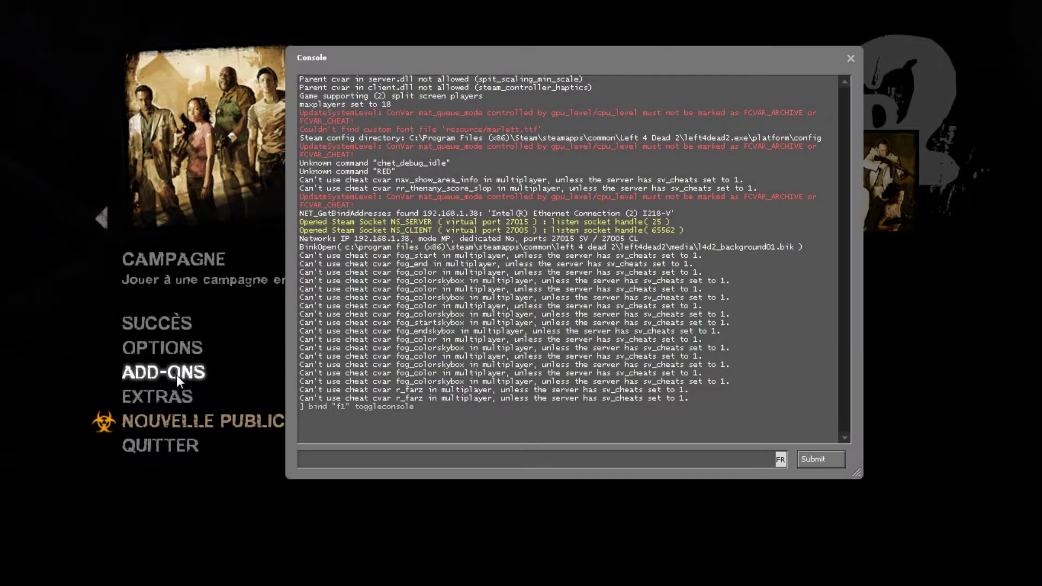
{"action": "key", "text": "F1"}
{"action": "key", "text": "F1"}
{"action": "key", "text": "F1"}
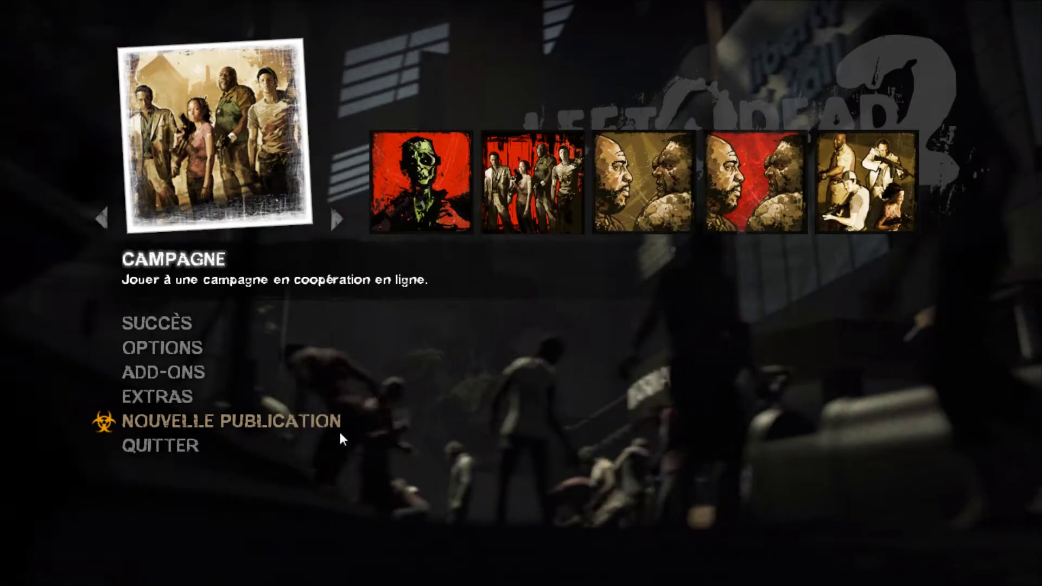
{"action": "left_click", "coordinate": [207, 445]}
{"action": "left_click", "coordinate": [503, 333]}
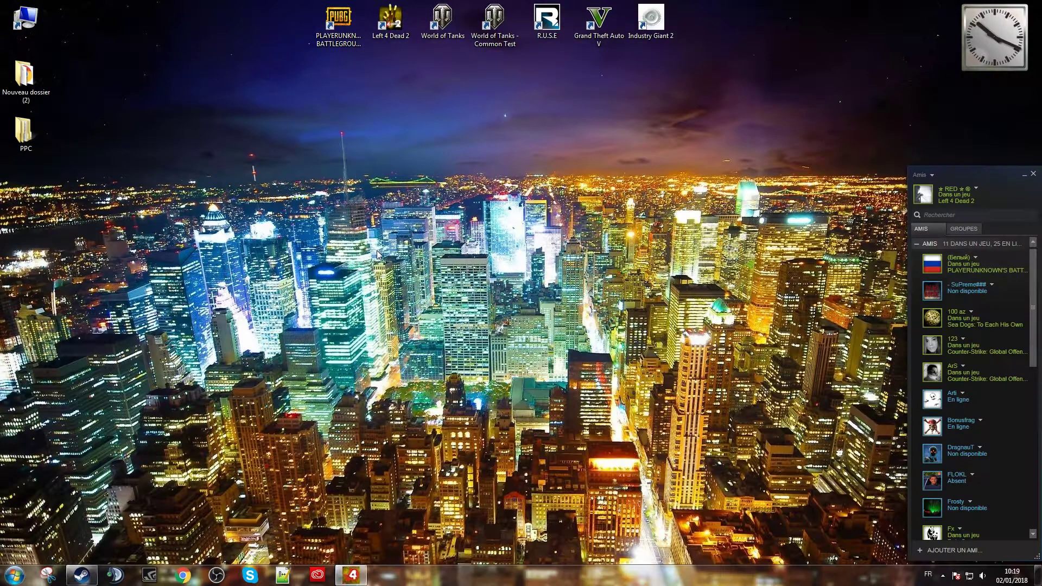
{"action": "left_click", "coordinate": [454, 261]}
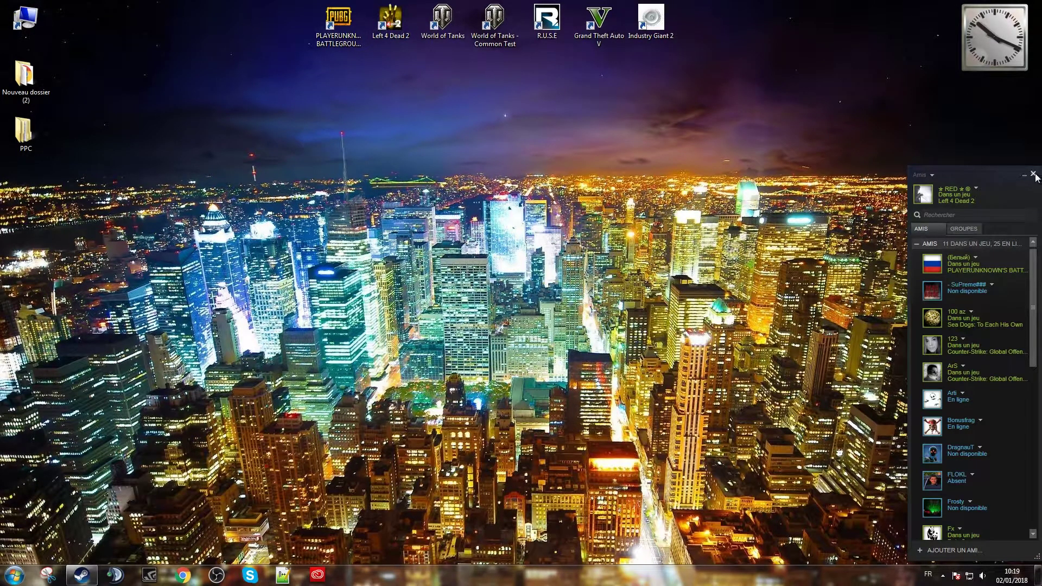
{"action": "left_click", "coordinate": [942, 196]}
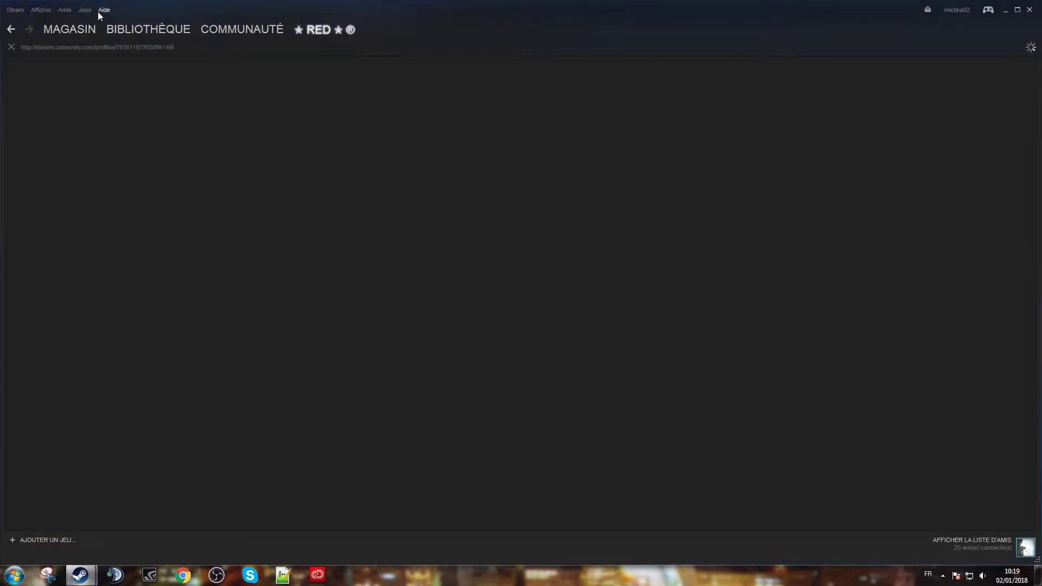
{"action": "left_click", "coordinate": [88, 10]}
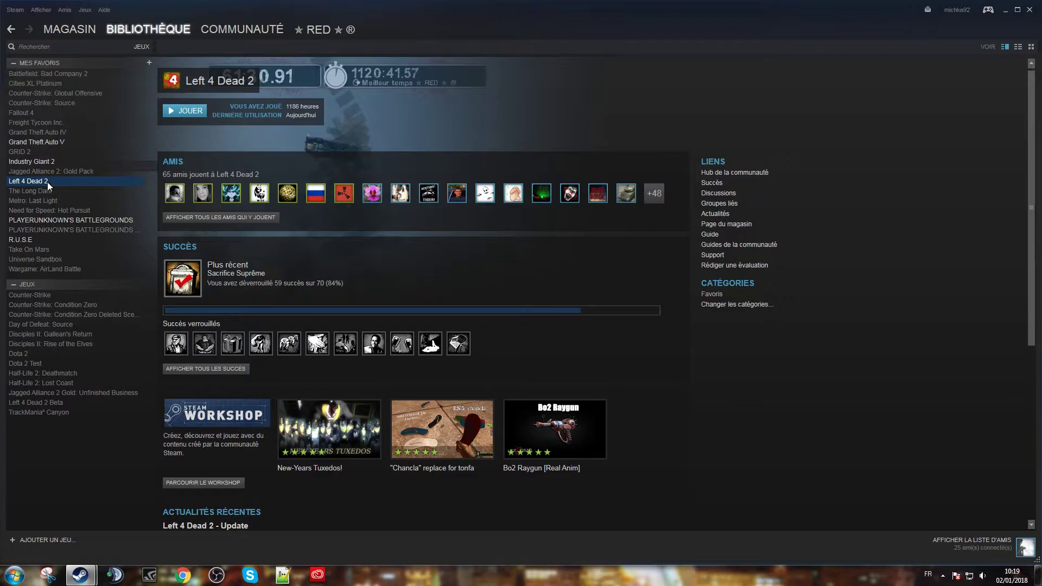
{"action": "right_click", "coordinate": [48, 182]}
{"action": "left_click", "coordinate": [65, 345]}
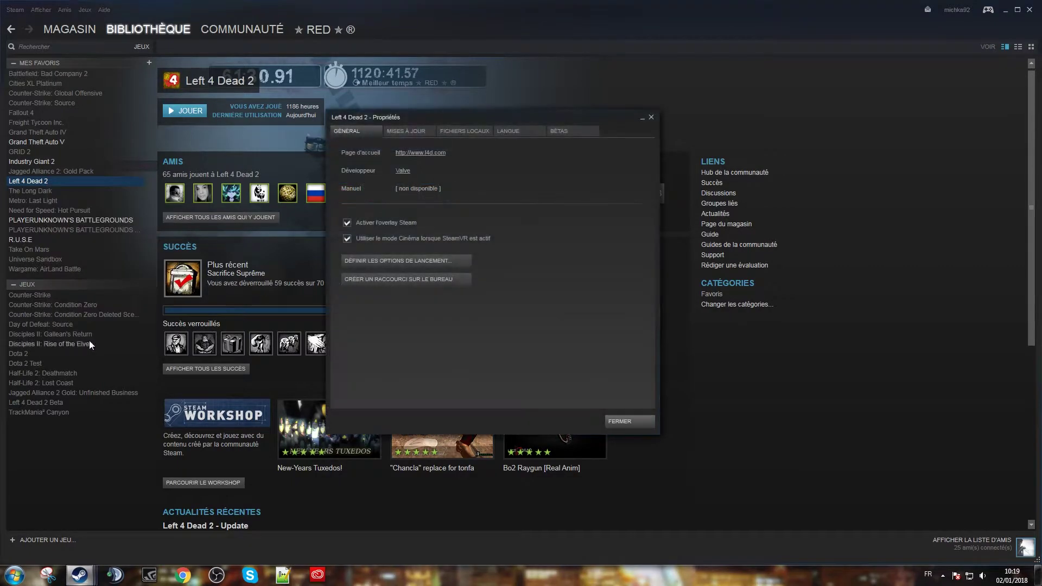
{"action": "left_click", "coordinate": [385, 261]}
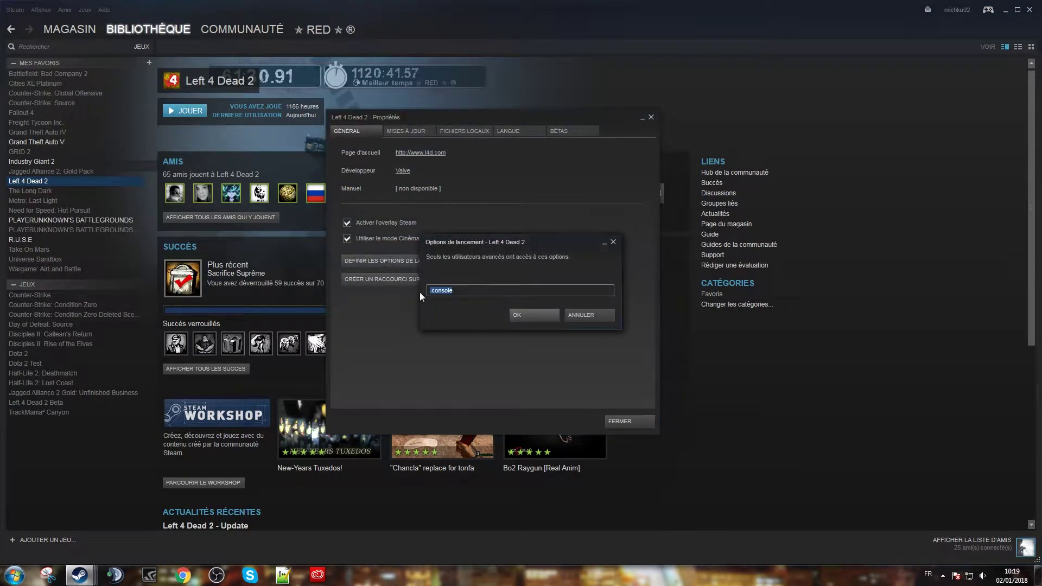
{"action": "left_click", "coordinate": [522, 315]}
{"action": "left_click", "coordinate": [650, 119]}
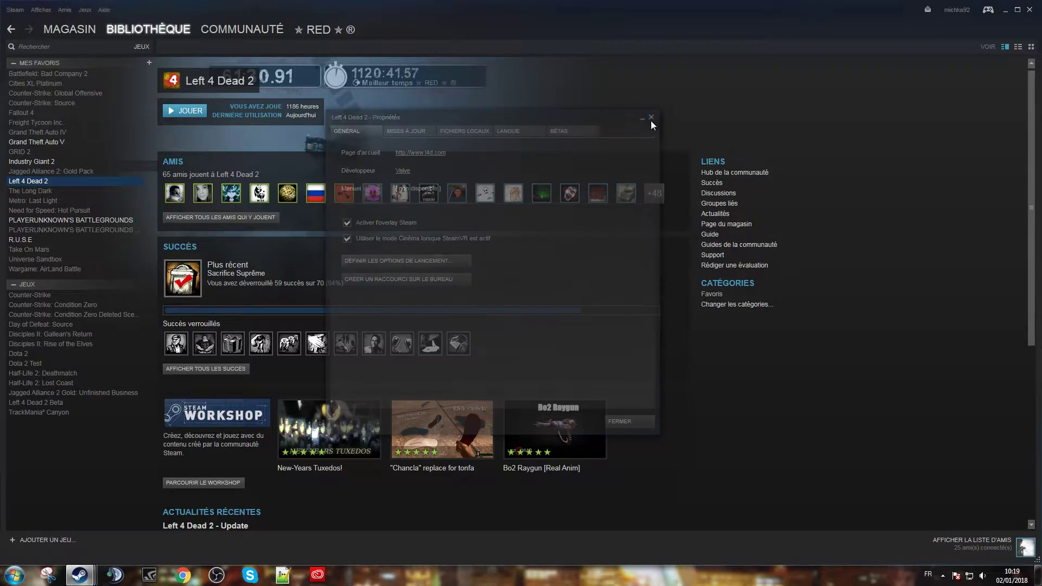
{"action": "left_click", "coordinate": [1034, 10]}
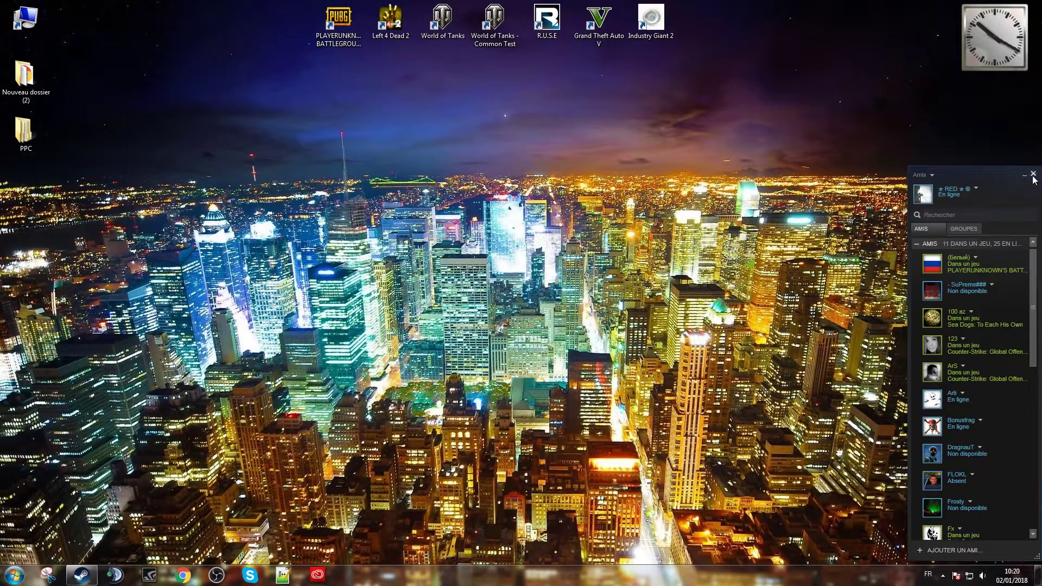
Step: Search for sourcemod.net in Chrome and open the SourceMod website
{"action": "left_click", "coordinate": [1033, 175]}
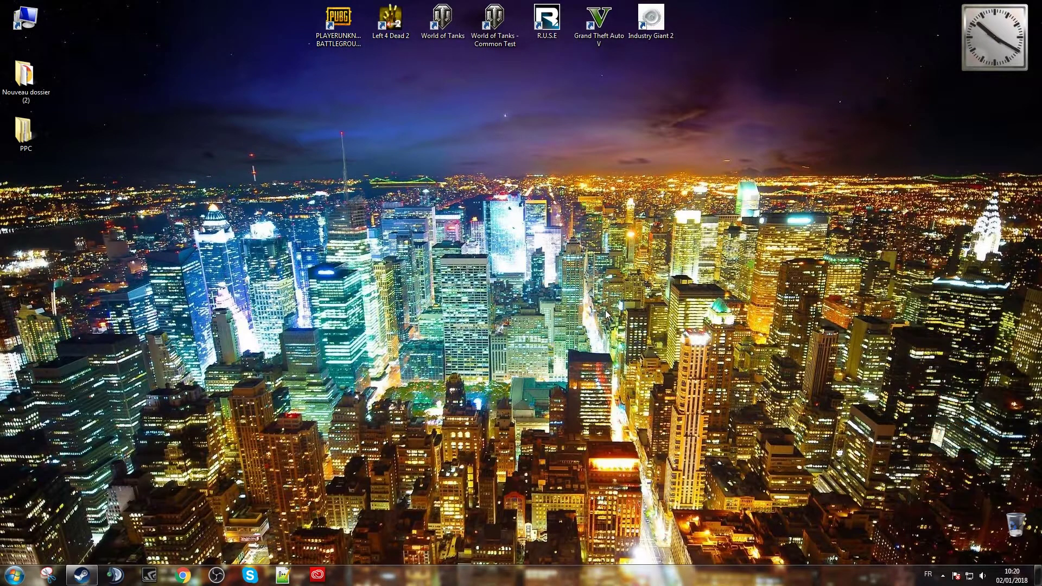
{"action": "left_click", "coordinate": [191, 578]}
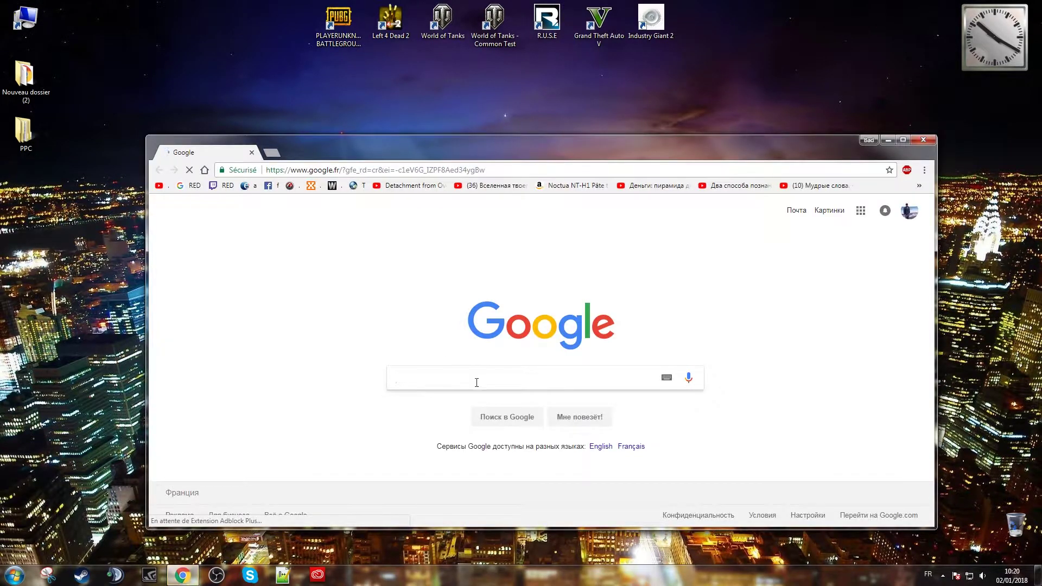
{"action": "type", "text": "sourcem"}
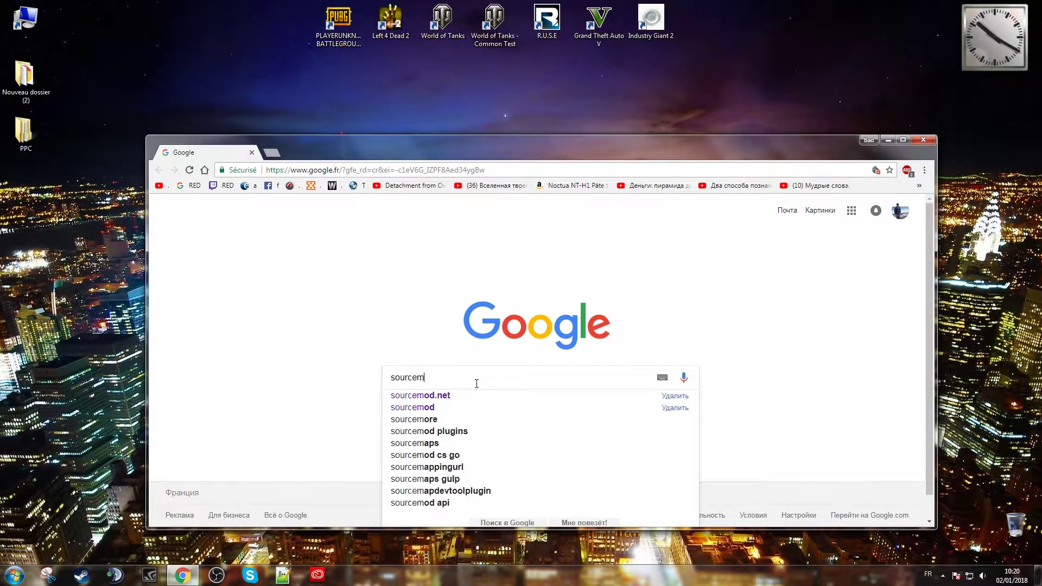
{"action": "type", "text": "od.net"}
{"action": "key", "text": "Return"}
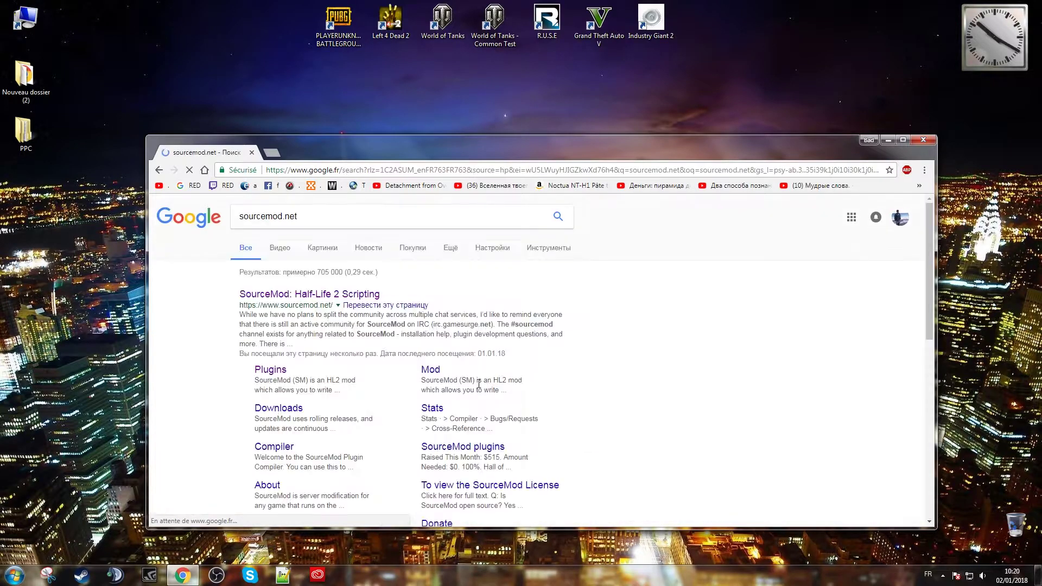
{"action": "left_click", "coordinate": [331, 297]}
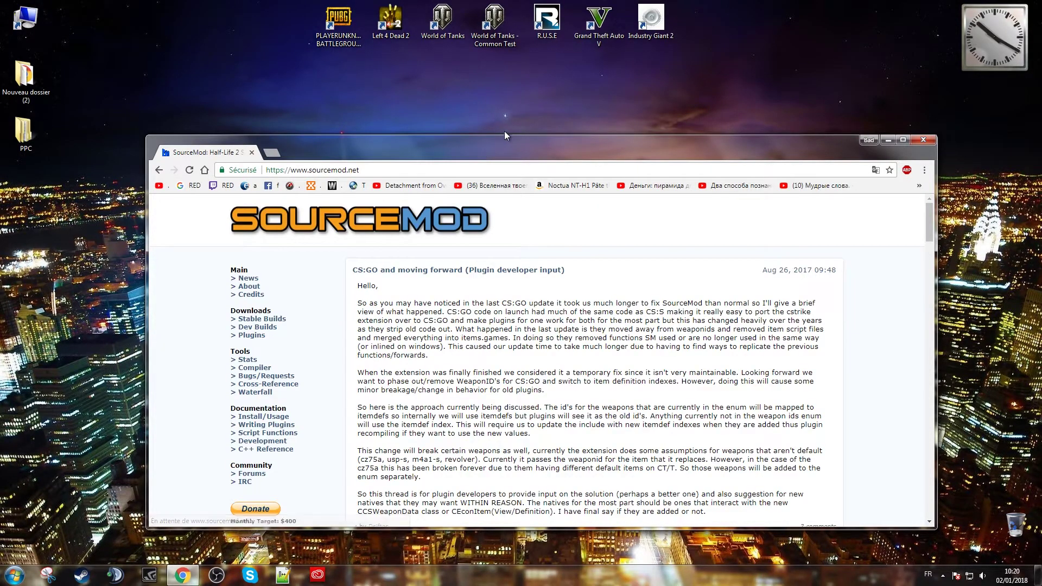
{"action": "left_click_drag", "start_coordinate": [505, 135], "coordinate": [514, 46]}
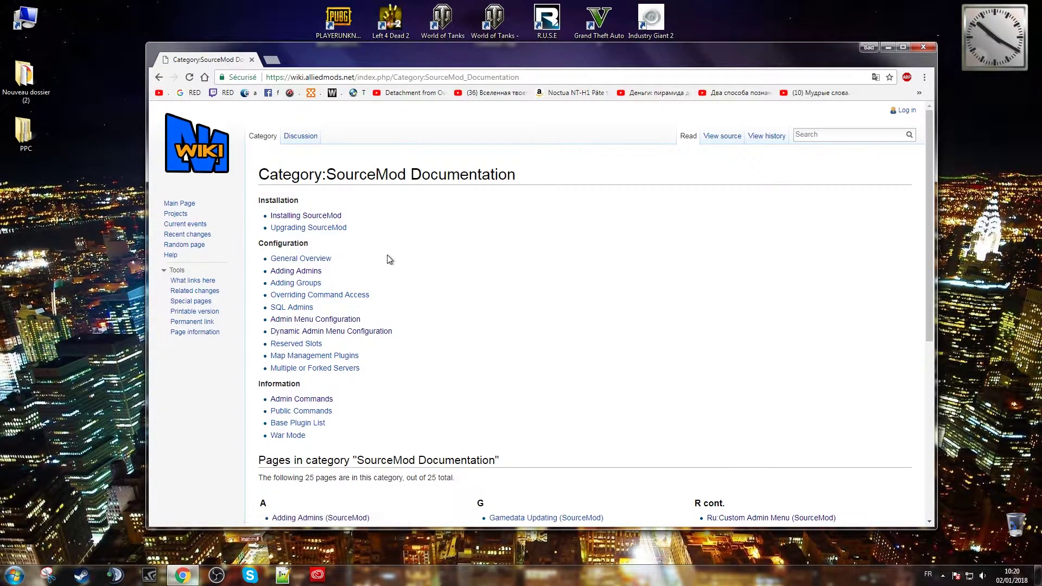
Step: Follow the Installing SourceMod wiki to metamodsource.net and download the Windows stable build
{"action": "left_click", "coordinate": [315, 217]}
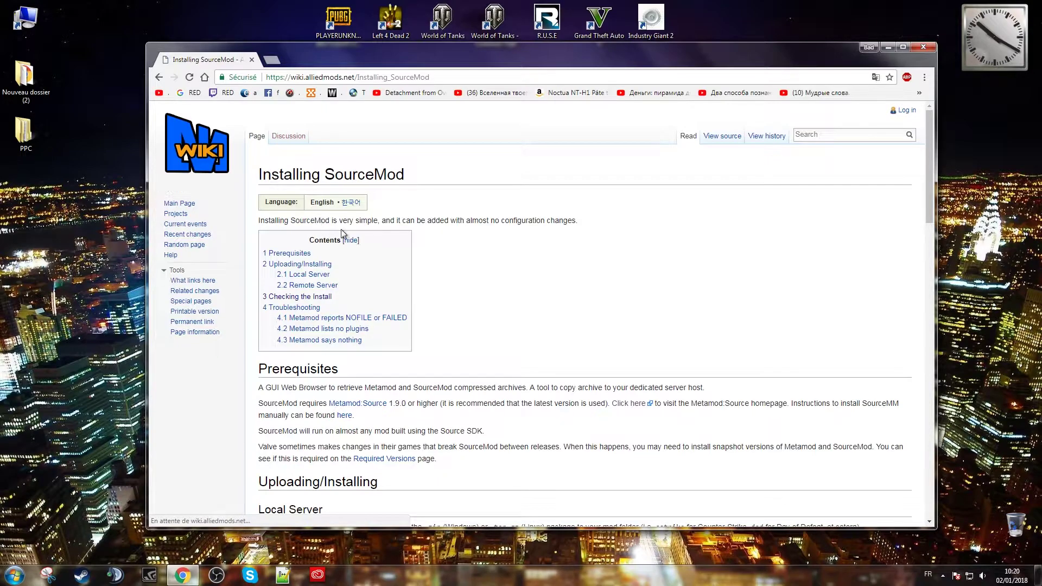
{"action": "left_click", "coordinate": [631, 404]}
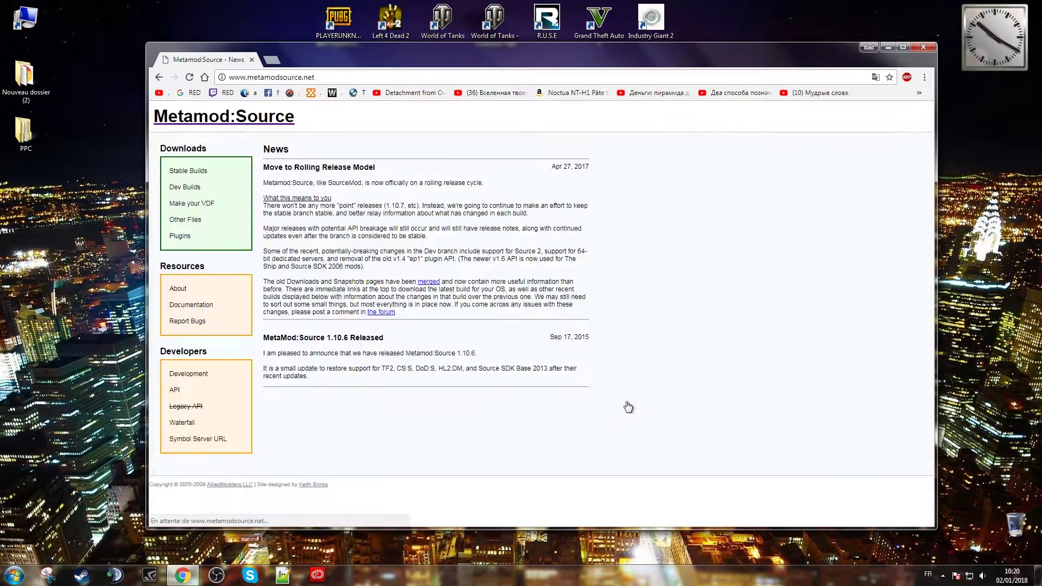
{"action": "left_click", "coordinate": [215, 170]}
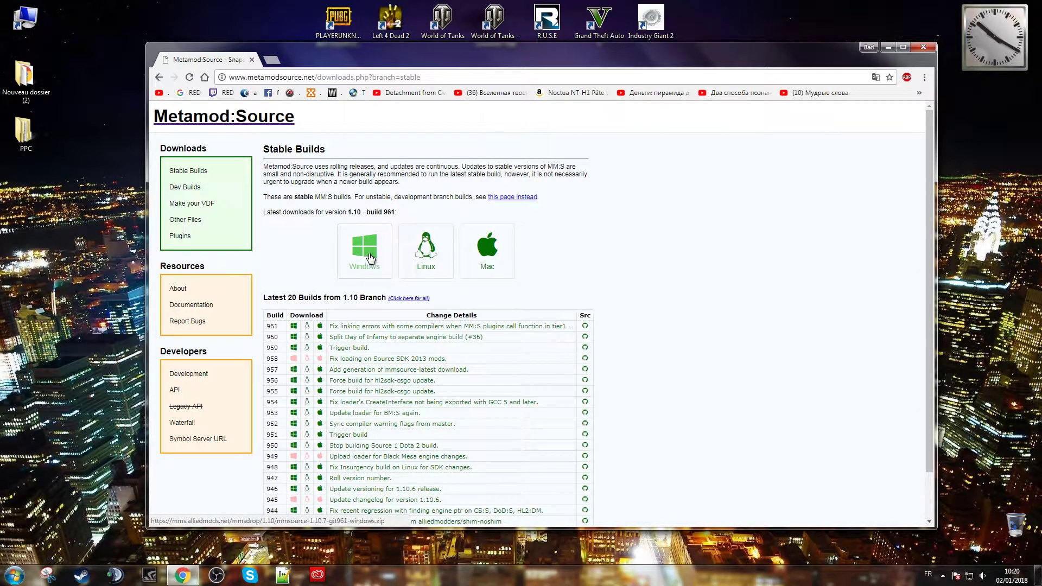
{"action": "left_click", "coordinate": [365, 249]}
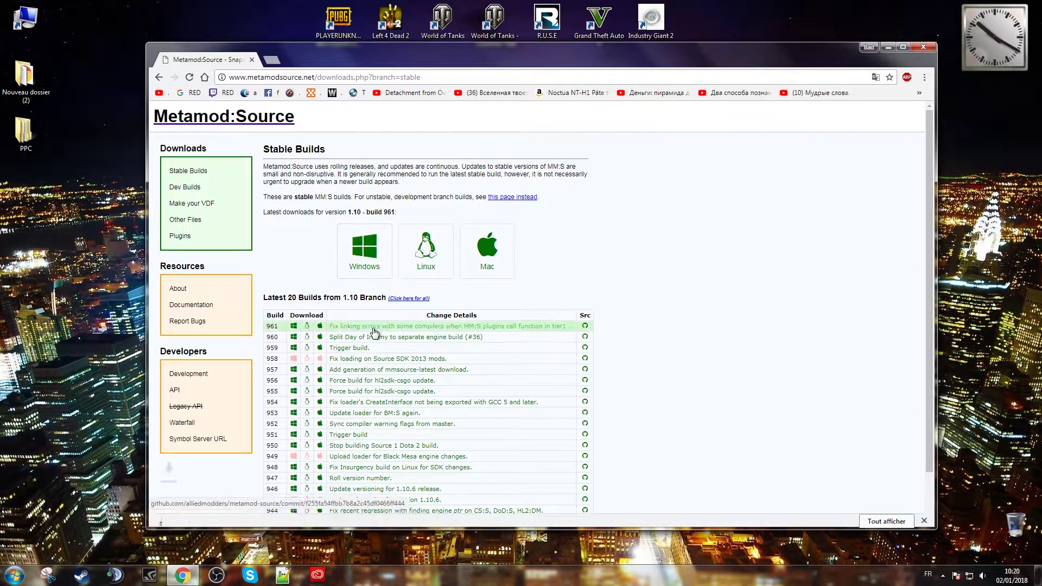
Step: Go back four pages to the SourceMod homepage
{"action": "left_click", "coordinate": [159, 77]}
{"action": "left_click", "coordinate": [158, 78]}
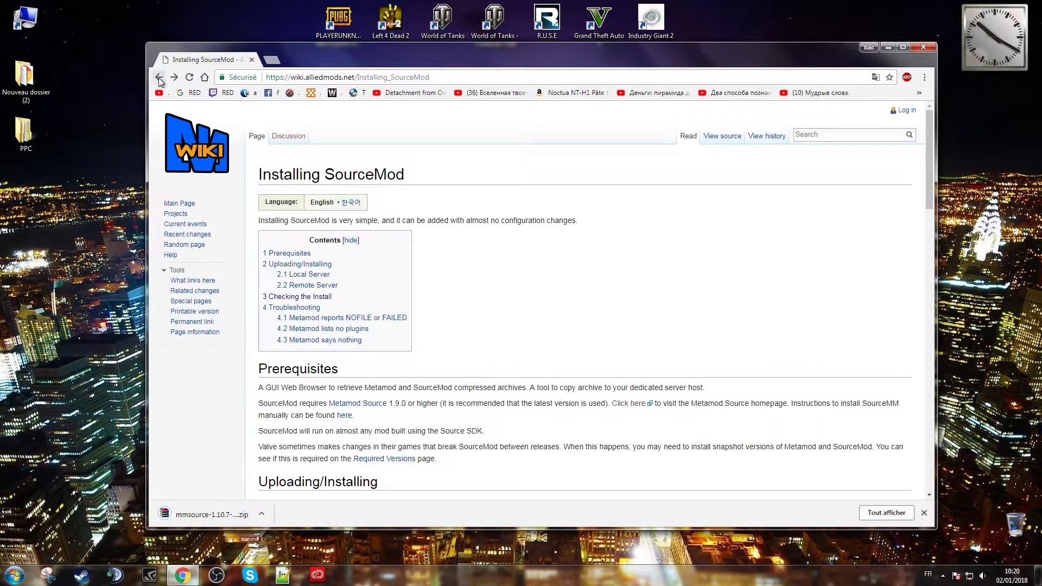
{"action": "left_click", "coordinate": [159, 78]}
{"action": "left_click", "coordinate": [159, 77]}
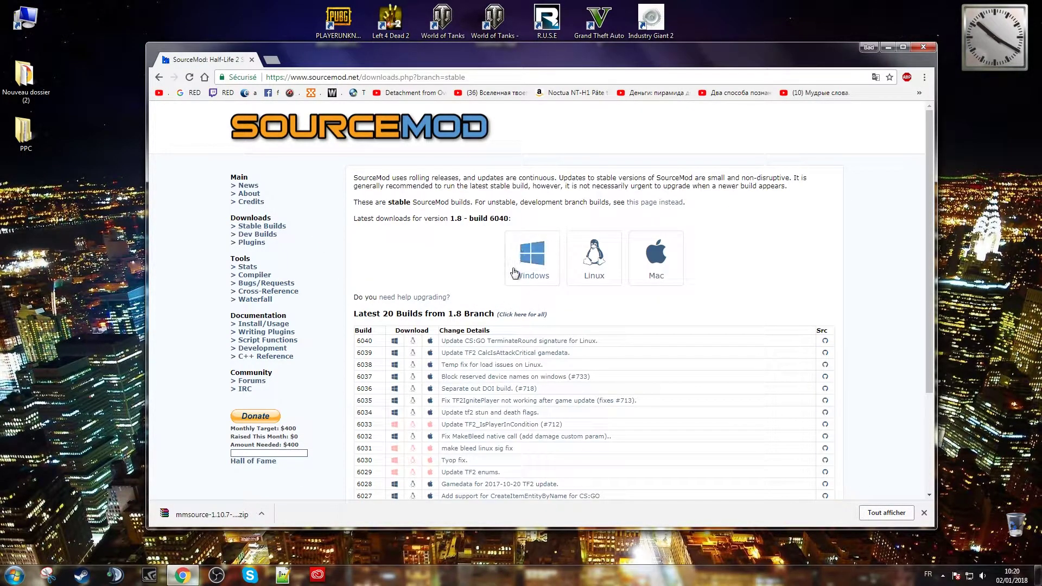
Step: Download the Windows SourceMod build and filter plugins to Left 4 Dead
{"action": "left_click", "coordinate": [533, 256]}
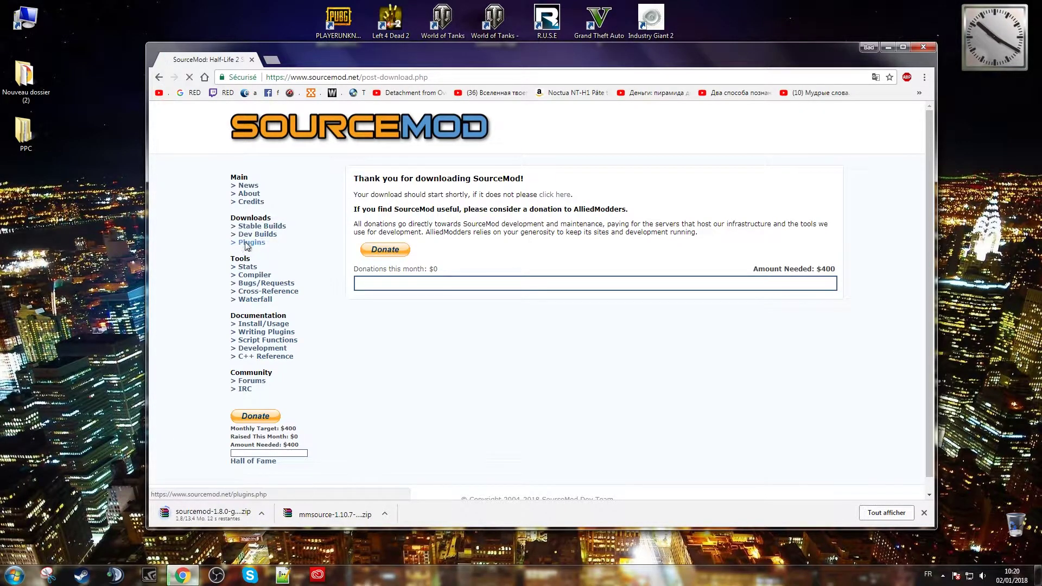
{"action": "left_click", "coordinate": [634, 196]}
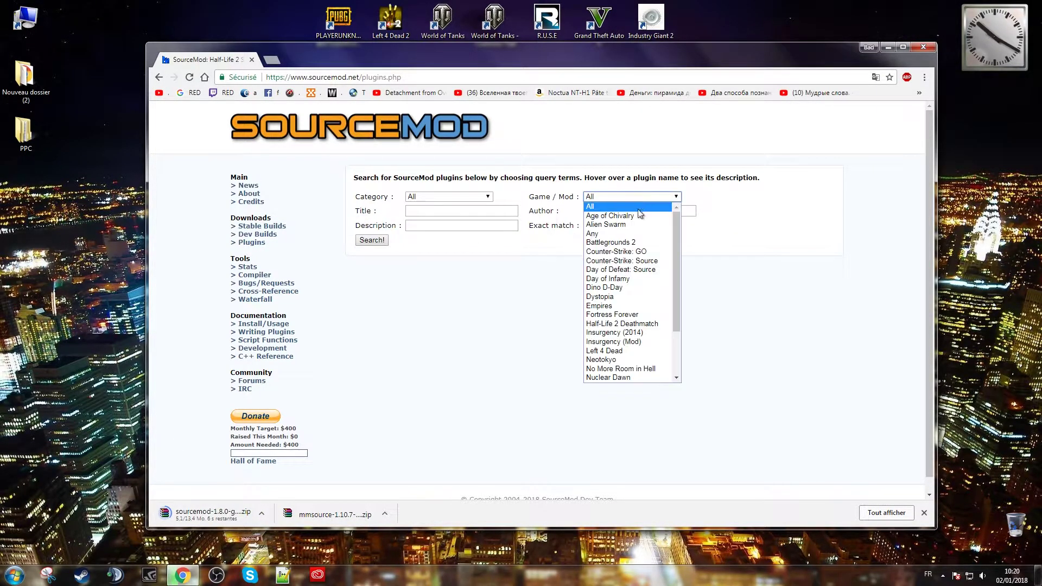
{"action": "left_click", "coordinate": [606, 349]}
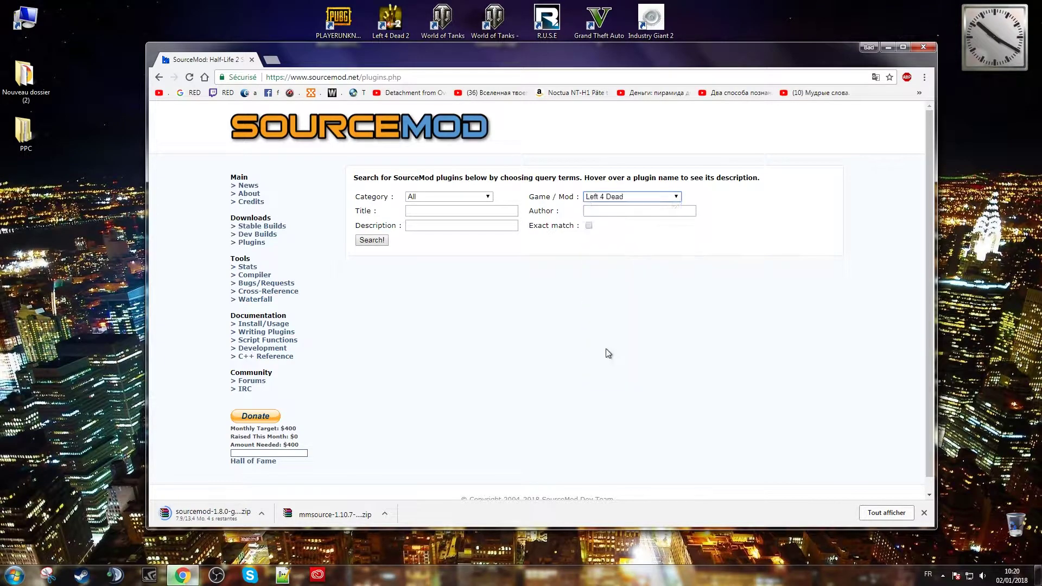
Step: Search plugins with description 'weapon' and open the Weapon/Zombie Spawner thread
{"action": "left_click", "coordinate": [465, 228]}
{"action": "type", "text": "weapon"}
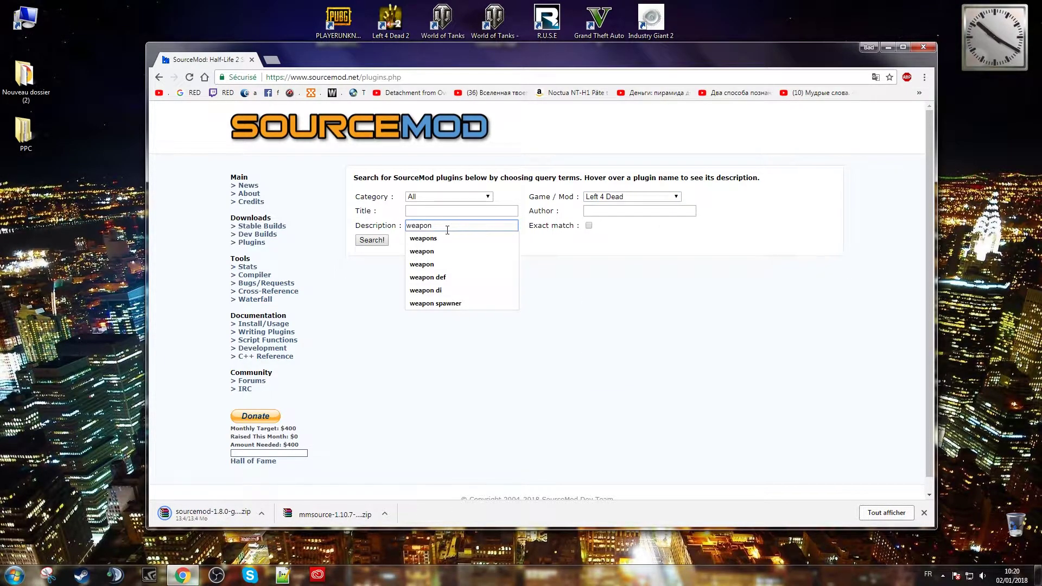
{"action": "left_click", "coordinate": [385, 241]}
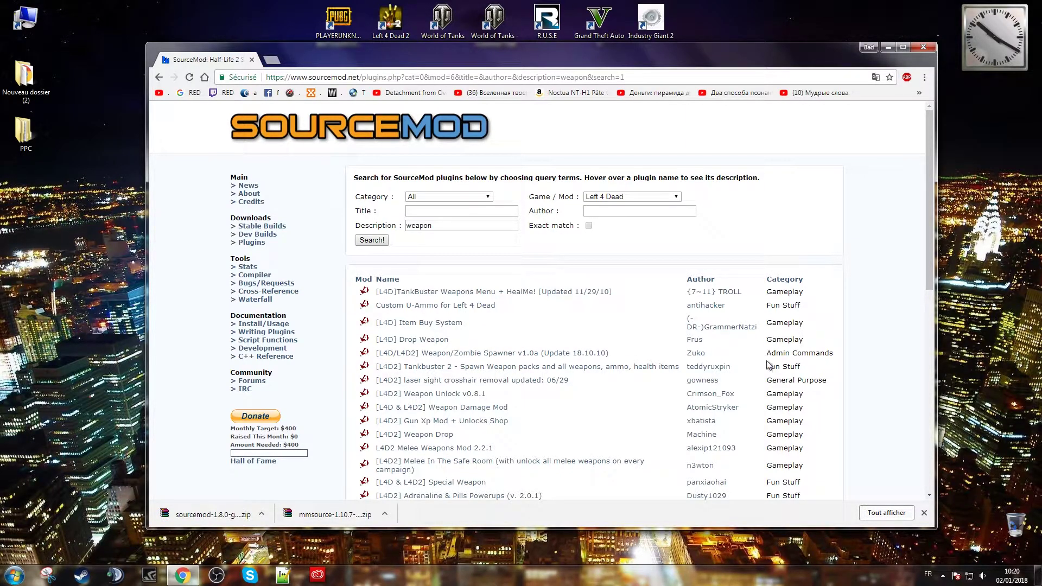
{"action": "left_click", "coordinate": [553, 353]}
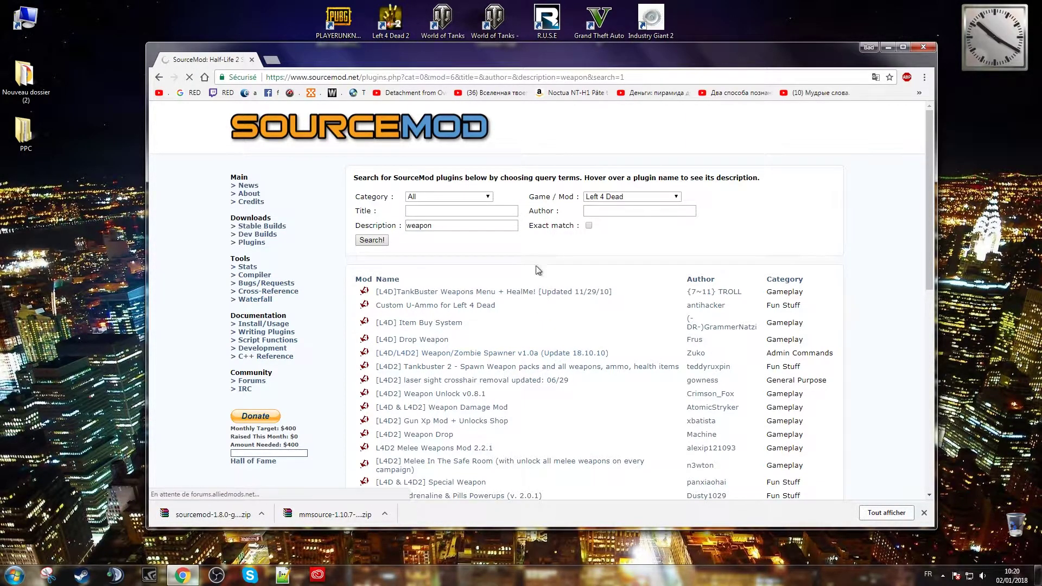
Step: Maximize Chrome to view the Weapon/Zombie Spawner thread
{"action": "double_click", "coordinate": [612, 54]}
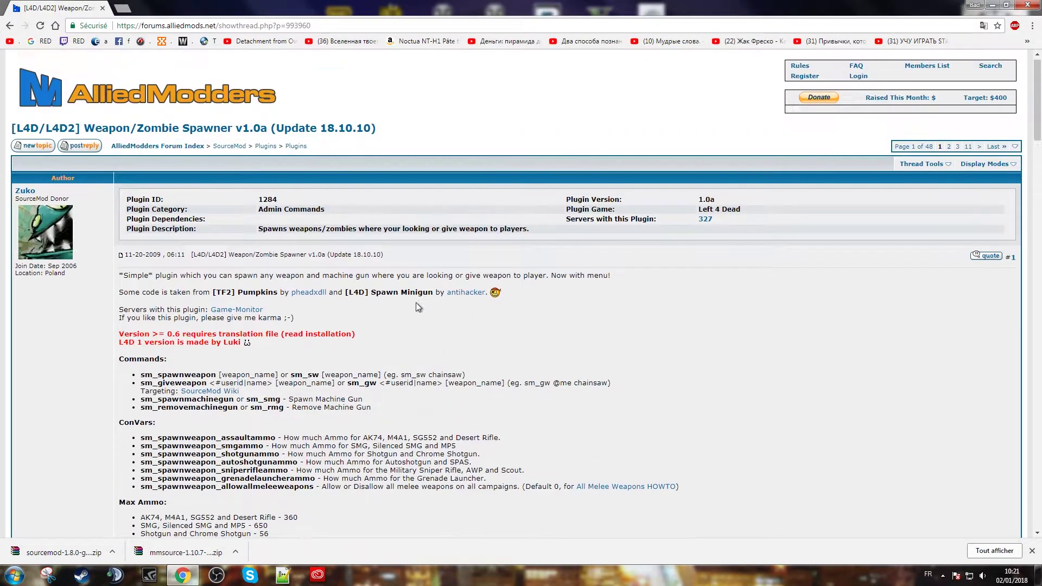
{"action": "scroll", "coordinate": [416, 301], "scroll_direction": "down", "scroll_amount": 5}
{"action": "scroll", "coordinate": [416, 302], "scroll_direction": "down", "scroll_amount": 1}
{"action": "scroll", "coordinate": [417, 303], "scroll_direction": "down", "scroll_amount": 2}
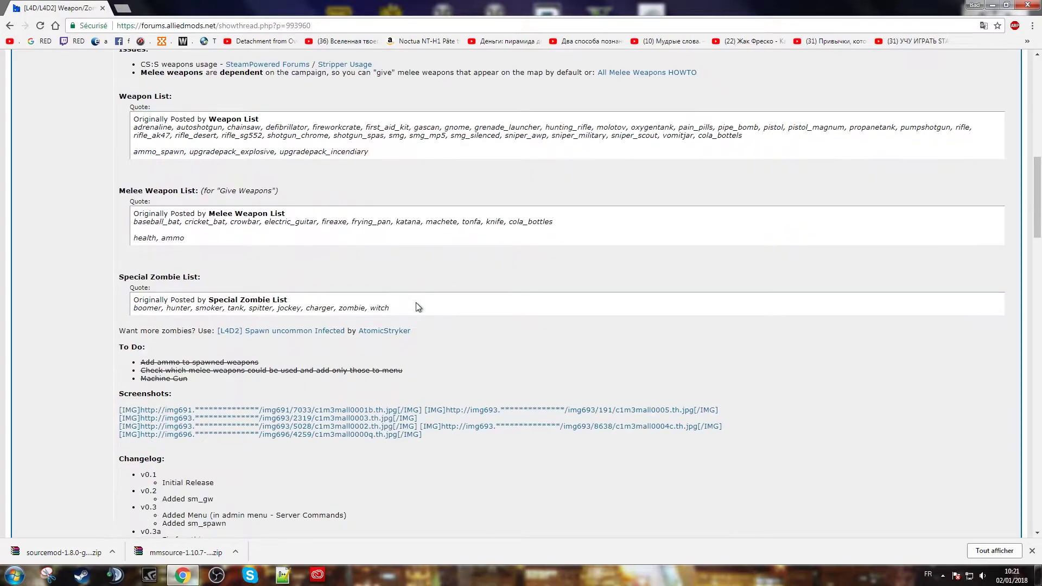
{"action": "scroll", "coordinate": [416, 303], "scroll_direction": "down", "scroll_amount": 4}
{"action": "scroll", "coordinate": [417, 302], "scroll_direction": "down", "scroll_amount": 3}
{"action": "scroll", "coordinate": [416, 302], "scroll_direction": "down", "scroll_amount": 3}
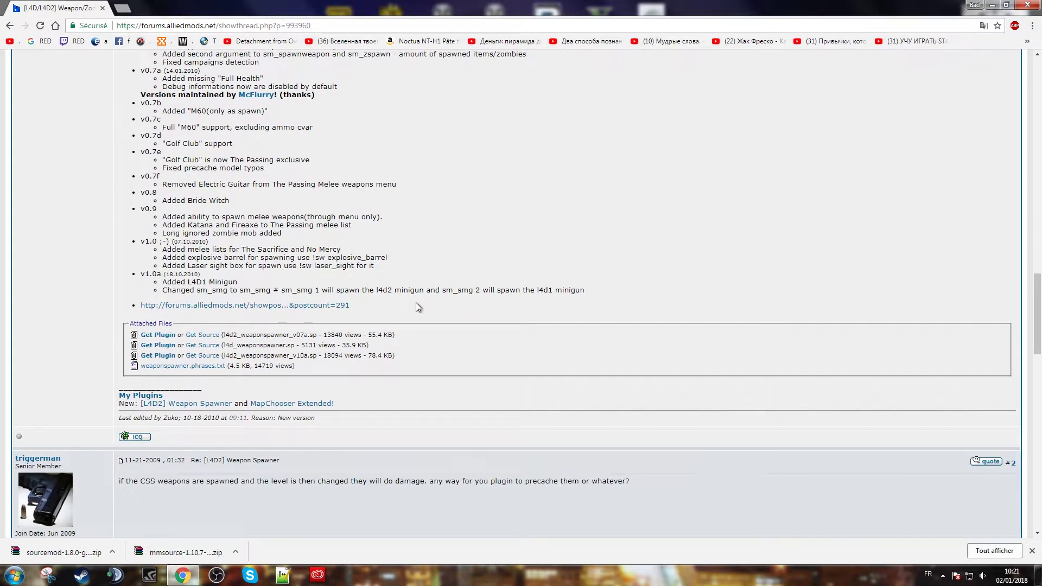
{"action": "scroll", "coordinate": [415, 302], "scroll_direction": "down", "scroll_amount": 1}
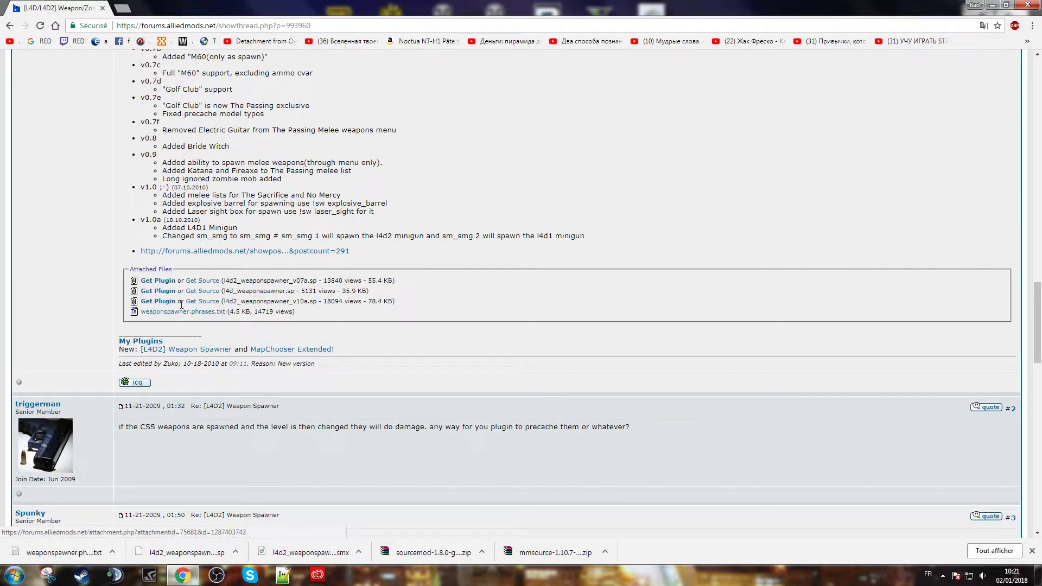
Step: Create four desktop folders: Nouveau dossier, (3), (4) and (5)
{"action": "mouse_move", "coordinate": [362, 6]}
{"action": "left_mouse_down"}
{"action": "mouse_move", "coordinate": [468, 208]}
{"action": "mouse_move", "coordinate": [490, 222]}
{"action": "left_mouse_up"}
{"action": "right_click", "coordinate": [305, 74]}
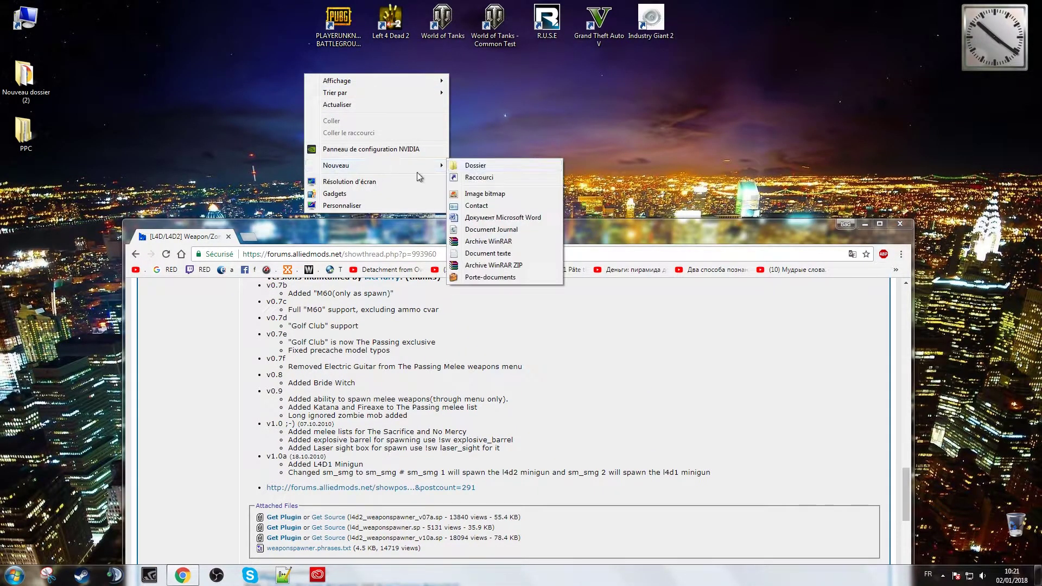
{"action": "left_click", "coordinate": [468, 166]}
{"action": "right_click", "coordinate": [429, 81]}
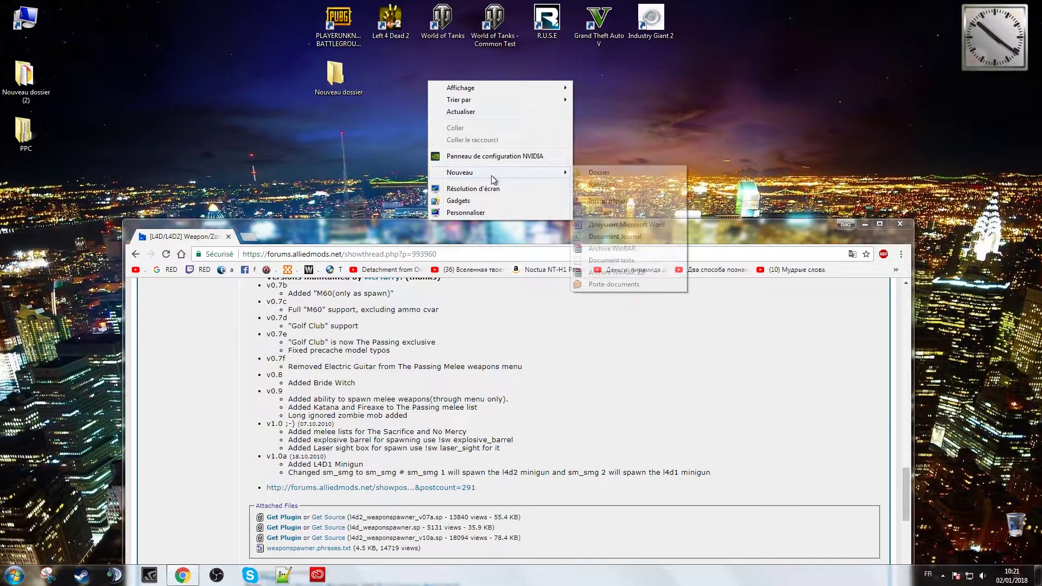
{"action": "left_click", "coordinate": [594, 172]}
{"action": "right_click", "coordinate": [530, 76]}
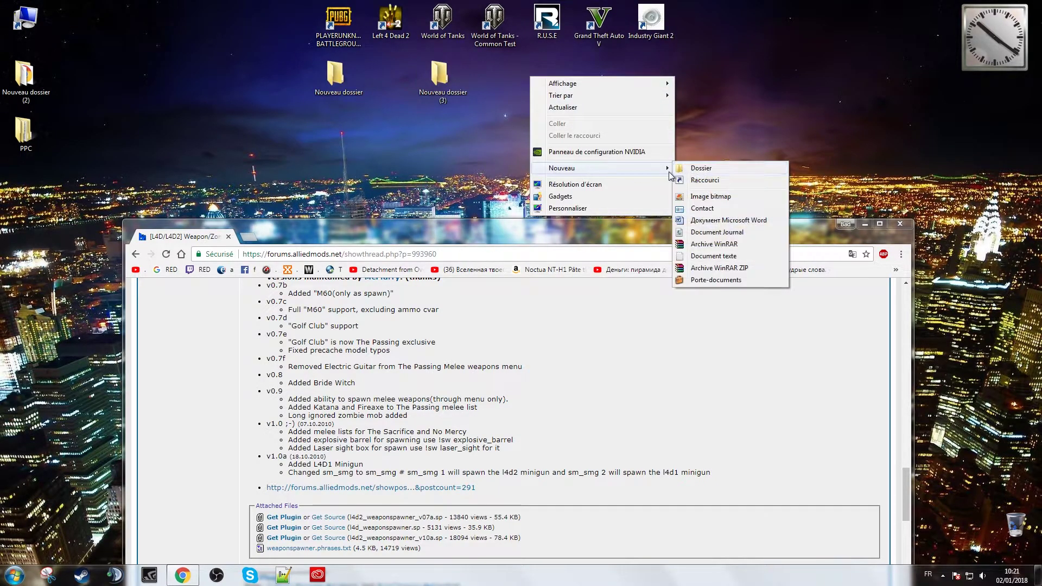
{"action": "left_click", "coordinate": [683, 168]}
{"action": "right_click", "coordinate": [634, 84]}
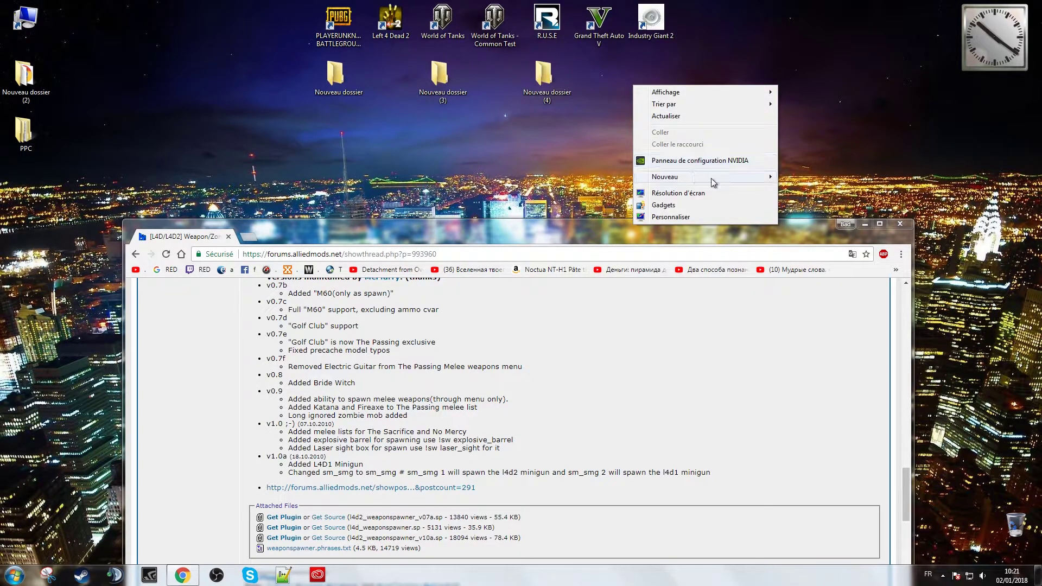
{"action": "left_click", "coordinate": [802, 176]}
Step: Drag the weaponspawner files into Nouveau dossier, sourcemod into (3), mmsource into (4)
{"action": "left_click_drag", "start_coordinate": [697, 228], "coordinate": [731, 138]}
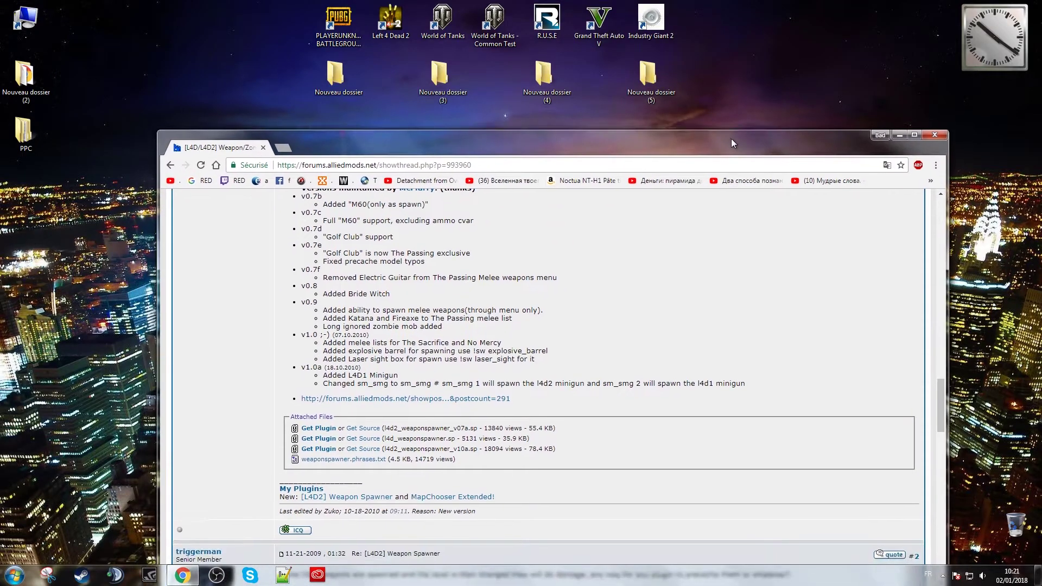
{"action": "mouse_move", "coordinate": [639, 152]}
{"action": "left_mouse_down"}
{"action": "mouse_move", "coordinate": [642, 103]}
{"action": "mouse_move", "coordinate": [591, 215]}
{"action": "mouse_move", "coordinate": [567, 147]}
{"action": "left_mouse_up"}
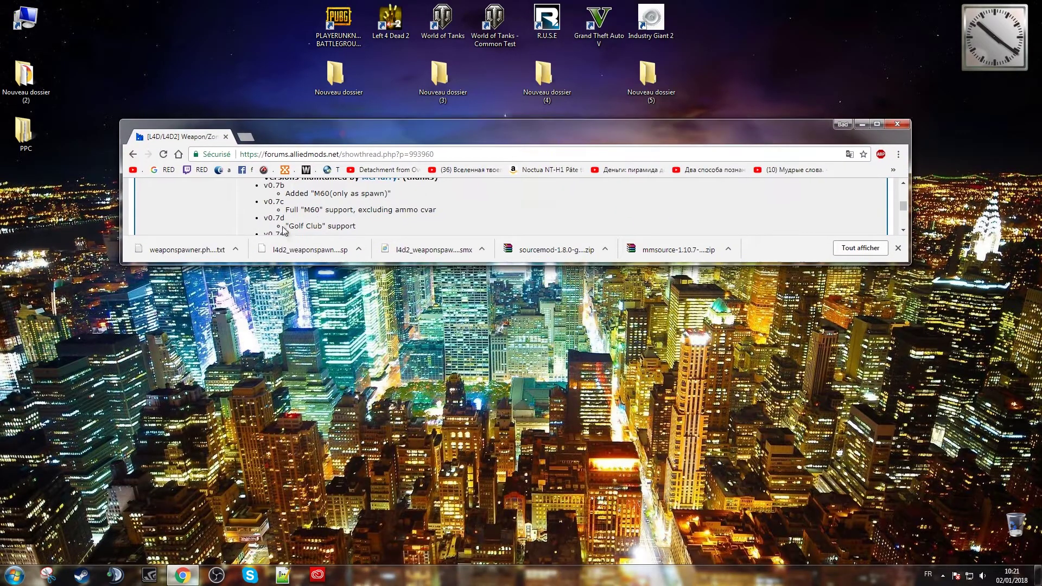
{"action": "left_click_drag", "start_coordinate": [181, 250], "coordinate": [336, 77]}
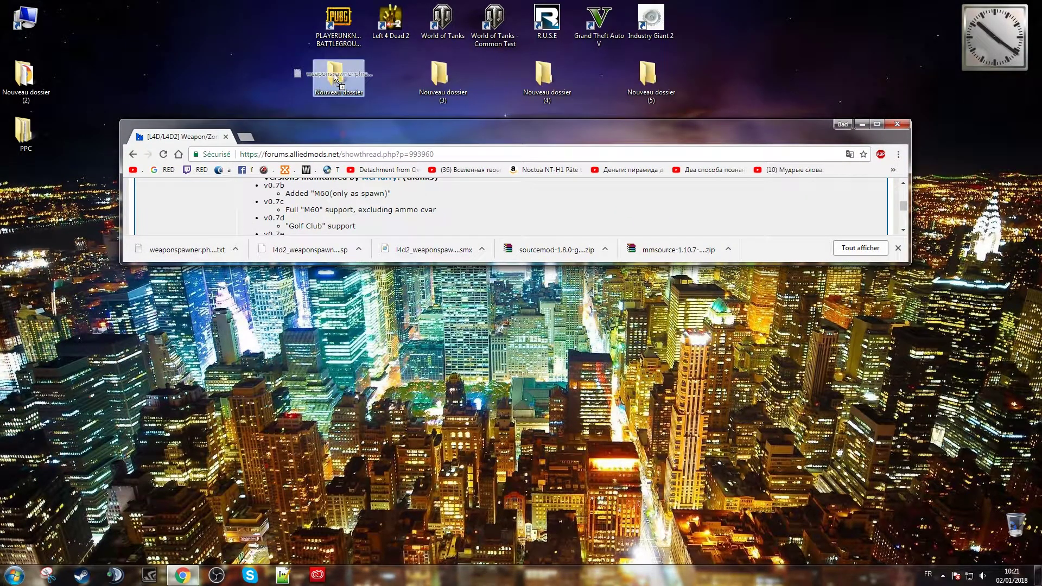
{"action": "left_click_drag", "start_coordinate": [310, 249], "coordinate": [340, 78]}
{"action": "left_click_drag", "start_coordinate": [416, 249], "coordinate": [338, 77]}
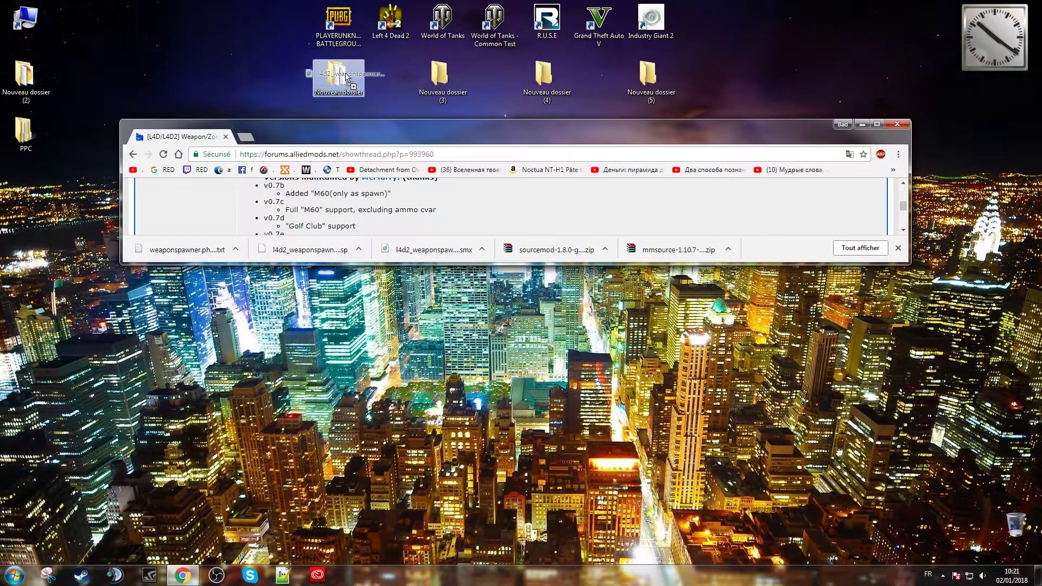
{"action": "left_click", "coordinate": [445, 76]}
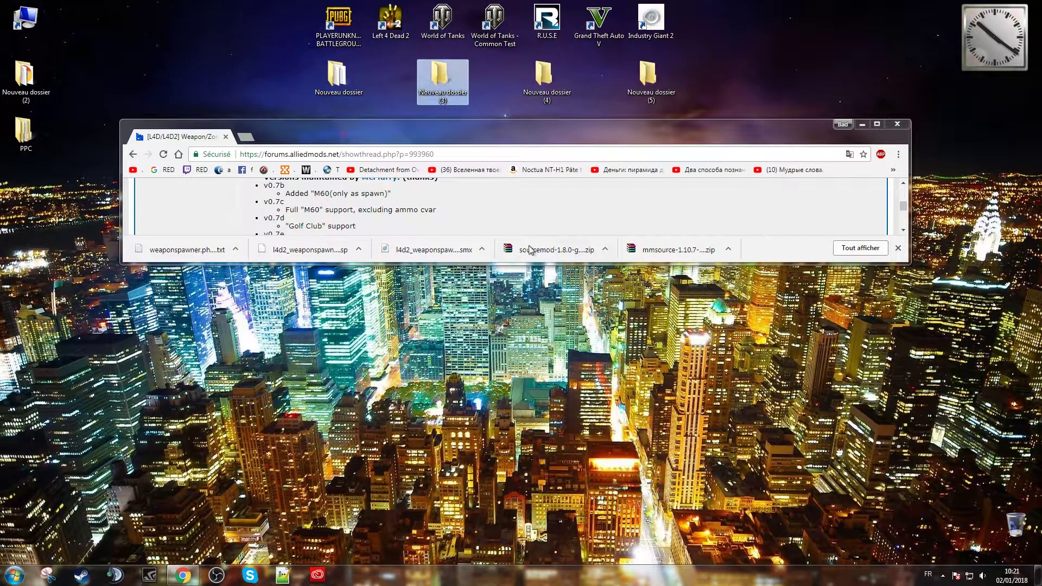
{"action": "left_click_drag", "start_coordinate": [530, 249], "coordinate": [441, 81]}
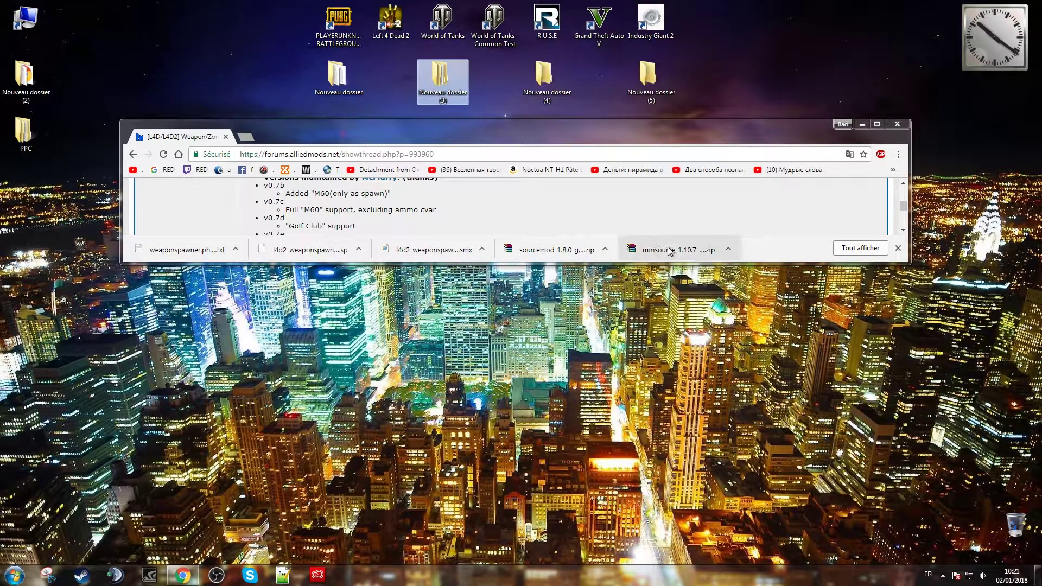
{"action": "mouse_move", "coordinate": [669, 249]}
{"action": "left_mouse_down"}
{"action": "mouse_move", "coordinate": [555, 70]}
{"action": "mouse_move", "coordinate": [548, 85]}
{"action": "left_mouse_up"}
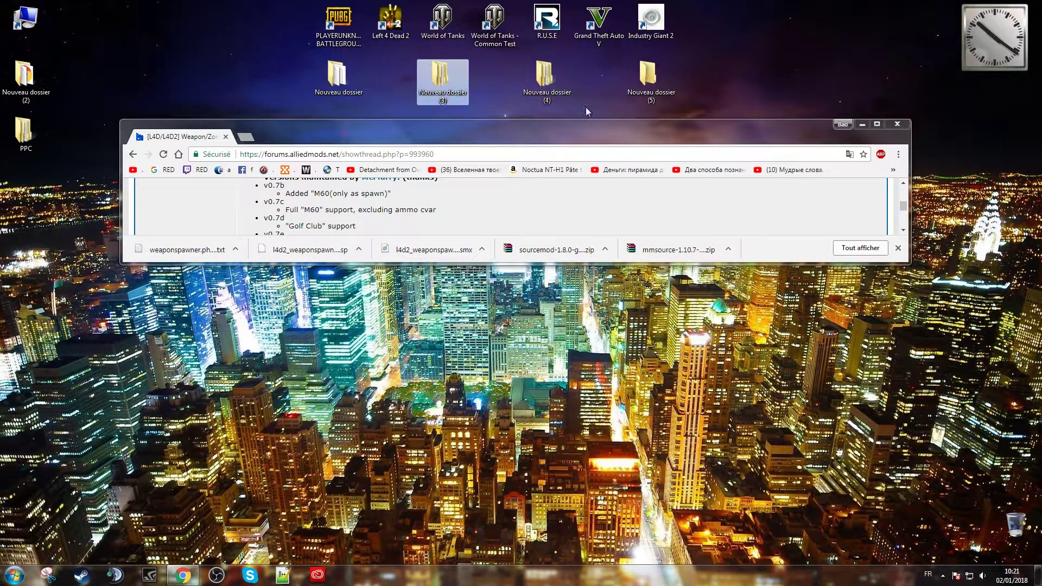
{"action": "left_click", "coordinate": [862, 124]}
Step: Extract the sourcemod zip in Nouveau dossier (3) and the mmsource zip in (4)
{"action": "double_click", "coordinate": [440, 77]}
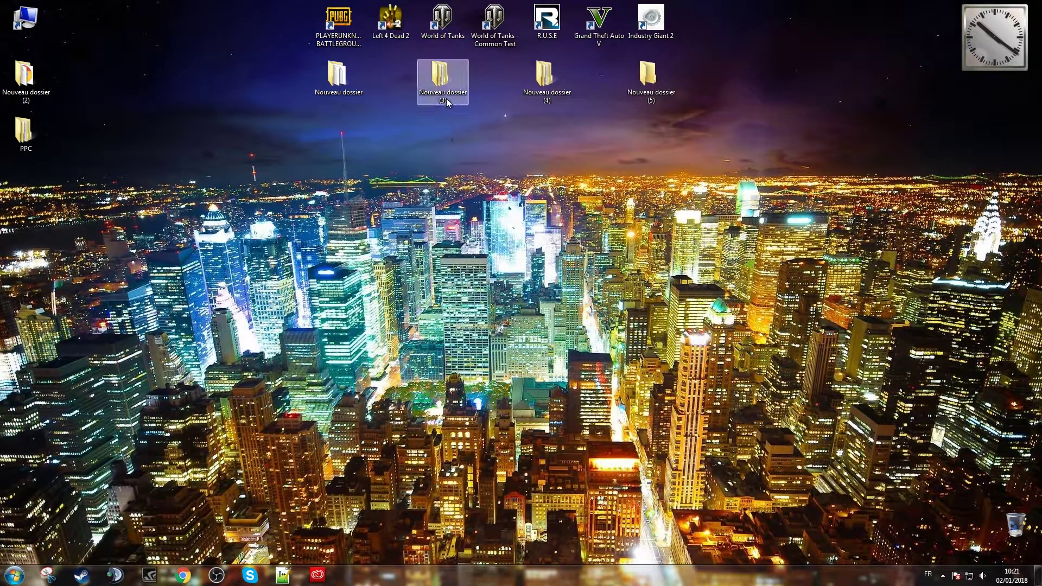
{"action": "right_click", "coordinate": [572, 94]}
{"action": "left_click", "coordinate": [651, 126]}
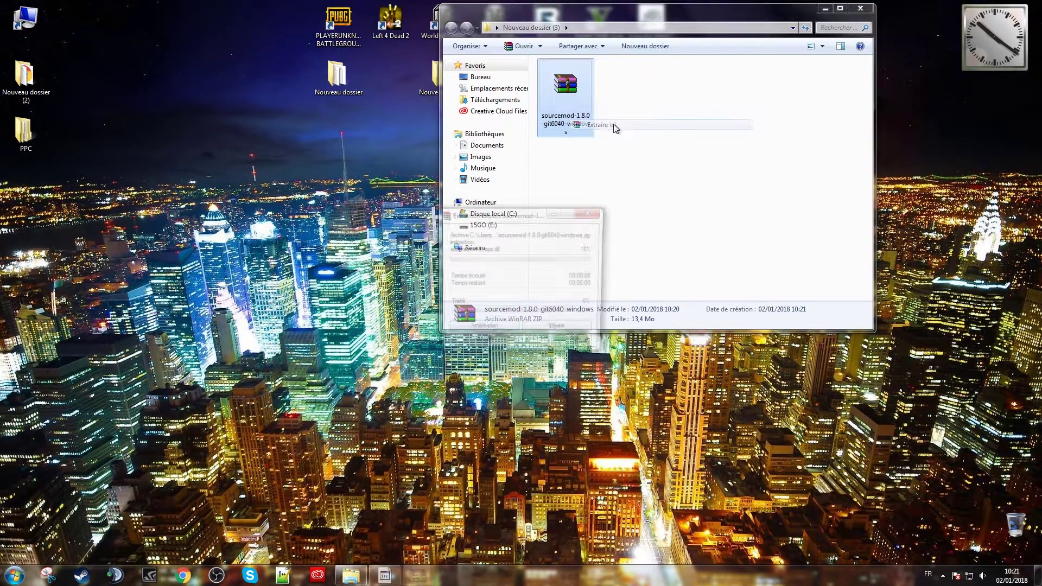
{"action": "left_click", "coordinate": [860, 8]}
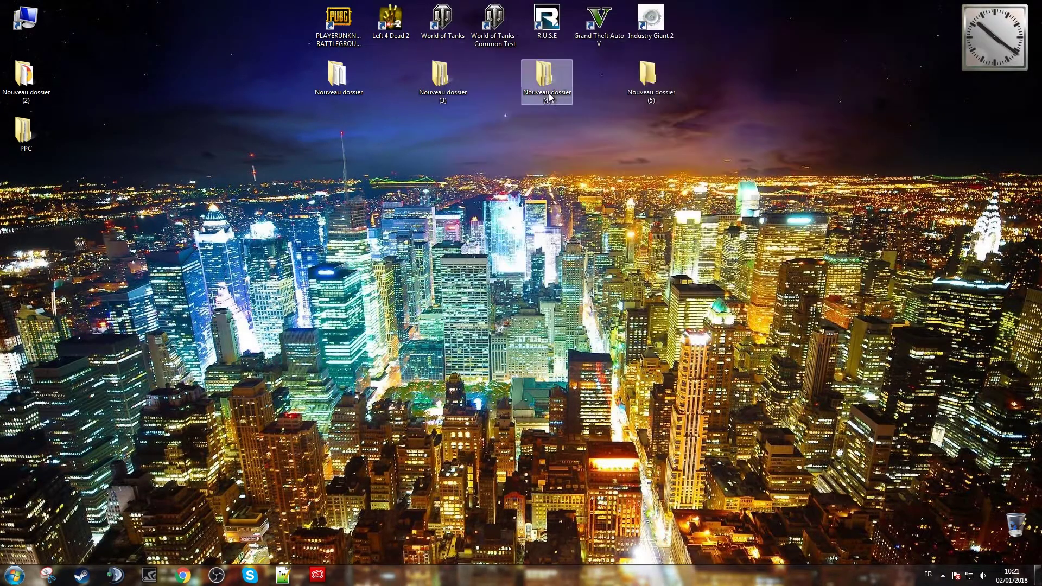
{"action": "double_click", "coordinate": [540, 75]}
{"action": "right_click", "coordinate": [577, 101]}
{"action": "left_click", "coordinate": [614, 131]}
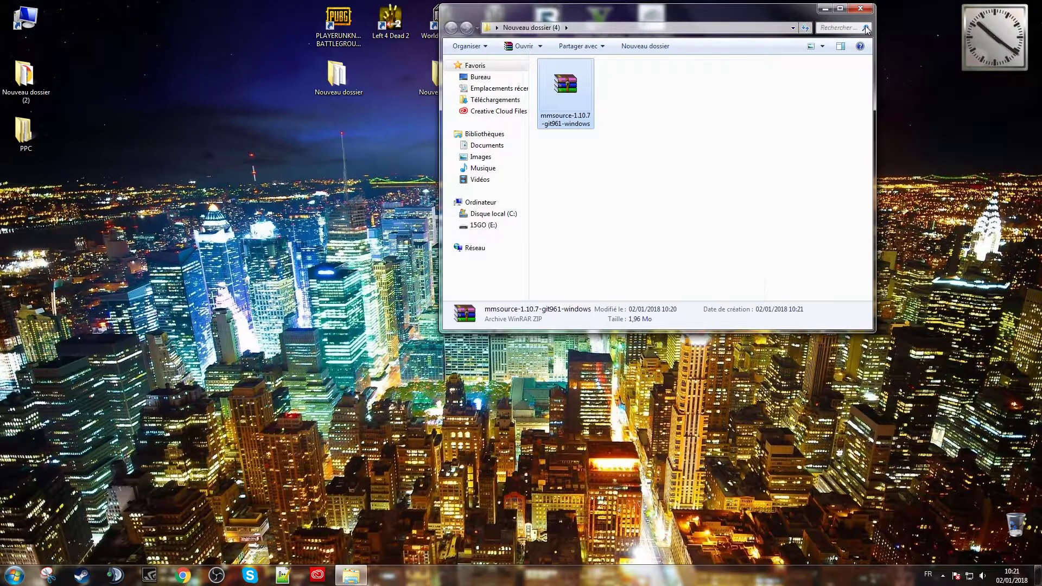
{"action": "left_click", "coordinate": [860, 9]}
Step: Merge mmsource's addons folder into Nouveau dossier (3), then open Nouveau dossier
{"action": "double_click", "coordinate": [544, 75]}
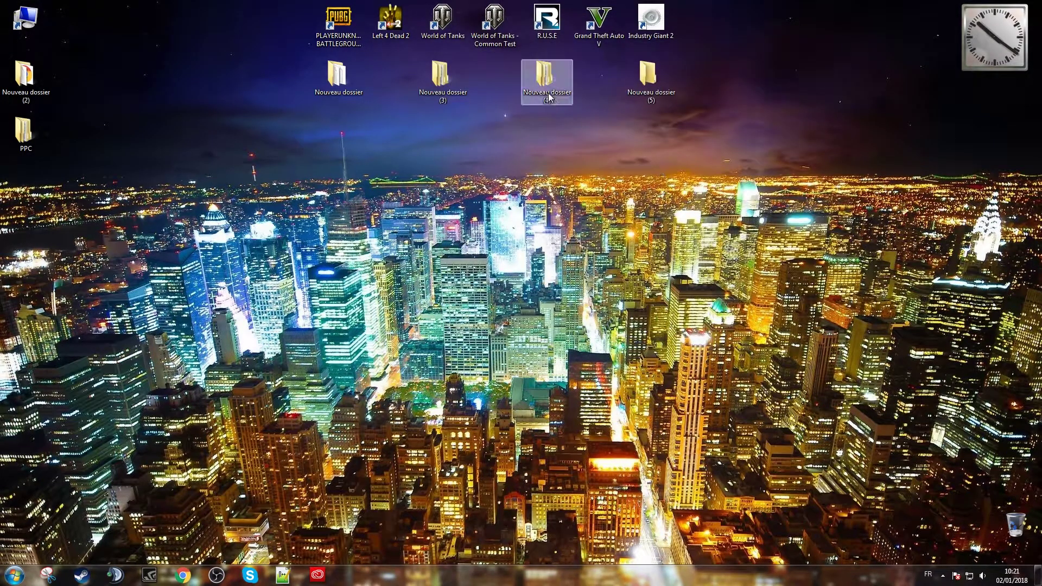
{"action": "double_click", "coordinate": [435, 75]}
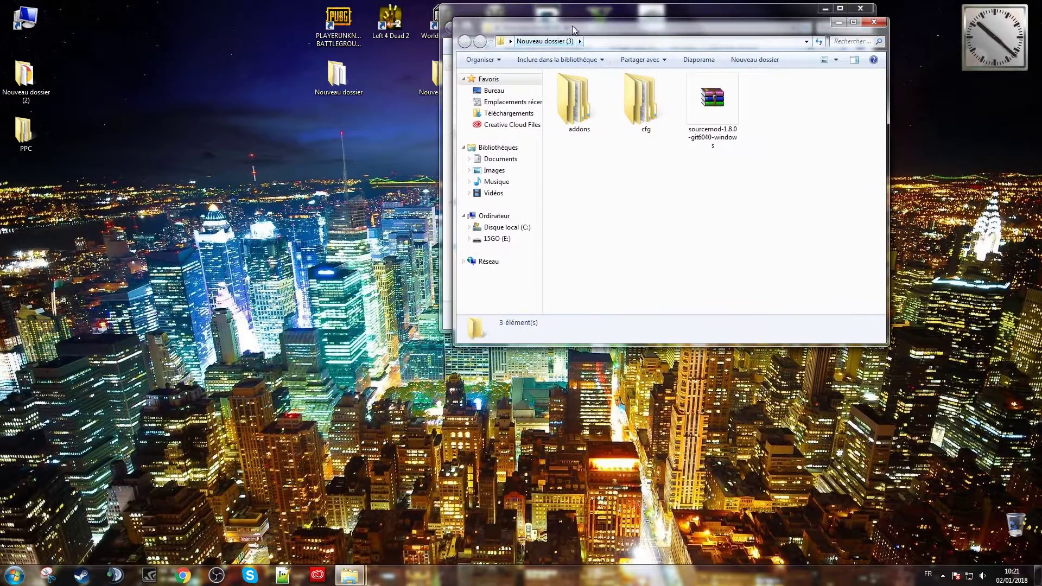
{"action": "left_click_drag", "start_coordinate": [572, 25], "coordinate": [187, 141]}
{"action": "left_click_drag", "start_coordinate": [570, 10], "coordinate": [694, 164]}
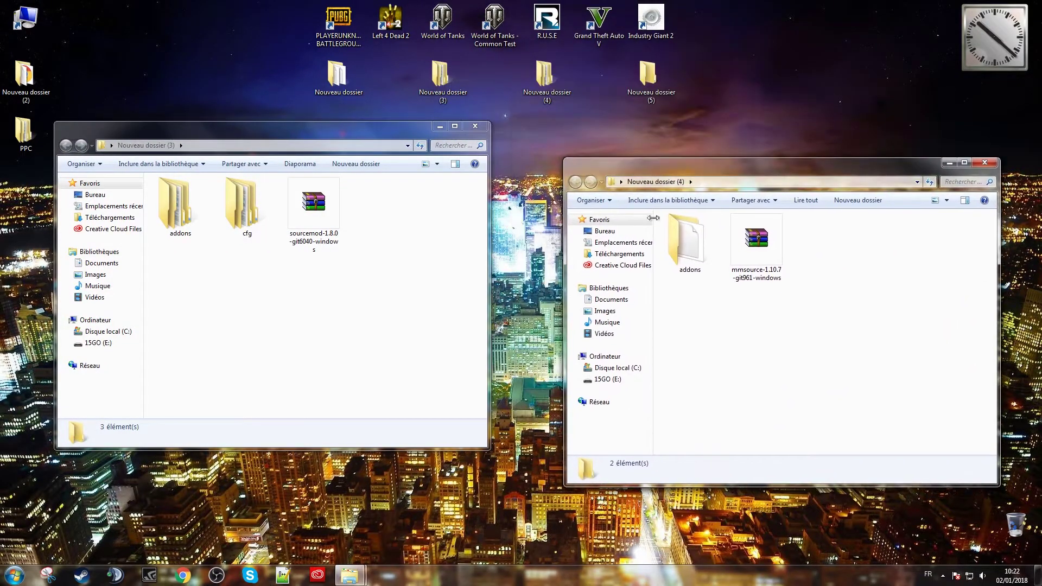
{"action": "left_click_drag", "start_coordinate": [698, 246], "coordinate": [251, 316]}
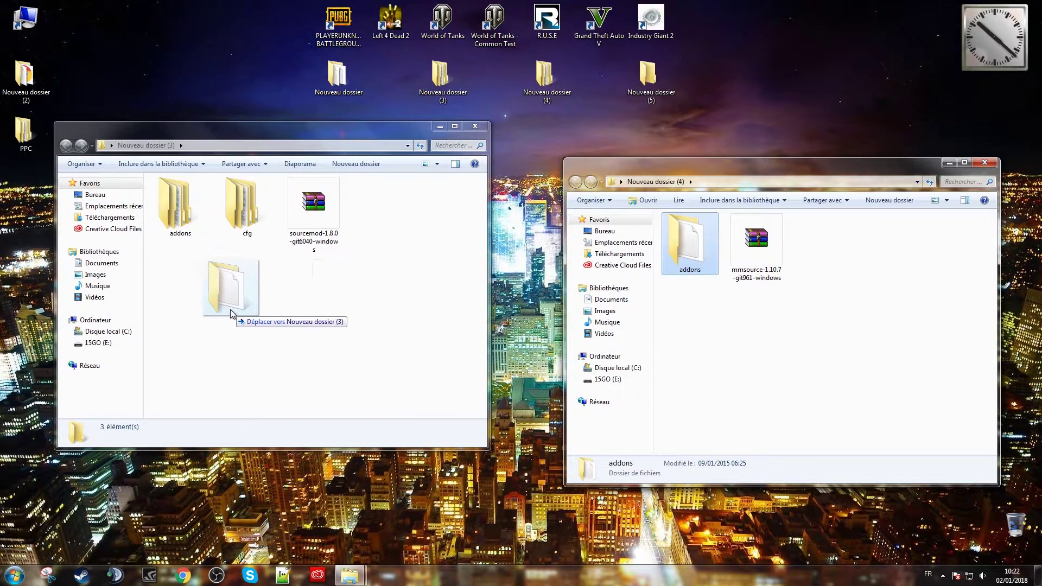
{"action": "left_click", "coordinate": [576, 390]}
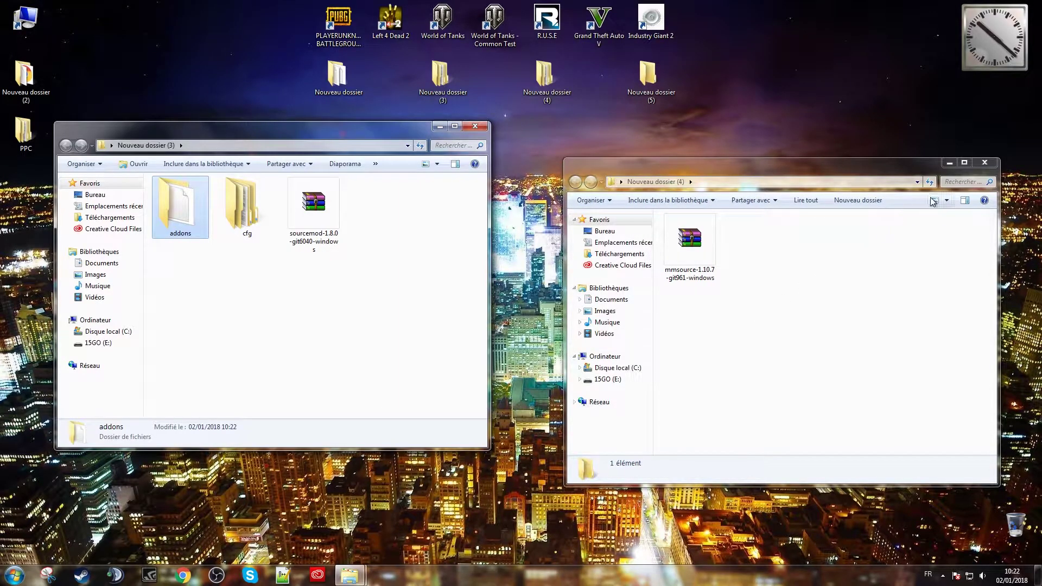
{"action": "left_click", "coordinate": [984, 162]}
{"action": "left_click_drag", "start_coordinate": [315, 144], "coordinate": [633, 165]}
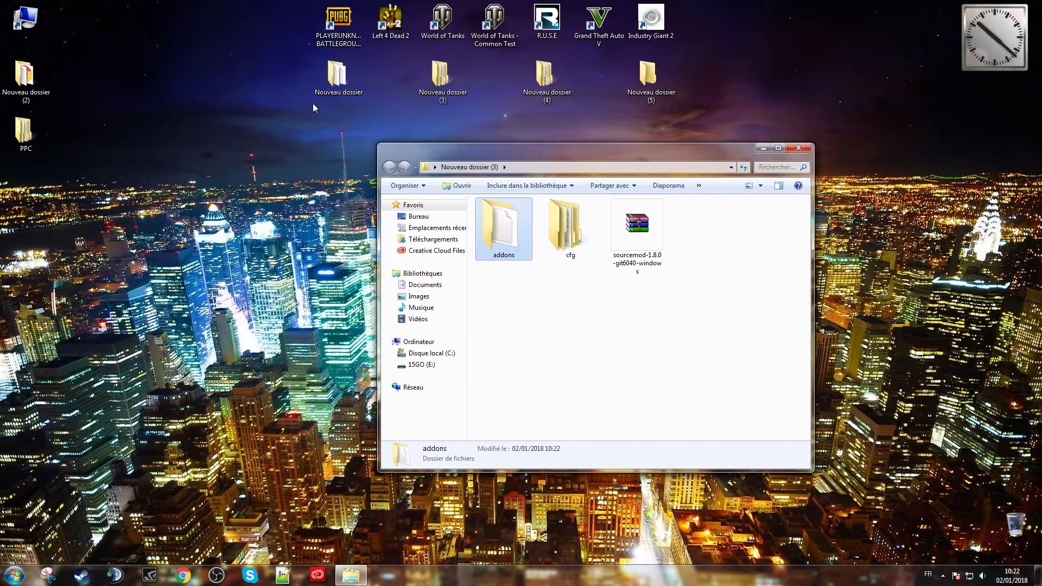
{"action": "double_click", "coordinate": [337, 75]}
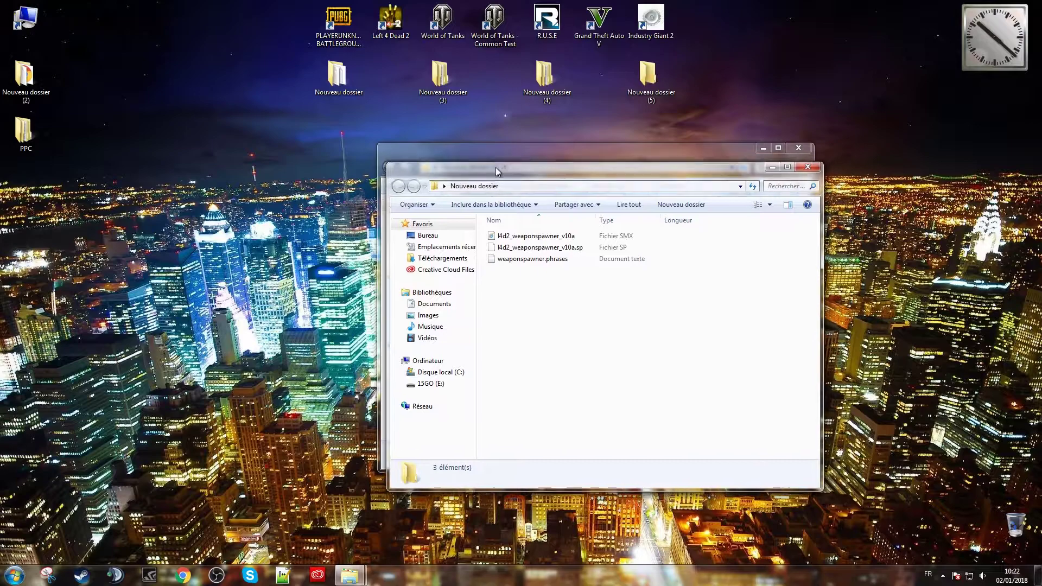
Step: Move the weaponspawner .sp, .smx and phrases files into sourcemod's scripting, plugins and translations folders
{"action": "left_click_drag", "start_coordinate": [489, 163], "coordinate": [158, 207]}
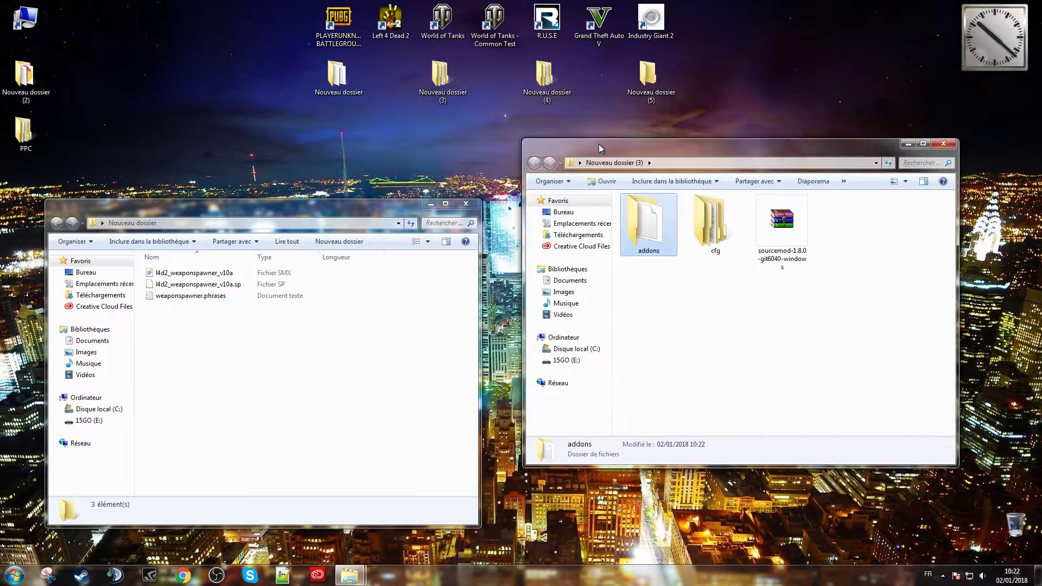
{"action": "left_click_drag", "start_coordinate": [454, 152], "coordinate": [645, 145]}
{"action": "double_click", "coordinate": [688, 230]}
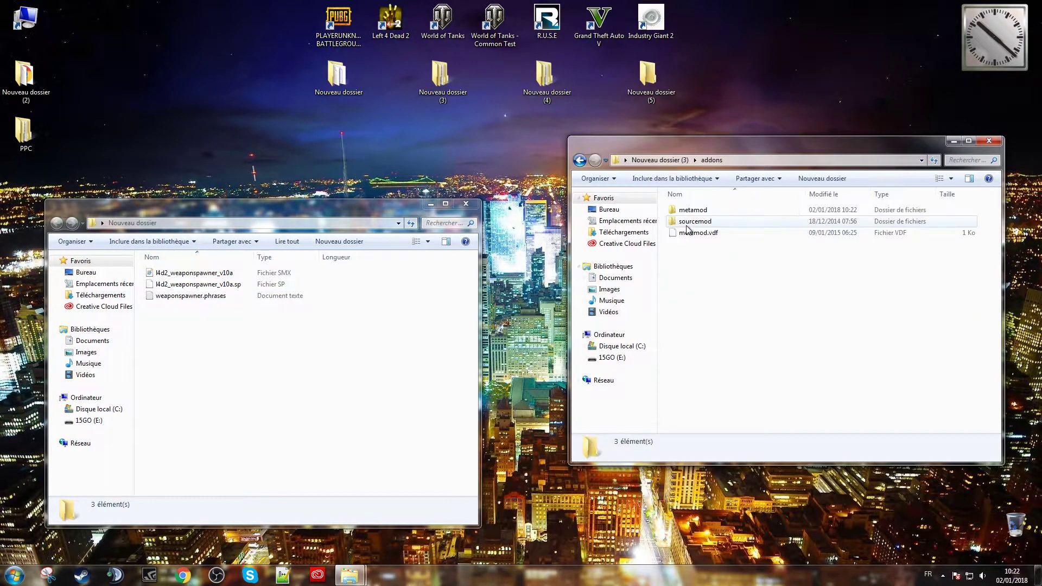
{"action": "double_click", "coordinate": [688, 220]}
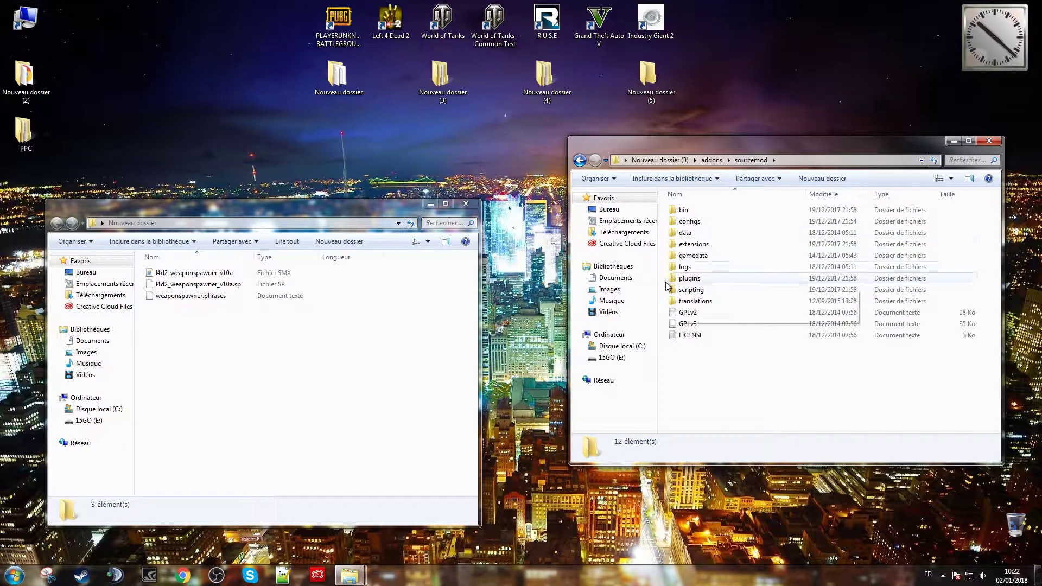
{"action": "left_click", "coordinate": [246, 287]}
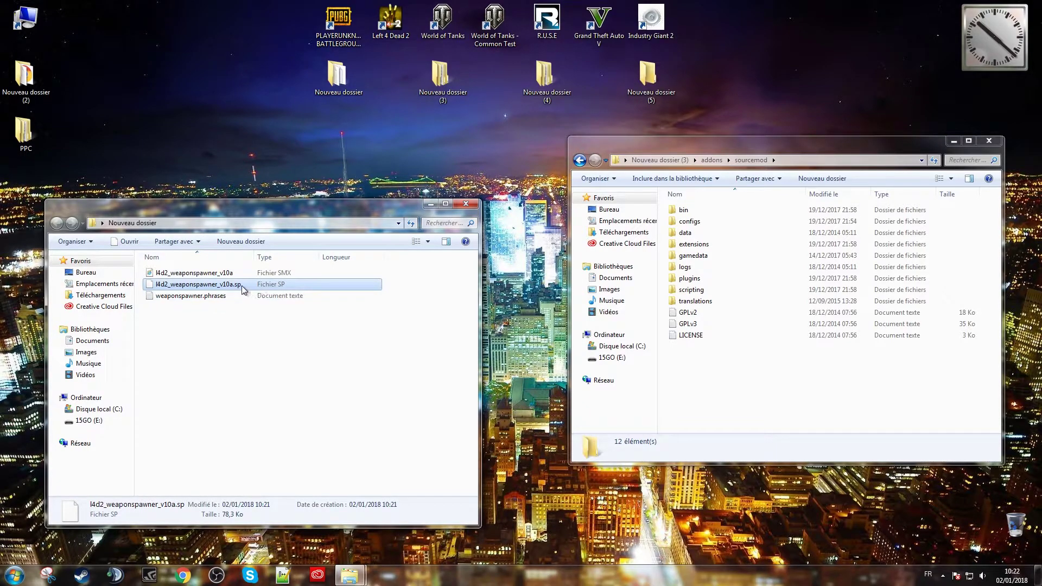
{"action": "left_click_drag", "start_coordinate": [233, 288], "coordinate": [716, 289]}
{"action": "left_click", "coordinate": [205, 276]}
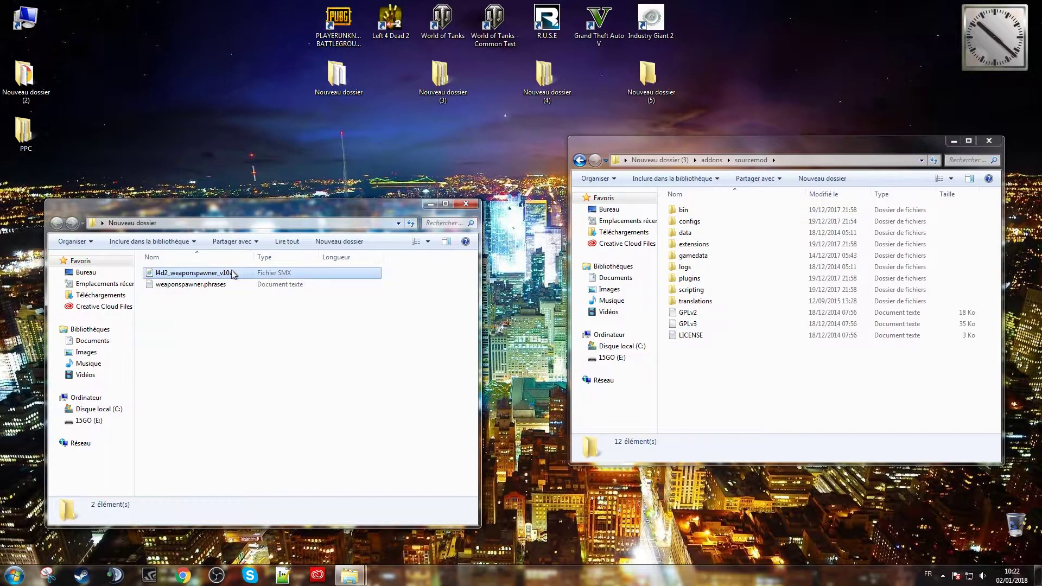
{"action": "left_click_drag", "start_coordinate": [177, 275], "coordinate": [701, 282]}
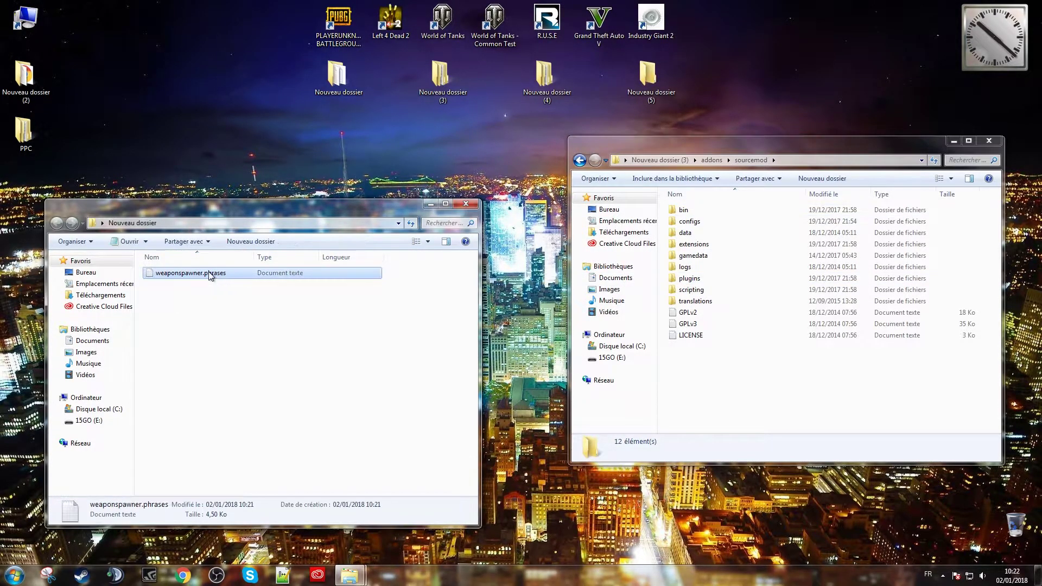
{"action": "left_click_drag", "start_coordinate": [208, 275], "coordinate": [703, 301]}
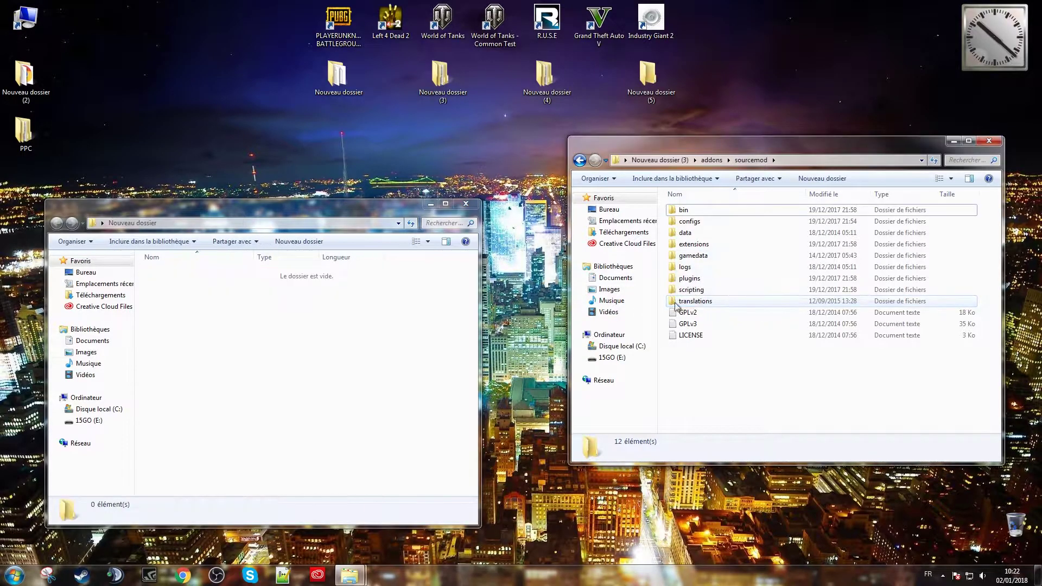
Step: Close the emptied folder windows and reopen Nouveau dossier (3)
{"action": "key", "text": "alt+F4"}
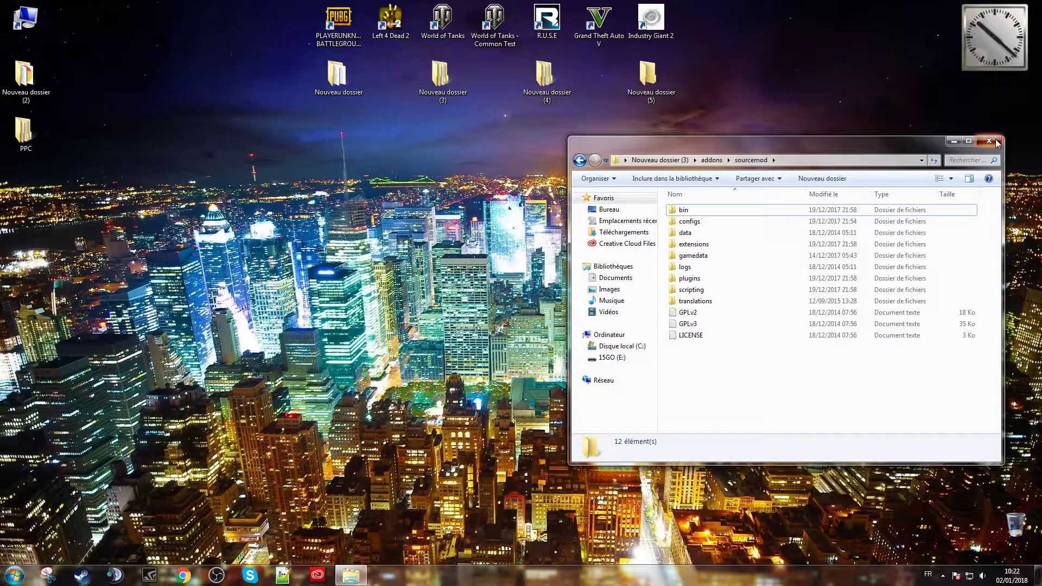
{"action": "left_click", "coordinate": [995, 143]}
{"action": "double_click", "coordinate": [454, 83]}
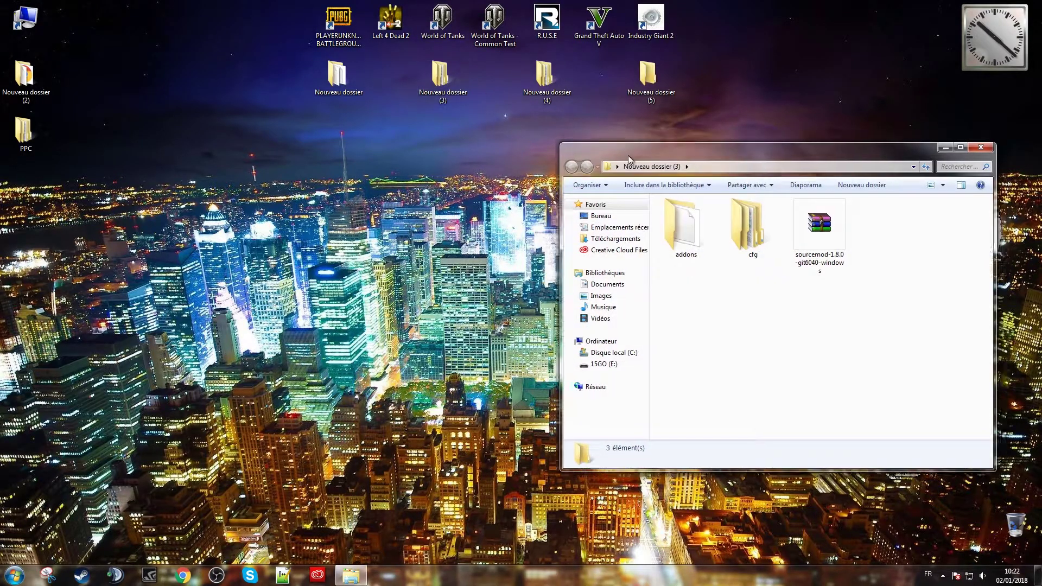
{"action": "left_click_drag", "start_coordinate": [628, 155], "coordinate": [315, 249]}
Step: Recycle folders (4), (5), Nouveau dossier and the sourcemod archive
{"action": "mouse_move", "coordinate": [721, 123]}
{"action": "left_mouse_down"}
{"action": "mouse_move", "coordinate": [510, 61]}
{"action": "mouse_move", "coordinate": [987, 464]}
{"action": "mouse_move", "coordinate": [1015, 525]}
{"action": "left_mouse_up"}
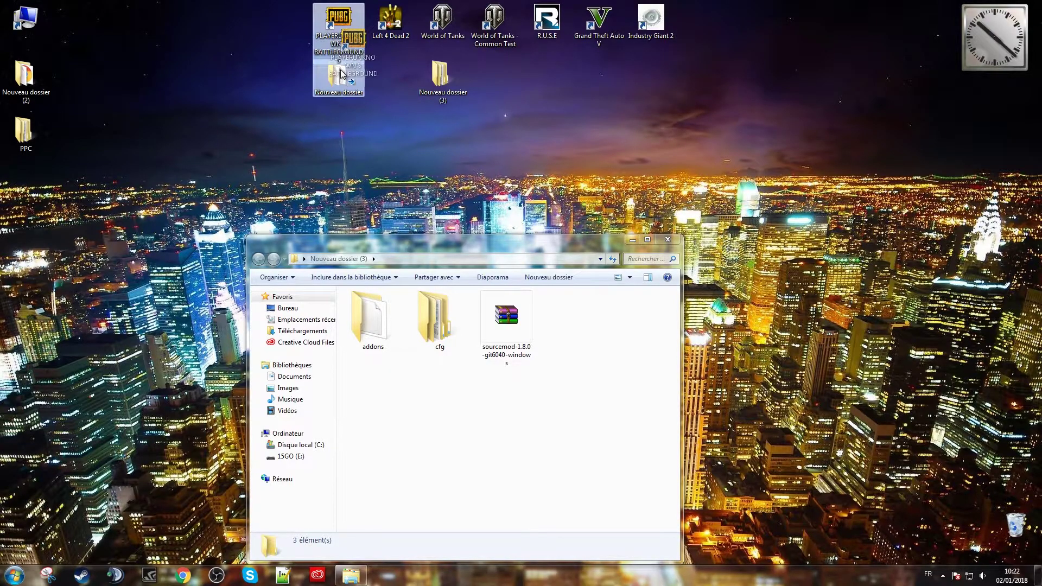
{"action": "left_click_drag", "start_coordinate": [337, 78], "coordinate": [1018, 525]}
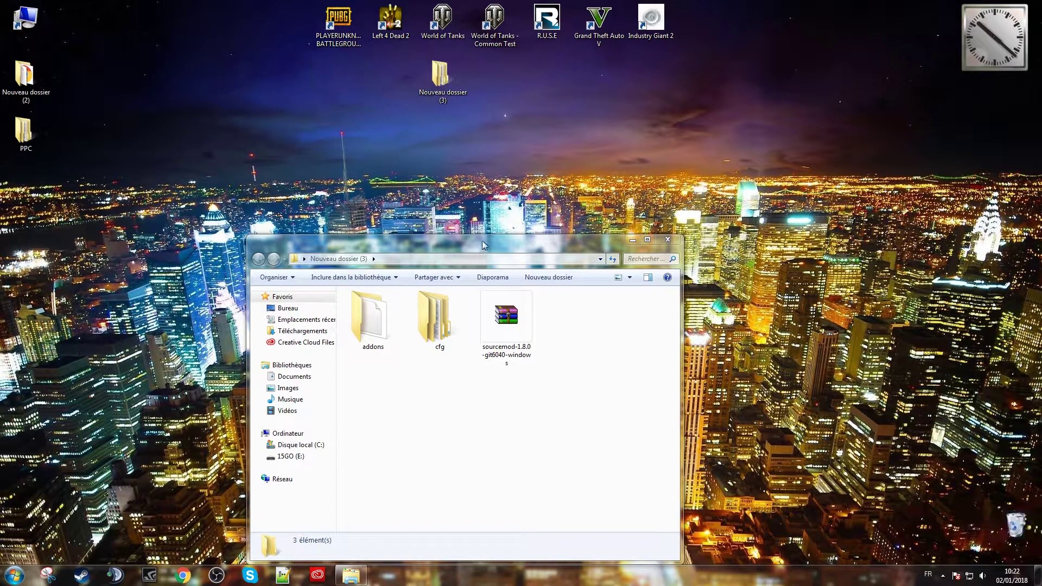
{"action": "left_click_drag", "start_coordinate": [482, 241], "coordinate": [460, 163]}
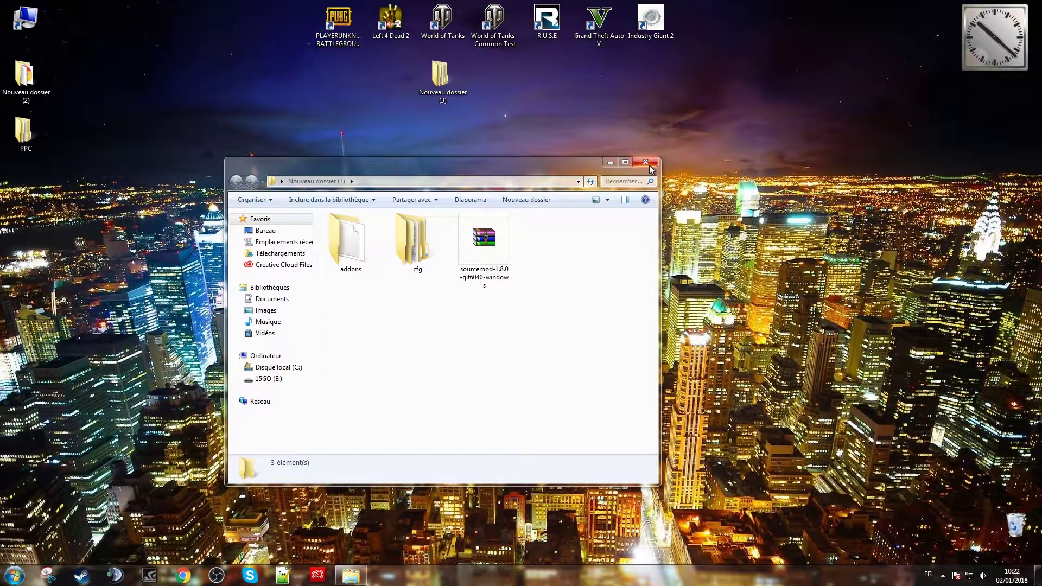
{"action": "left_click_drag", "start_coordinate": [484, 241], "coordinate": [1025, 538]}
{"action": "mouse_move", "coordinate": [568, 162]}
{"action": "left_mouse_down"}
{"action": "mouse_move", "coordinate": [605, 141]}
{"action": "mouse_move", "coordinate": [640, 165]}
{"action": "left_mouse_up"}
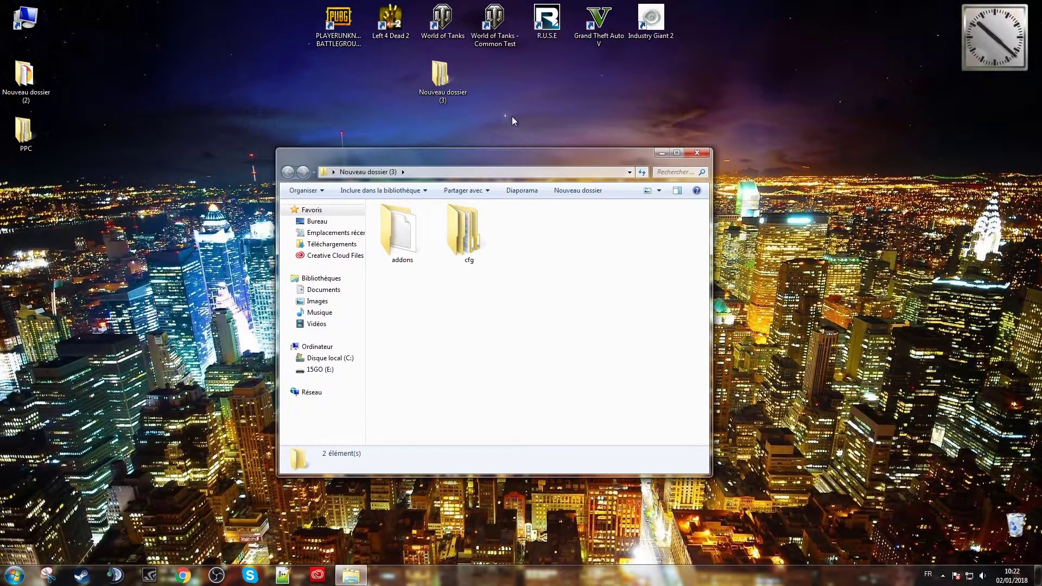
{"action": "left_click", "coordinate": [697, 152]}
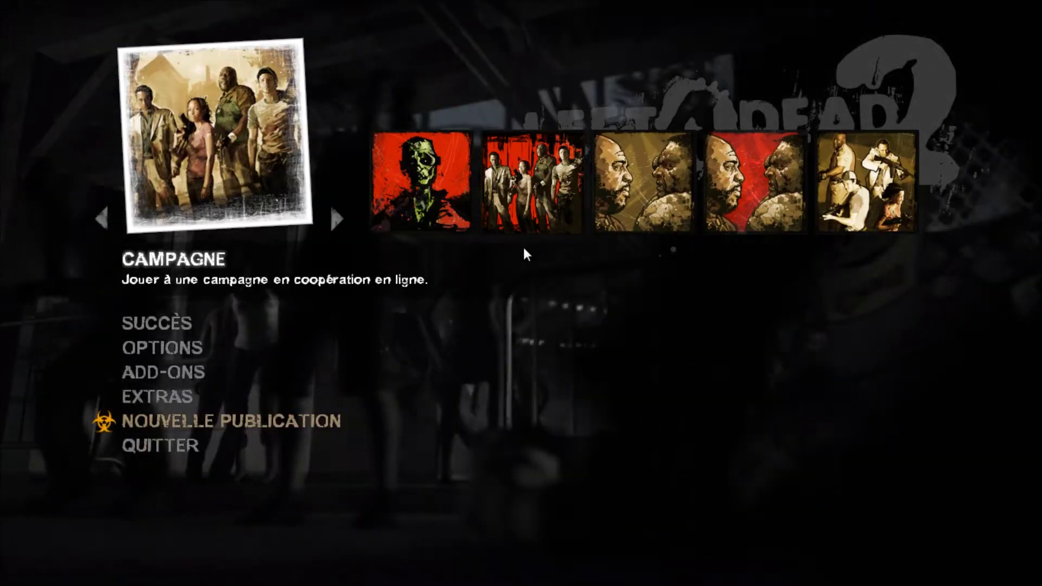
Step: Create an online Survival lobby
{"action": "left_click", "coordinate": [875, 209]}
{"action": "left_click", "coordinate": [302, 220]}
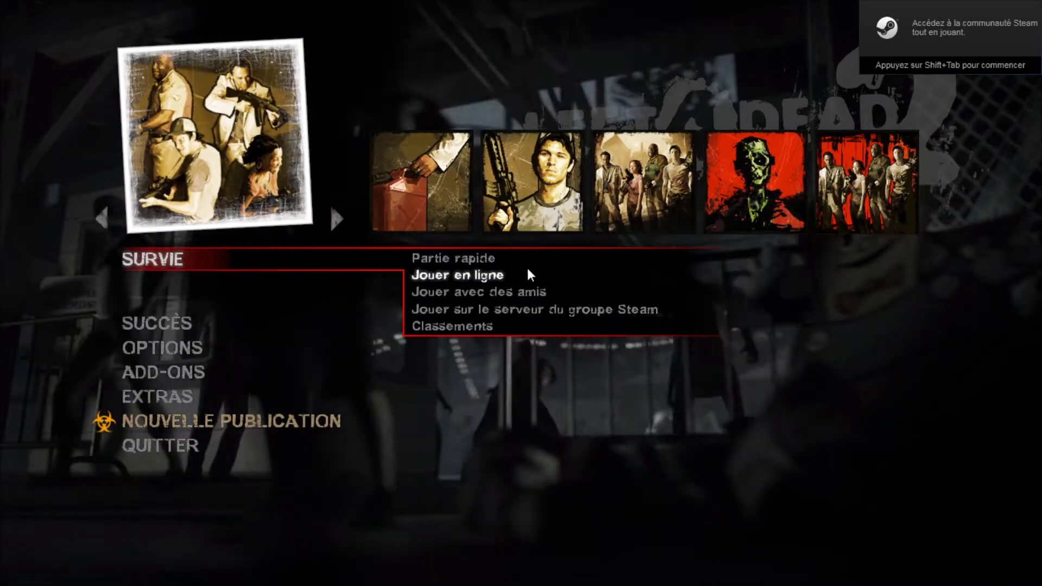
{"action": "left_click", "coordinate": [456, 271]}
{"action": "left_click", "coordinate": [208, 536]}
{"action": "left_click", "coordinate": [331, 326]}
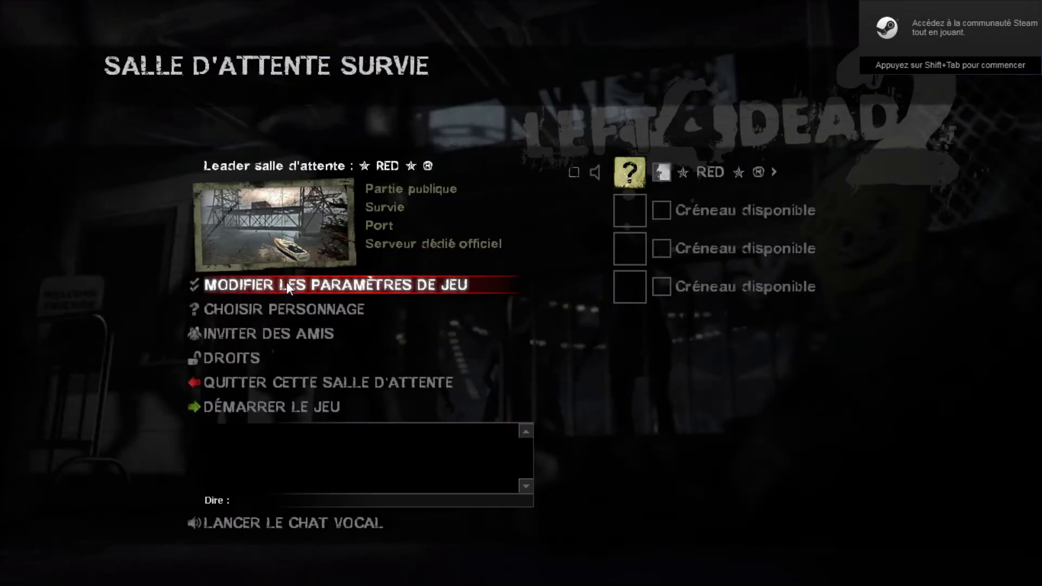
Step: Set campaign La Paroisse on a local server, kick the other player, and start
{"action": "left_click", "coordinate": [286, 282]}
{"action": "left_click", "coordinate": [427, 288]}
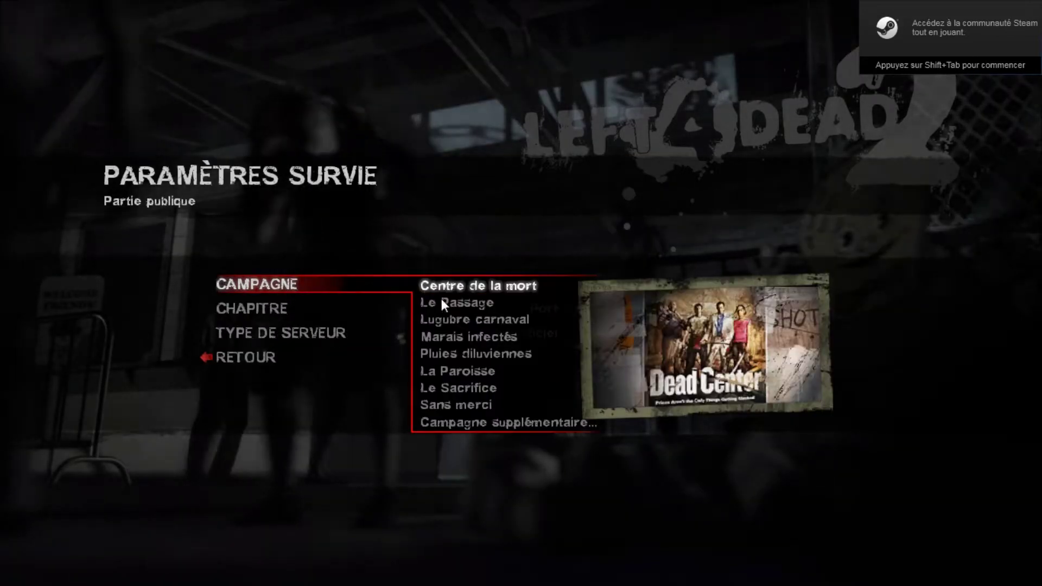
{"action": "left_click", "coordinate": [464, 372]}
{"action": "left_click", "coordinate": [498, 339]}
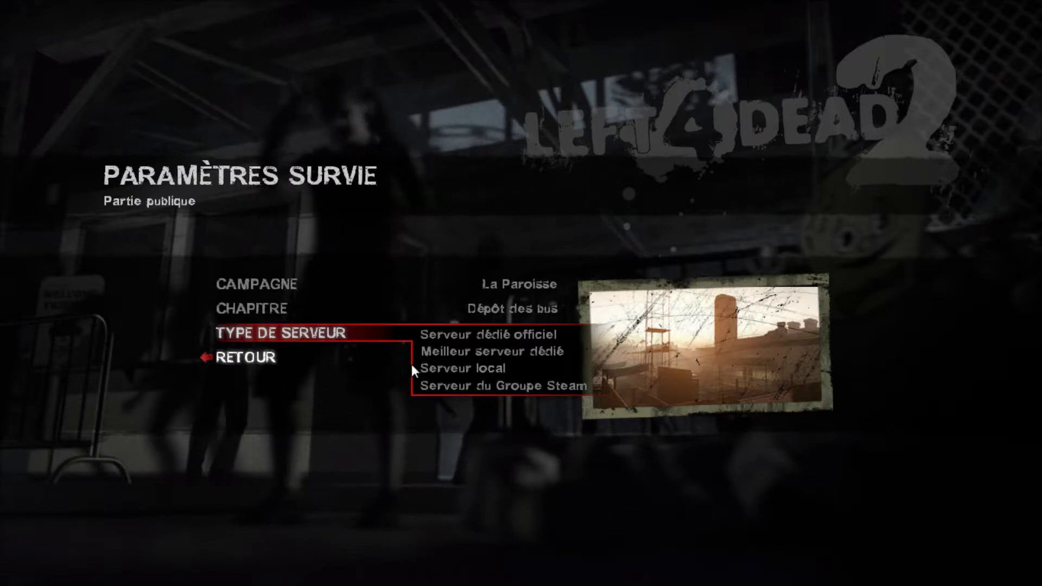
{"action": "left_click", "coordinate": [268, 367]}
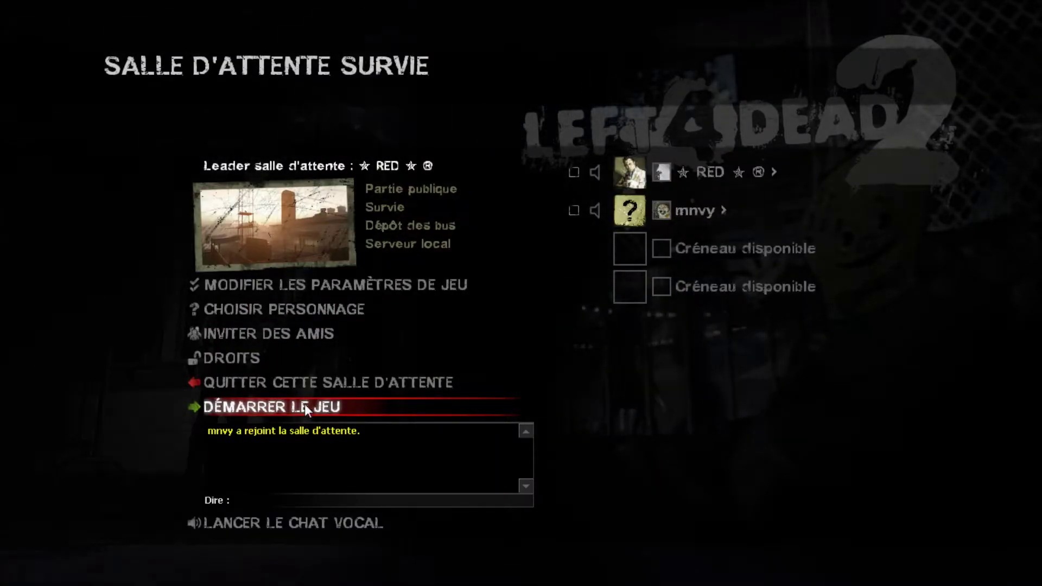
{"action": "left_click", "coordinate": [677, 209]}
{"action": "left_click", "coordinate": [694, 281]}
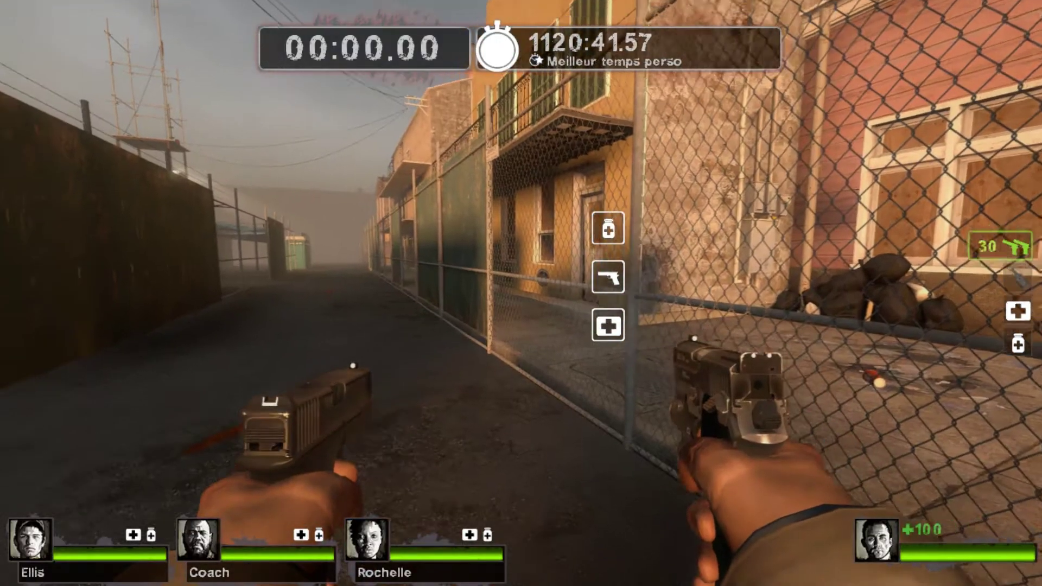
Step: Open the console and run status to list the server's players
{"action": "key", "text": "w"}
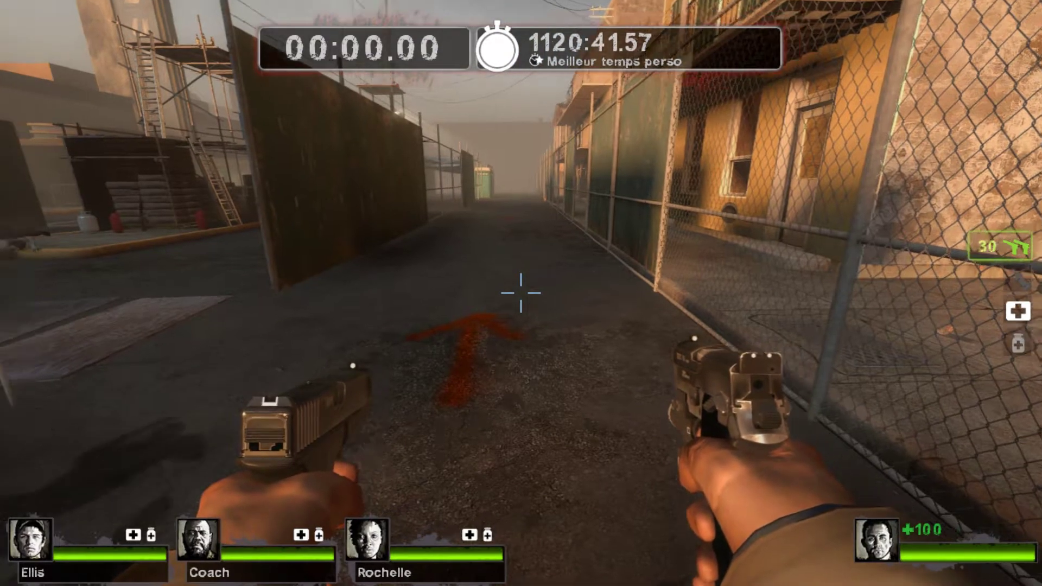
{"action": "key", "text": "Escape"}
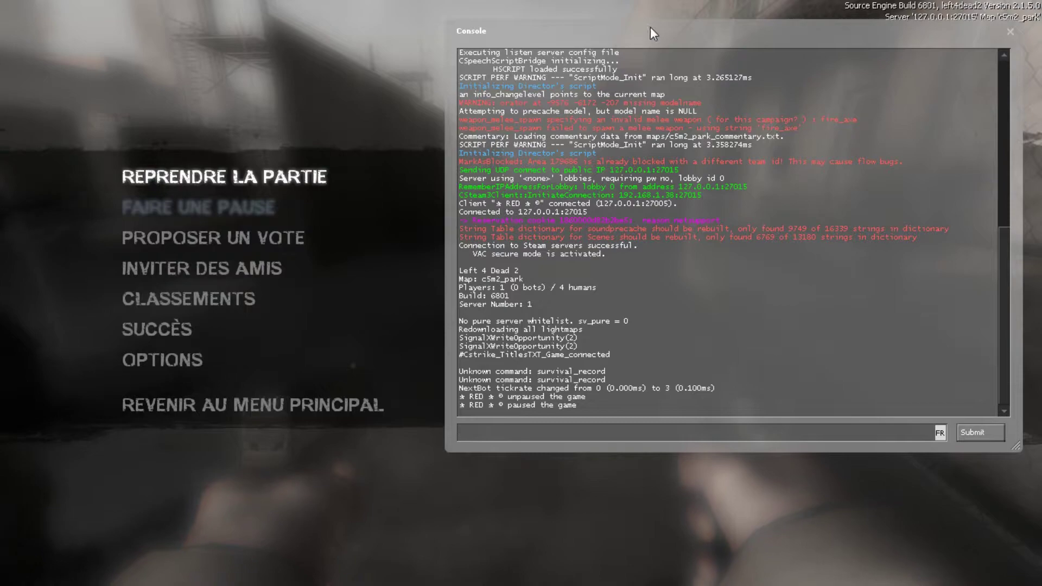
{"action": "left_click_drag", "start_coordinate": [641, 32], "coordinate": [525, 55]}
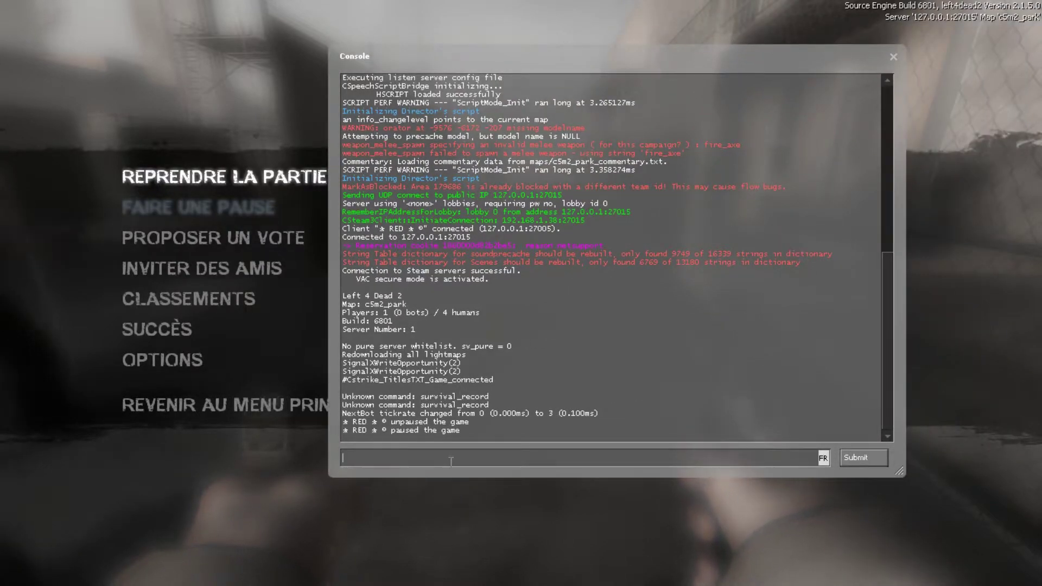
{"action": "type", "text": "s"}
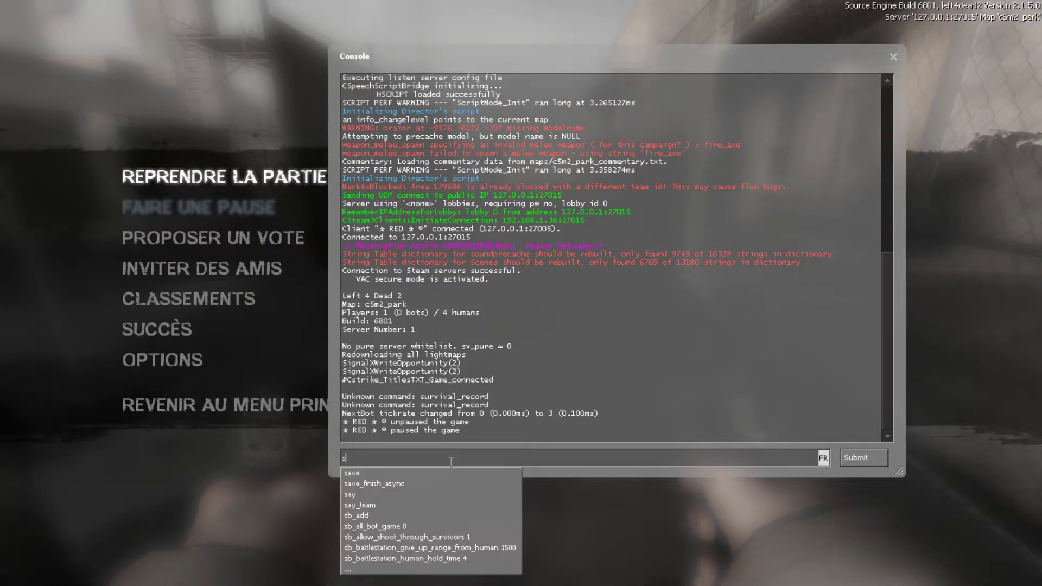
{"action": "type", "text": "tatus"}
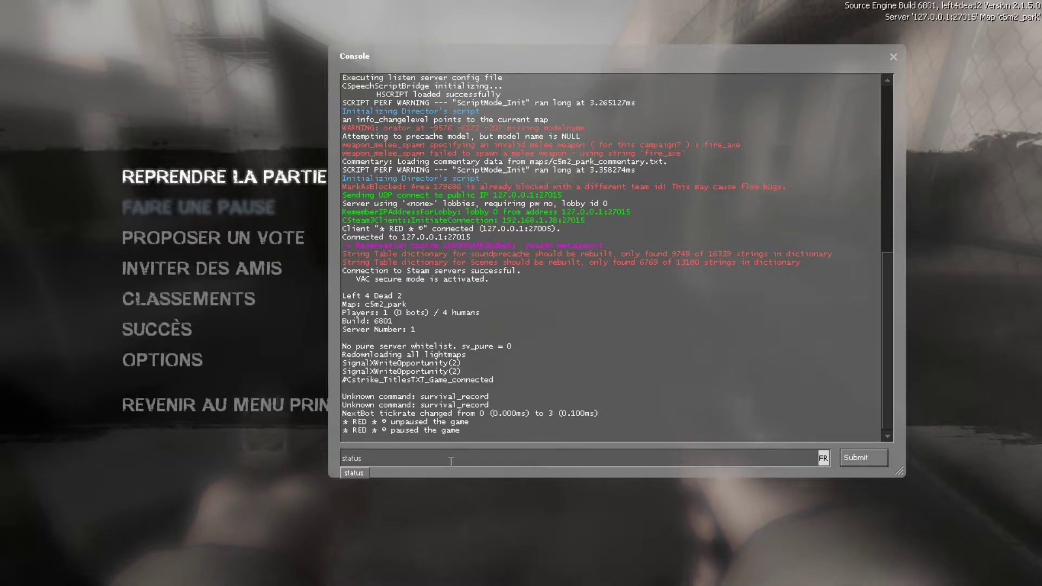
{"action": "key", "text": "Return"}
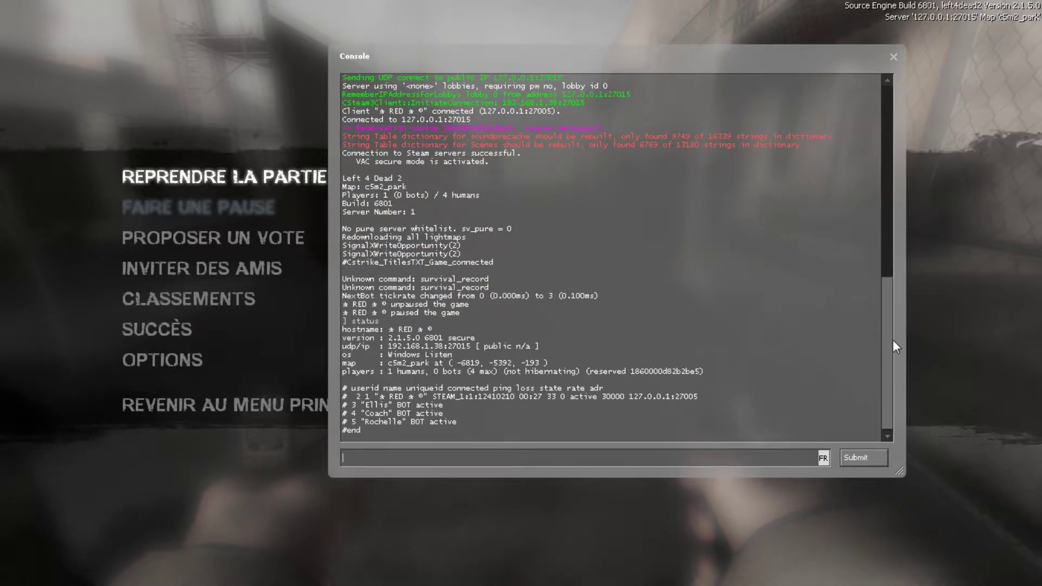
{"action": "scroll", "coordinate": [893, 337], "scroll_direction": "up", "scroll_amount": 2}
{"action": "scroll", "coordinate": [902, 291], "scroll_direction": "down", "scroll_amount": 2}
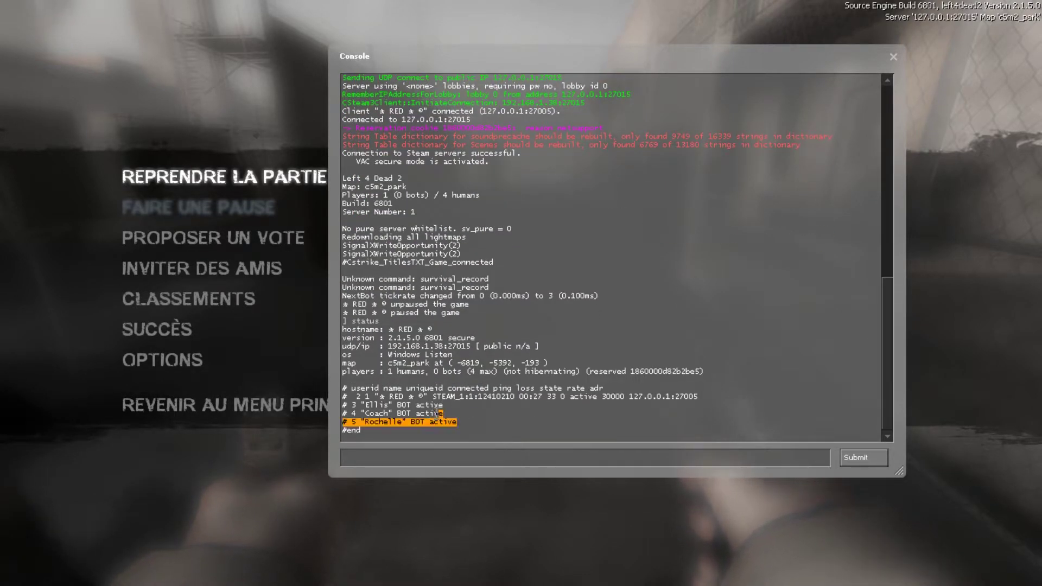
Step: Select your STEAM_ ID in the status output and copy it
{"action": "left_click_drag", "start_coordinate": [466, 420], "coordinate": [350, 389]}
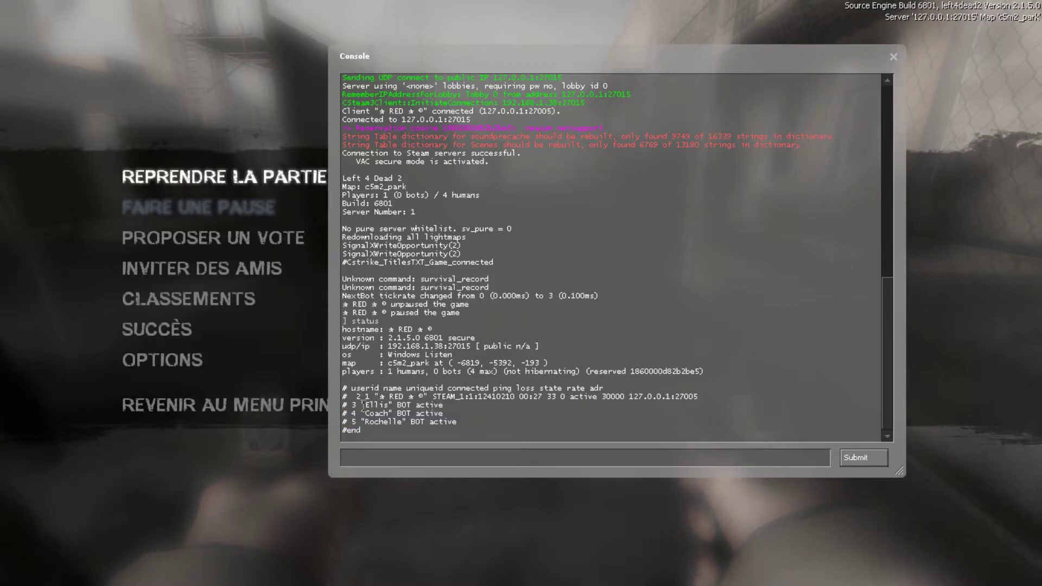
{"action": "mouse_move", "coordinate": [374, 422]}
{"action": "left_mouse_down"}
{"action": "mouse_move", "coordinate": [400, 426]}
{"action": "mouse_move", "coordinate": [408, 396]}
{"action": "mouse_move", "coordinate": [508, 397]}
{"action": "left_mouse_up"}
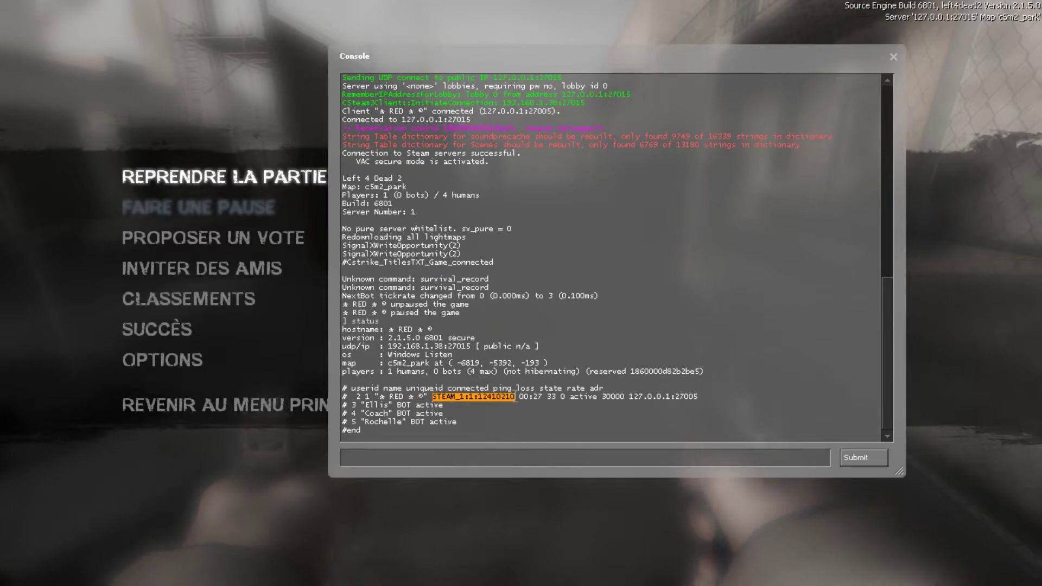
{"action": "right_click", "coordinate": [510, 397]}
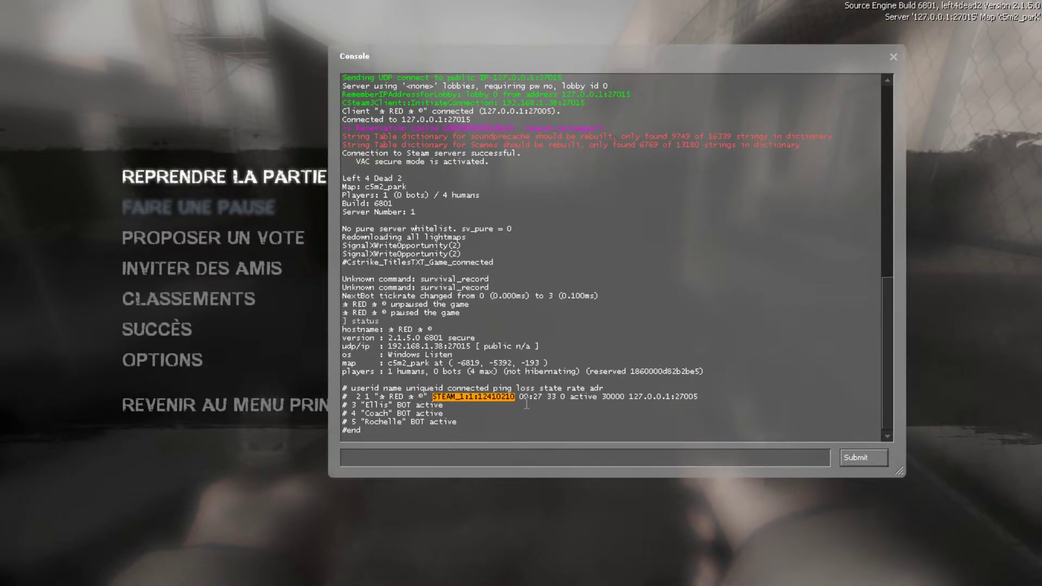
{"action": "left_click", "coordinate": [310, 403]}
Step: Close the console and confirm quitting Left 4 Dead 2
{"action": "key", "text": "Return"}
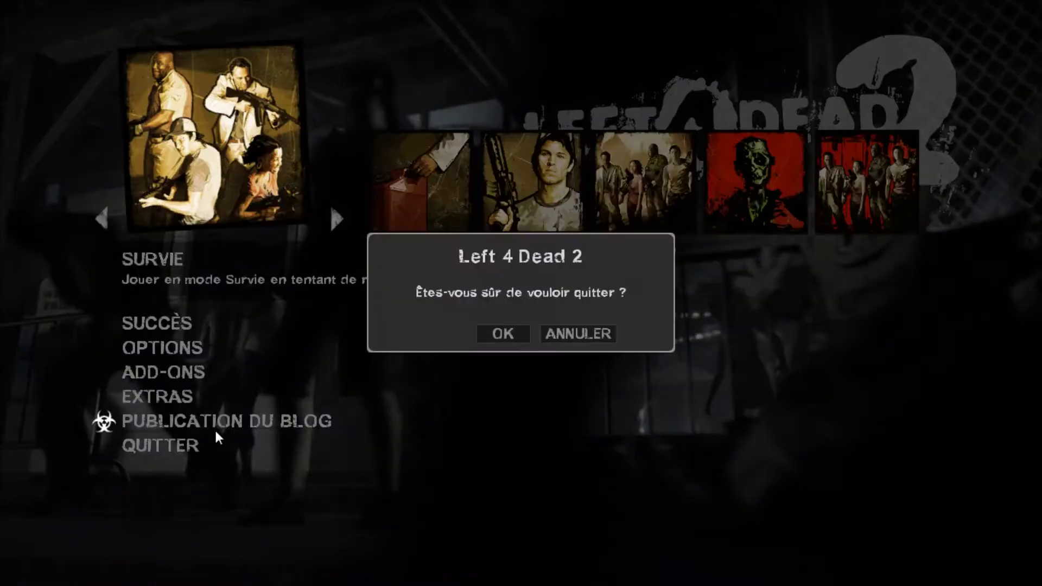
{"action": "left_click", "coordinate": [512, 331]}
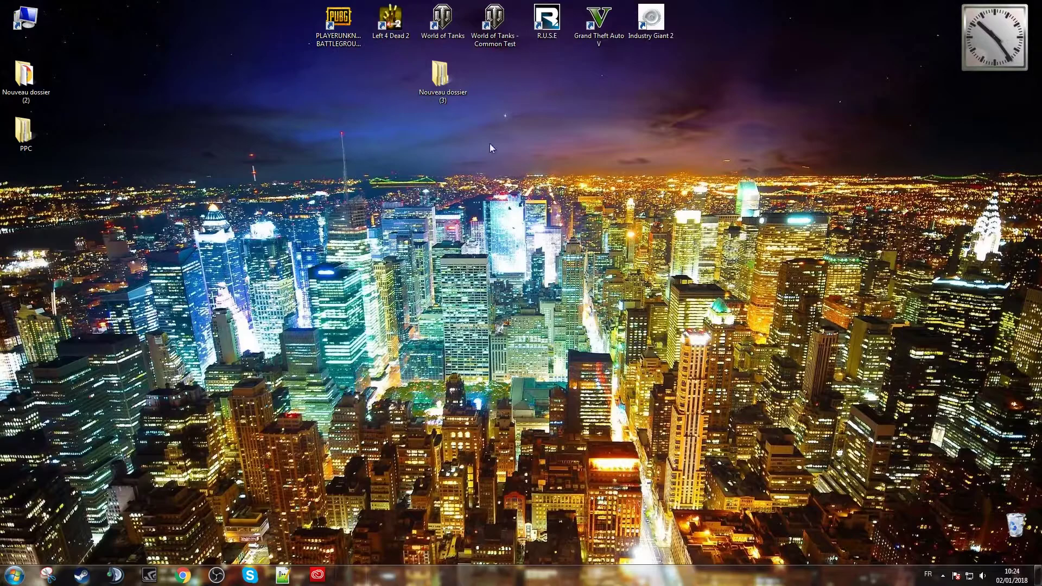
{"action": "left_click_drag", "start_coordinate": [458, 91], "coordinate": [515, 153]}
Step: Open admins_simple from Nouveau dossier (3) > addons > sourcemod > configs
{"action": "double_click", "coordinate": [496, 150]}
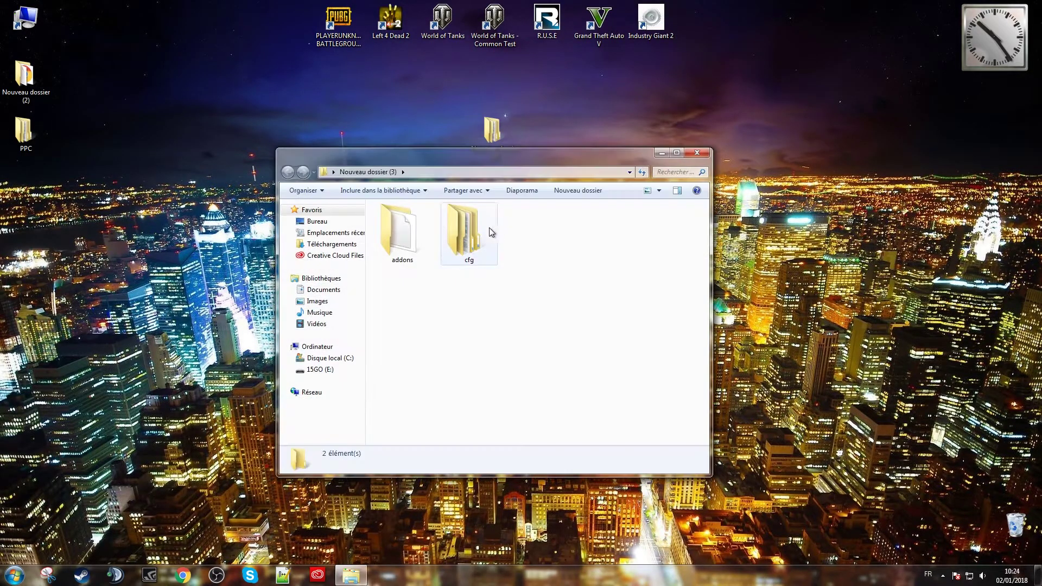
{"action": "double_click", "coordinate": [411, 236]}
{"action": "double_click", "coordinate": [411, 234]}
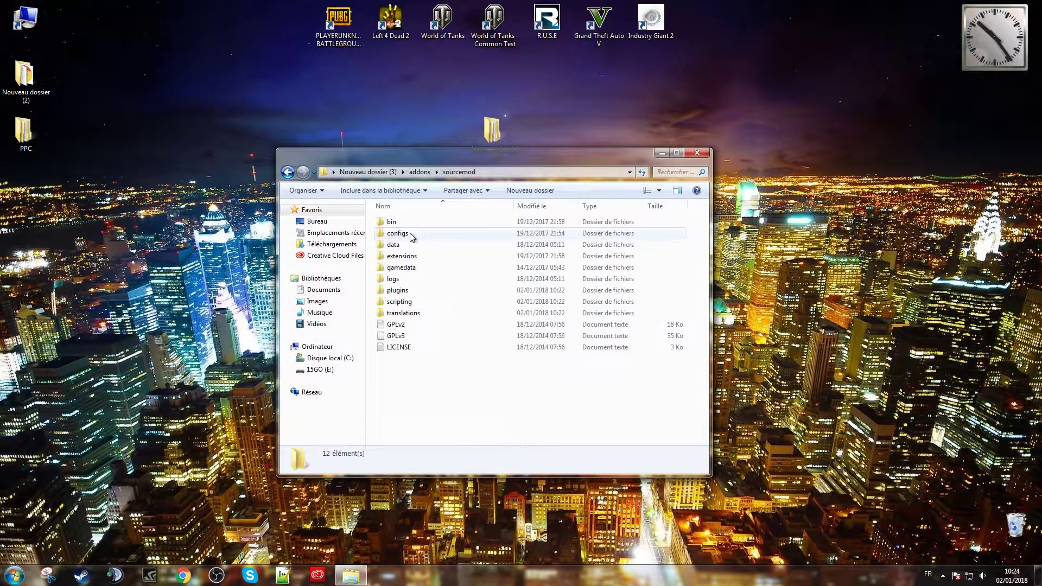
{"action": "double_click", "coordinate": [413, 236]}
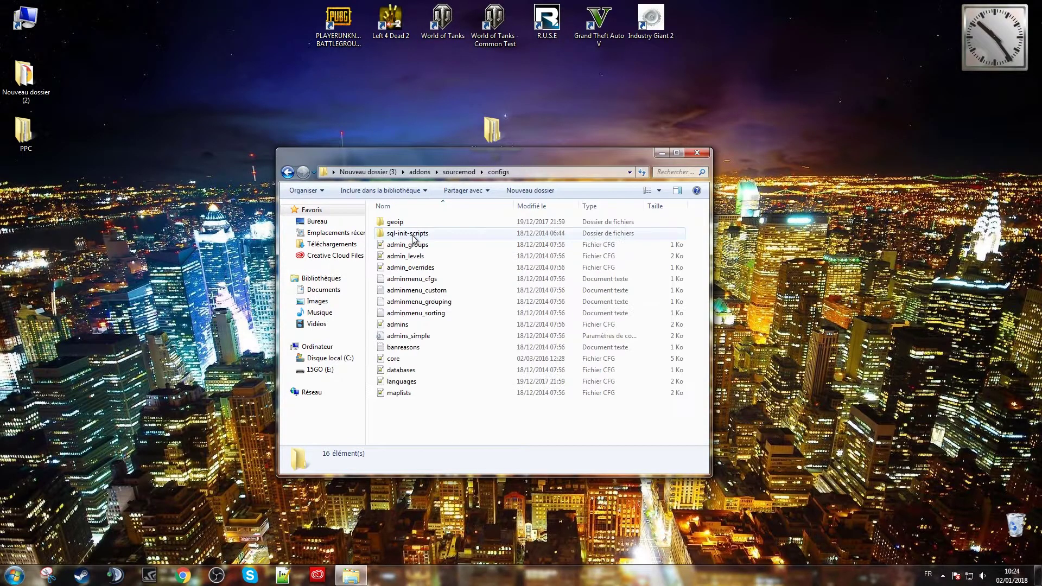
{"action": "double_click", "coordinate": [419, 335]}
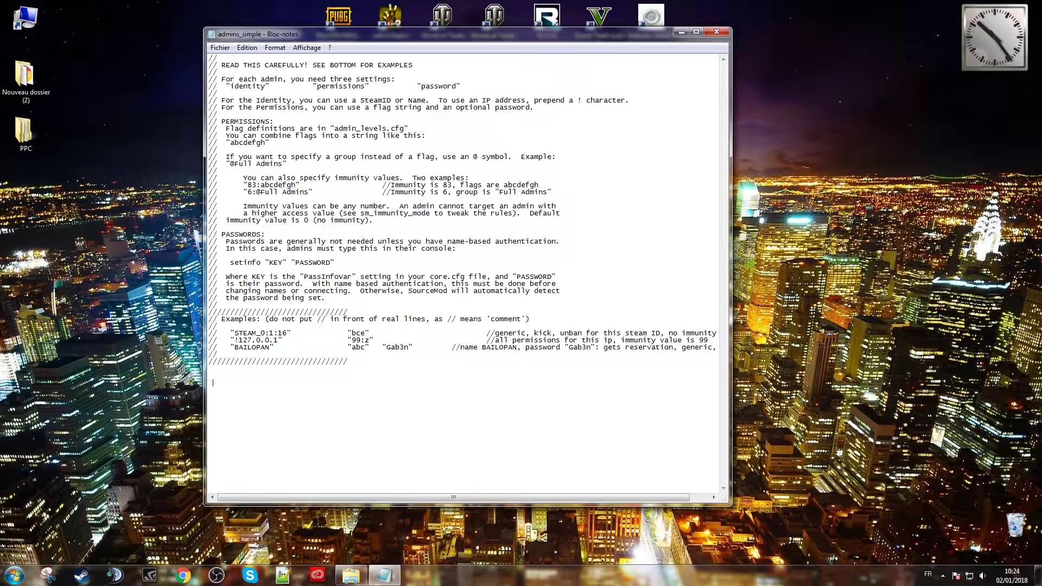
Step: Paste your Steam ID on the empty line and append the 99:z flags after it
{"action": "right_click", "coordinate": [307, 399]}
{"action": "left_click", "coordinate": [334, 447]}
{"action": "right_click", "coordinate": [352, 340]}
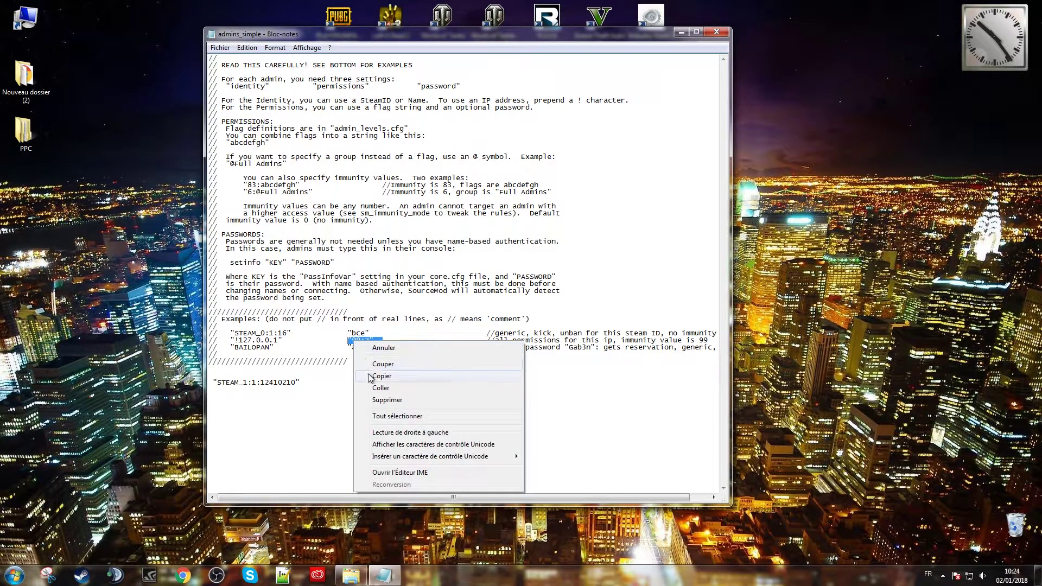
{"action": "left_click", "coordinate": [383, 374]}
{"action": "left_click", "coordinate": [326, 378]}
{"action": "right_click", "coordinate": [314, 385]}
{"action": "left_click", "coordinate": [338, 435]}
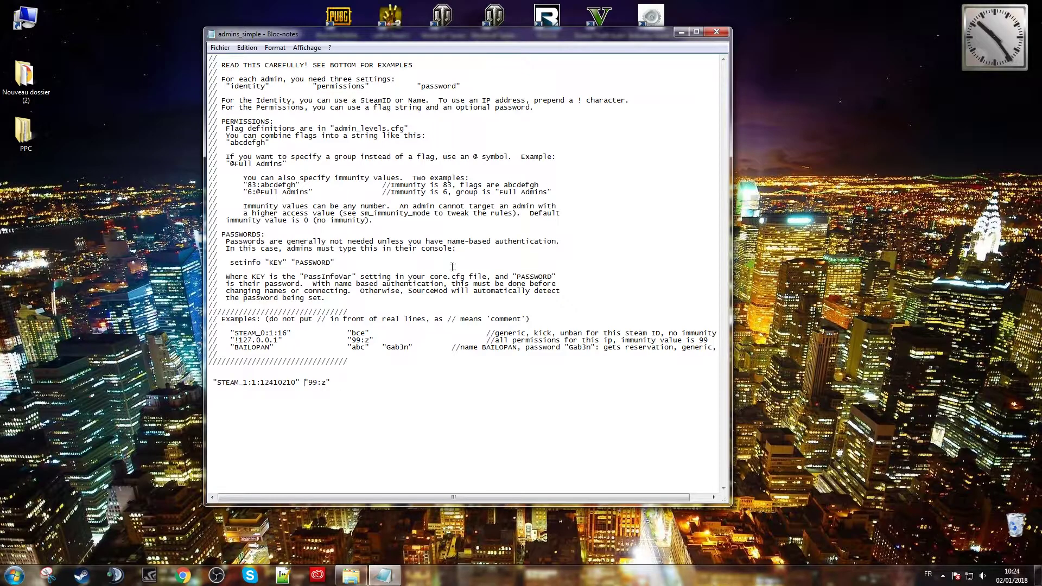
Step: Save admins_simple, closing Notepad and the folder window
{"action": "left_click", "coordinate": [716, 32]}
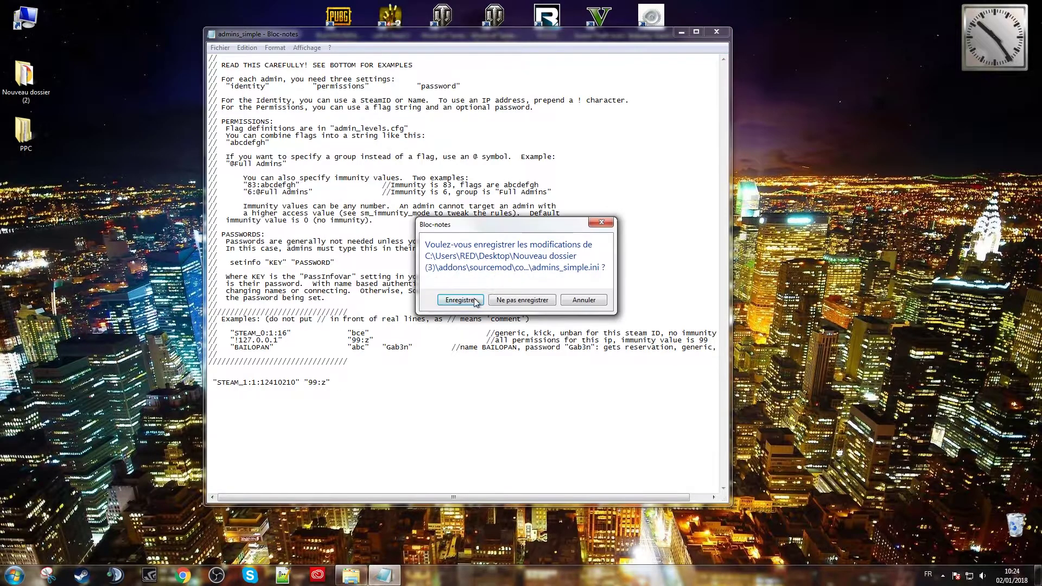
{"action": "left_click", "coordinate": [460, 304]}
{"action": "left_click", "coordinate": [697, 153]}
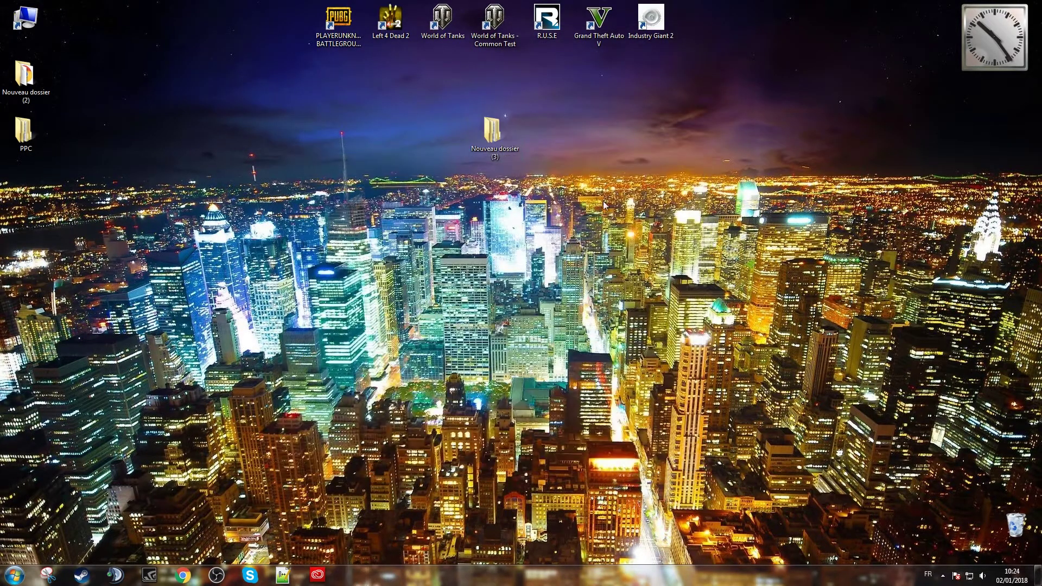
Step: Empty the Recycle Bin and confirm the permanent deletion
{"action": "right_click", "coordinate": [1009, 525]}
{"action": "left_click", "coordinate": [984, 469]}
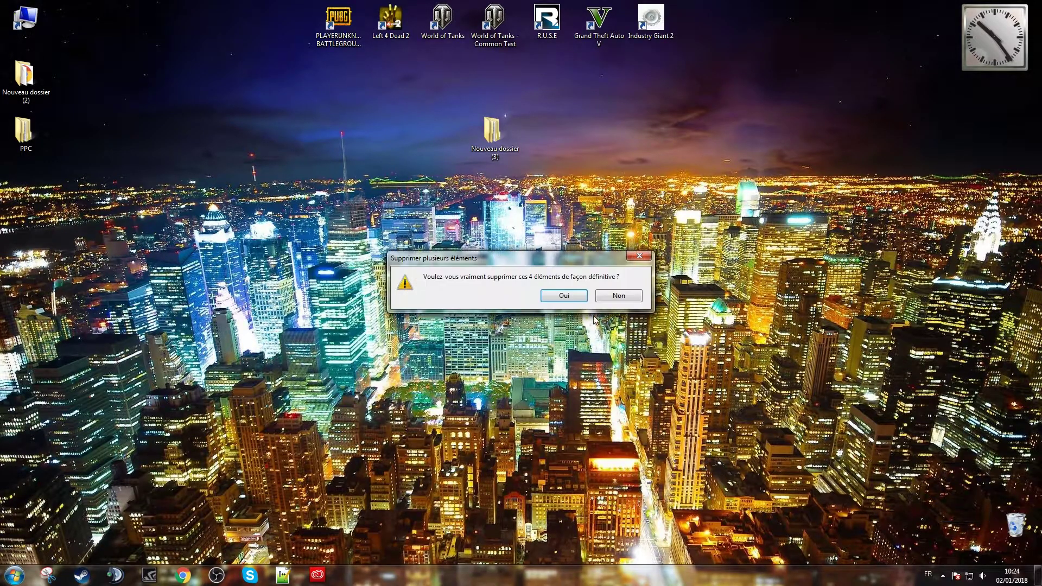
{"action": "left_click", "coordinate": [577, 300]}
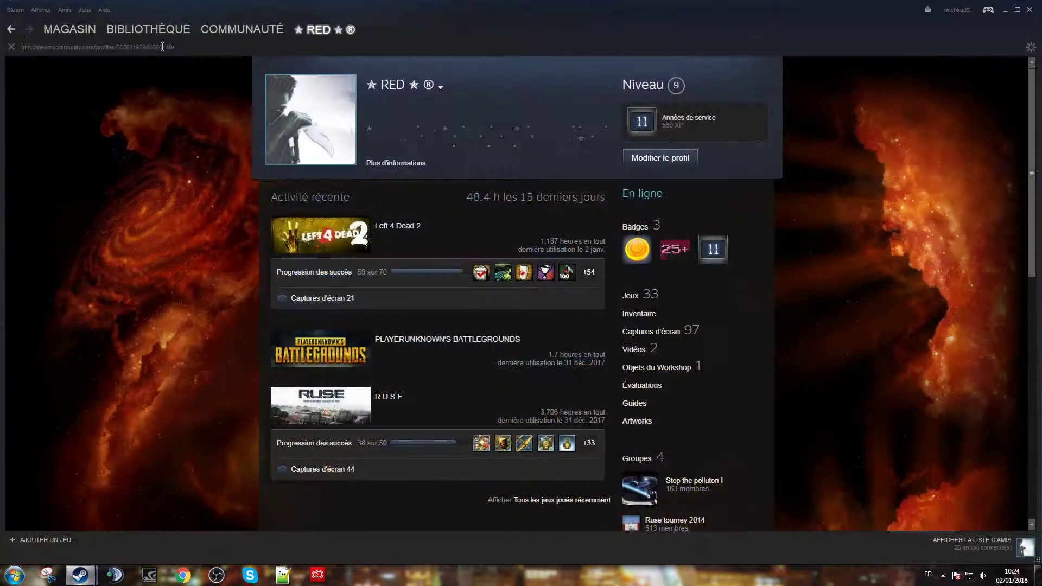
Step: Give Left 4 Dead 2 the -insecure launch option in its Steam properties, then close Steam
{"action": "left_click", "coordinate": [85, 10]}
{"action": "left_click", "coordinate": [94, 29]}
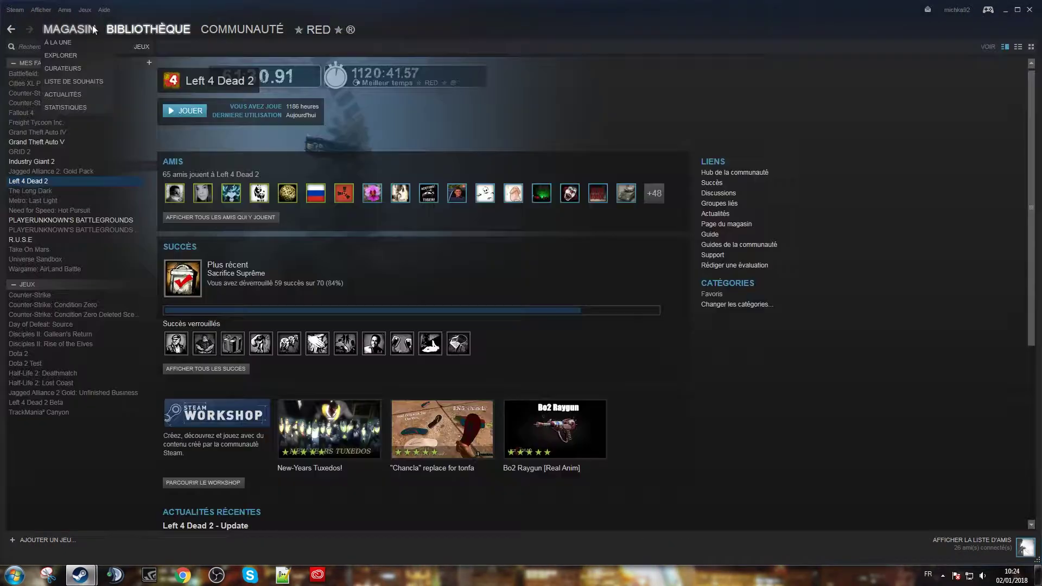
{"action": "right_click", "coordinate": [46, 182]}
{"action": "left_click", "coordinate": [79, 344]}
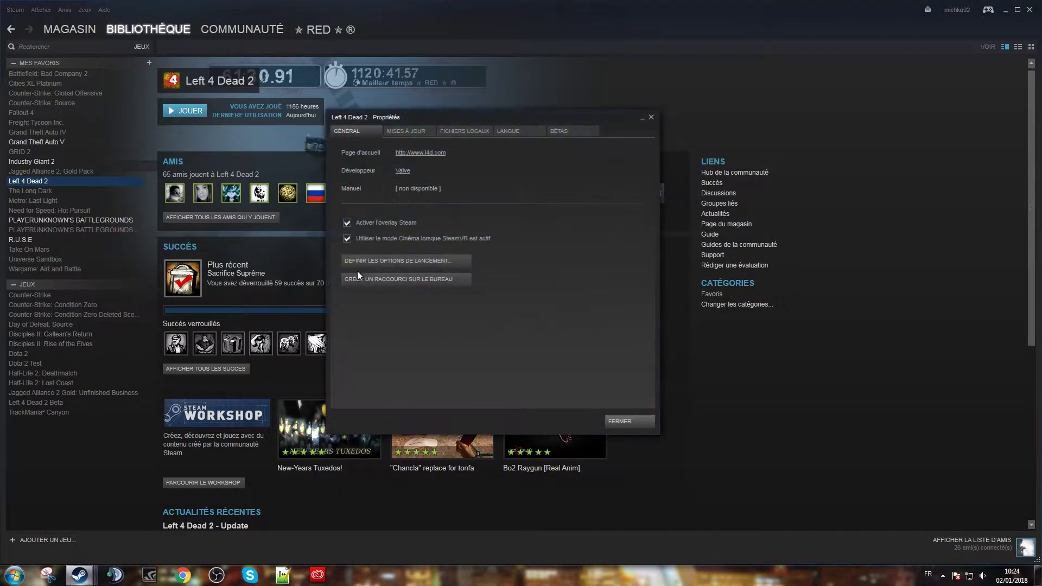
{"action": "left_click", "coordinate": [382, 261]}
{"action": "type", "text": "-insecure"}
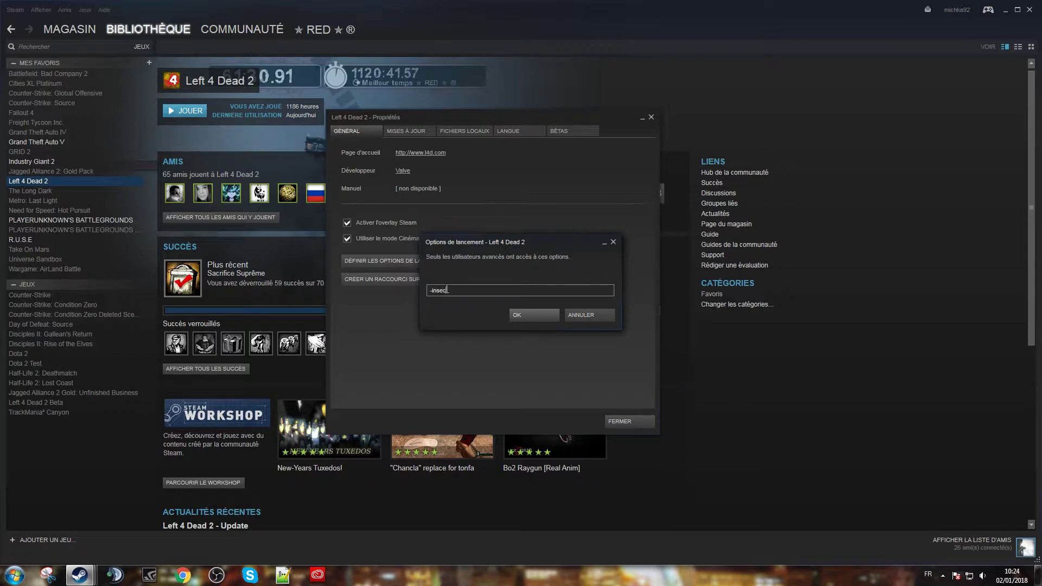
{"action": "left_click", "coordinate": [542, 313]}
{"action": "left_click", "coordinate": [619, 421]}
{"action": "left_click", "coordinate": [1031, 11]}
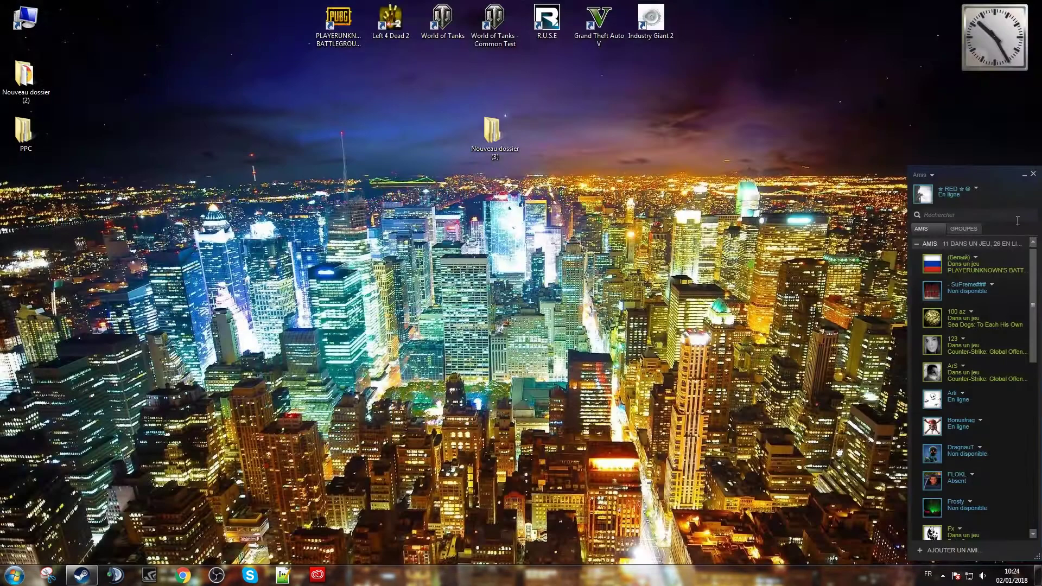
Step: Browse to C:\Program Files (x86)\Steam\steamapps\common\Left 4 Dead 2\left4dead2
{"action": "left_click", "coordinate": [1033, 176]}
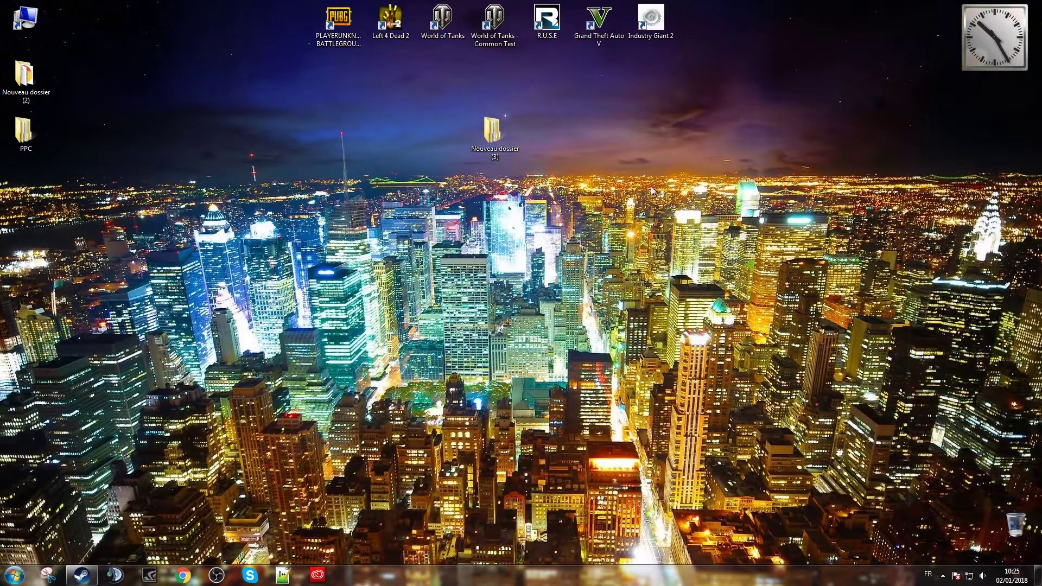
{"action": "double_click", "coordinate": [5, 27]}
{"action": "double_click", "coordinate": [416, 229]}
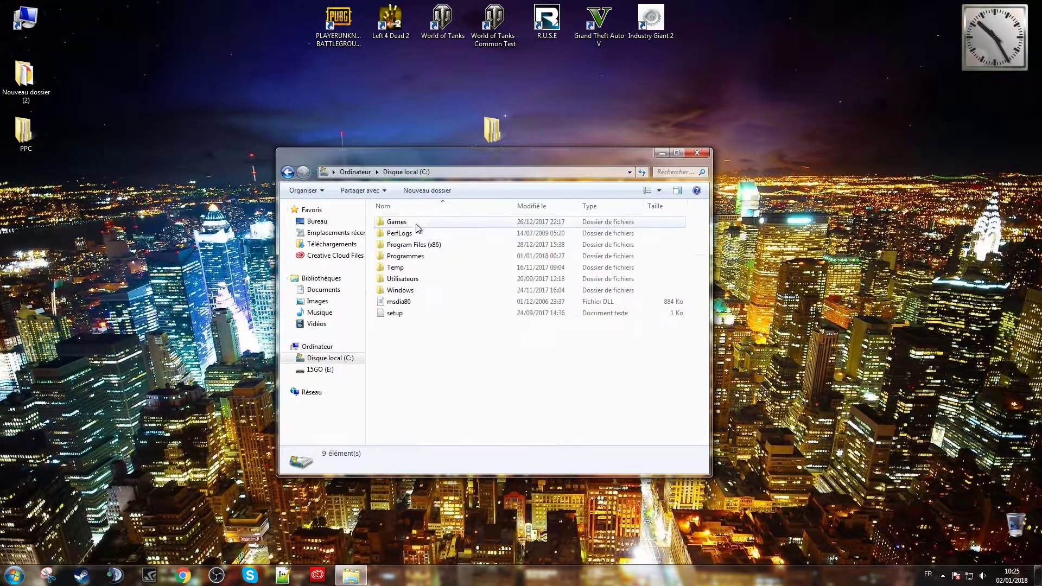
{"action": "double_click", "coordinate": [436, 245]}
{"action": "scroll", "coordinate": [432, 343], "scroll_direction": "down", "scroll_amount": 2}
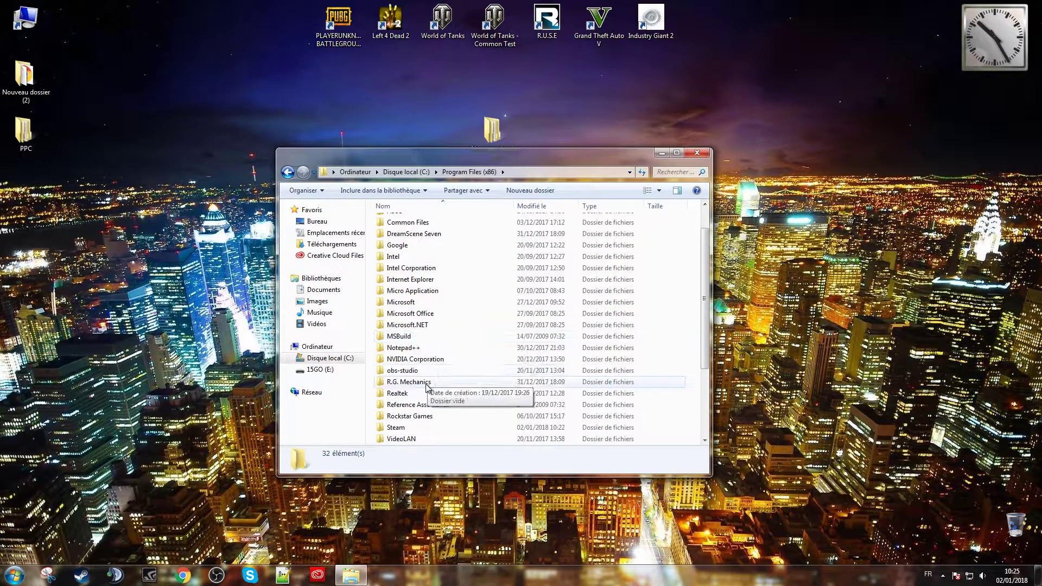
{"action": "double_click", "coordinate": [424, 428]}
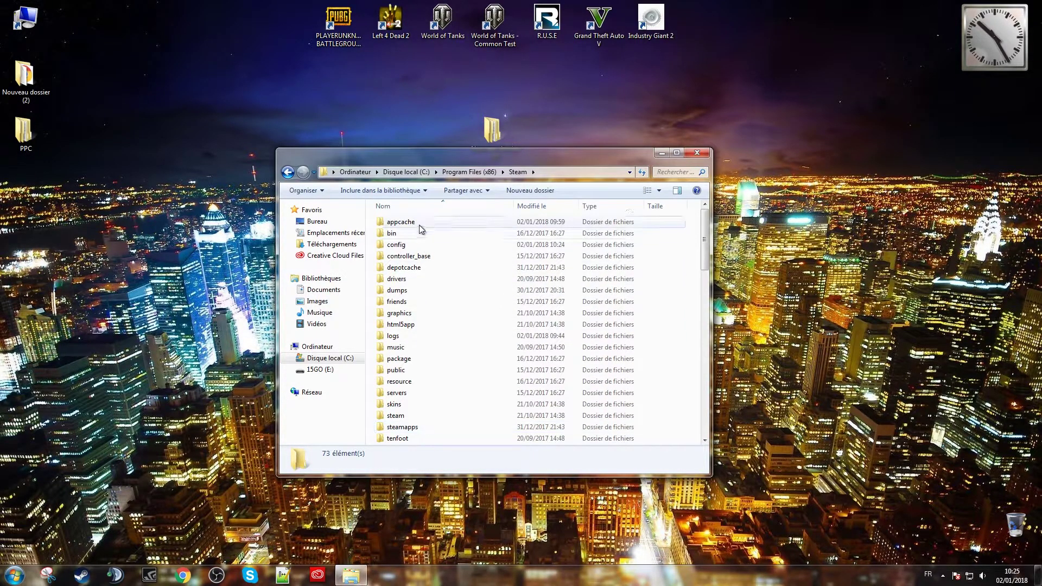
{"action": "double_click", "coordinate": [407, 427]}
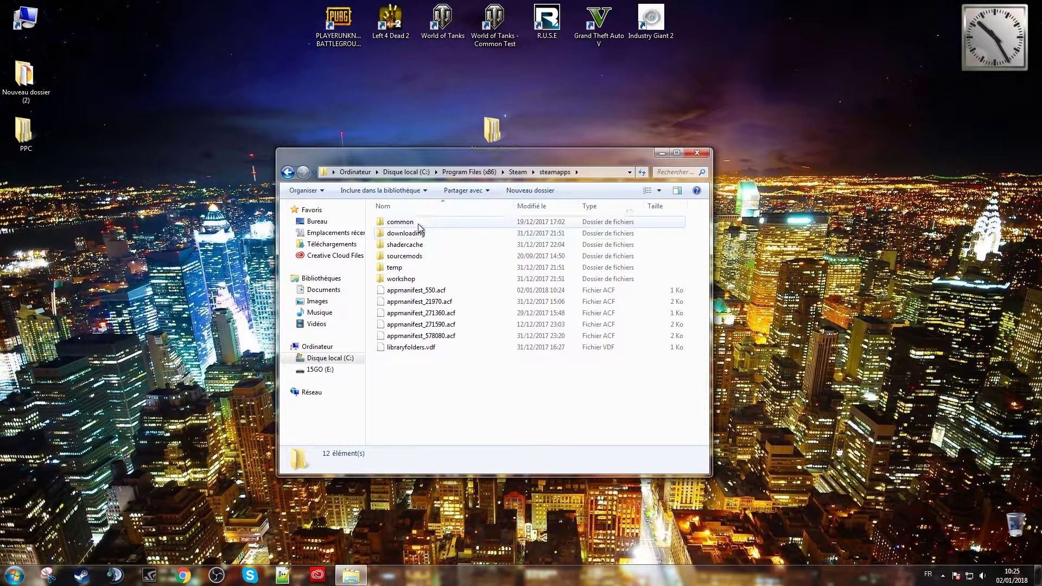
{"action": "double_click", "coordinate": [418, 224]}
{"action": "double_click", "coordinate": [420, 241]}
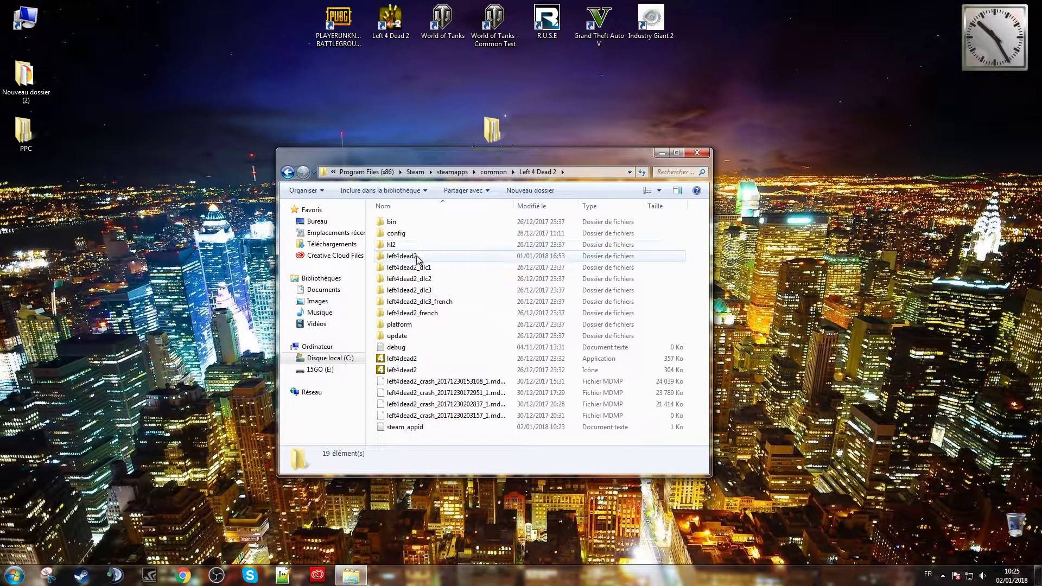
{"action": "double_click", "coordinate": [418, 259]}
Step: Open Nouveau dossier (3) alongside and drag its addons and cfg folders into left4dead2
{"action": "left_click", "coordinate": [412, 226]}
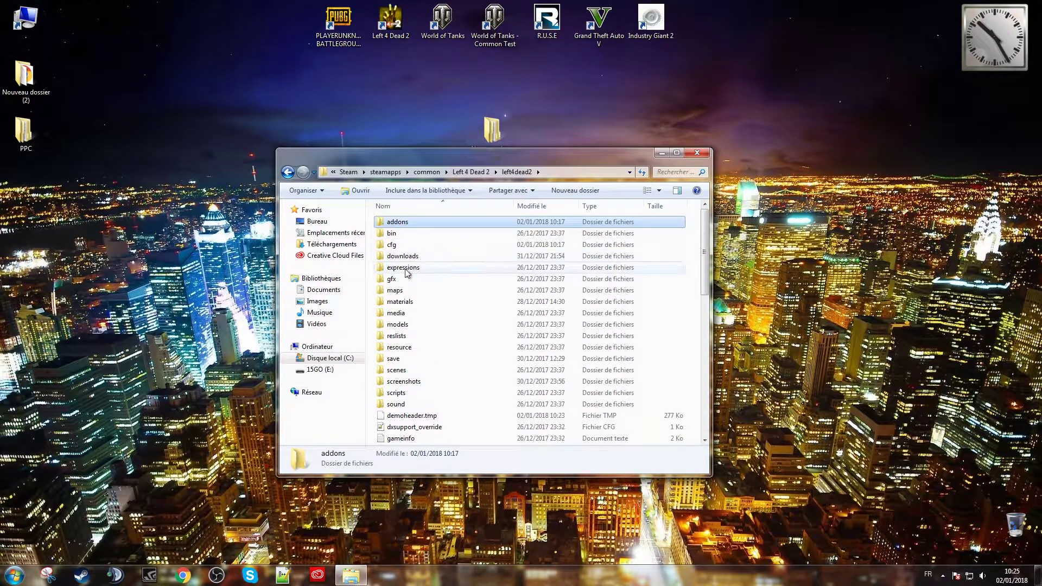
{"action": "left_click", "coordinate": [409, 244]}
{"action": "left_click_drag", "start_coordinate": [489, 153], "coordinate": [362, 140]}
{"action": "left_click_drag", "start_coordinate": [501, 128], "coordinate": [823, 126]}
{"action": "double_click", "coordinate": [644, 138]}
{"action": "left_click", "coordinate": [737, 215]}
{"action": "left_click", "coordinate": [651, 200]}
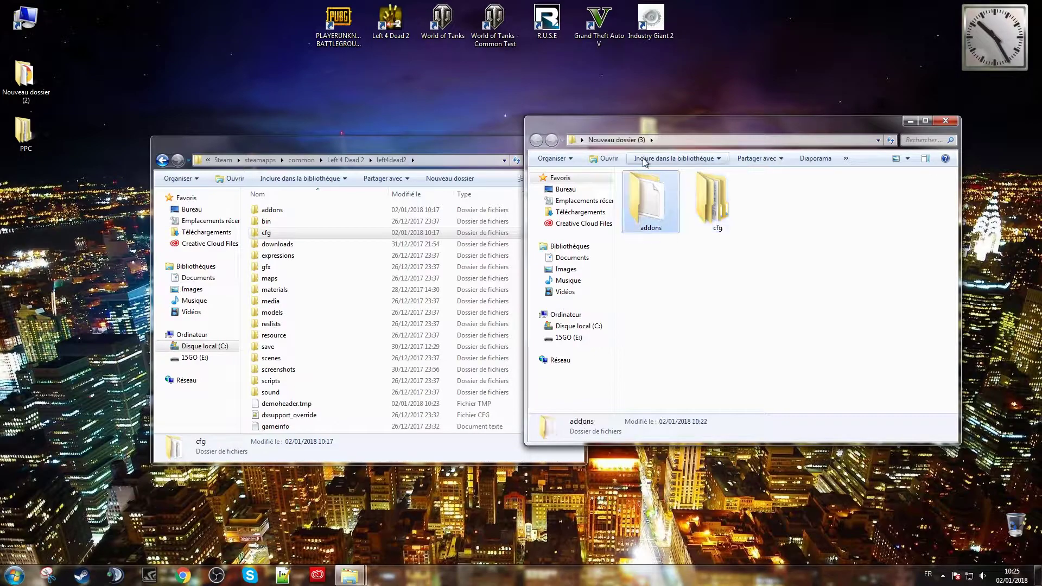
{"action": "left_click_drag", "start_coordinate": [733, 129], "coordinate": [895, 105]}
{"action": "left_click_drag", "start_coordinate": [933, 285], "coordinate": [802, 191]}
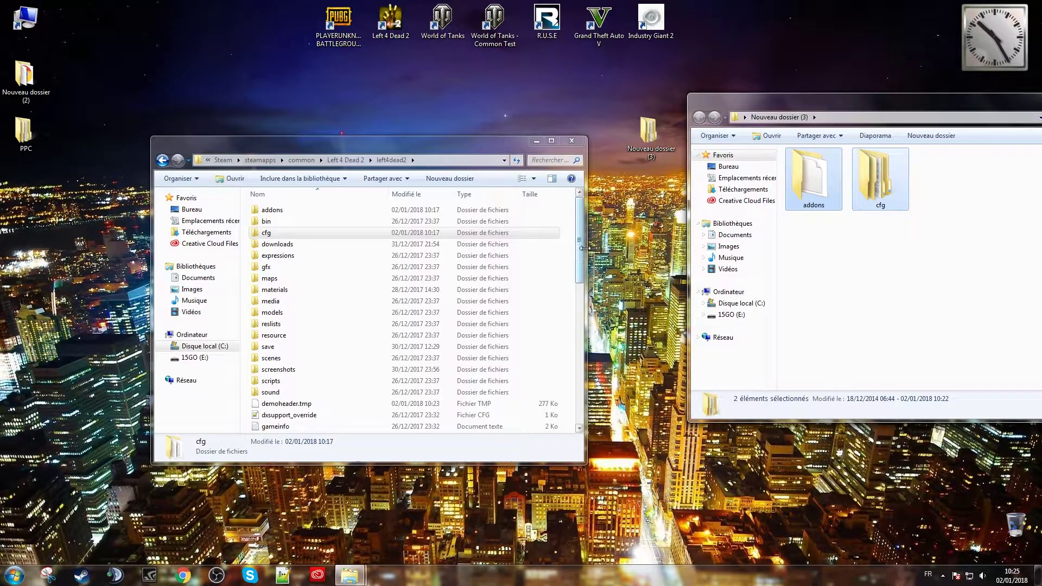
{"action": "left_click_drag", "start_coordinate": [584, 248], "coordinate": [649, 244]}
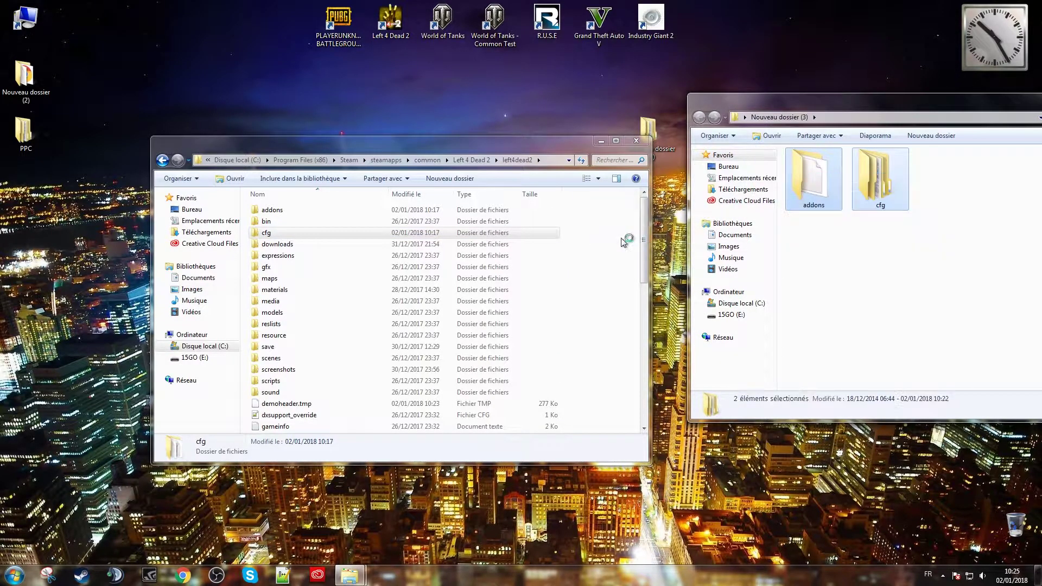
Step: Accept merging addons and cfg, close both windows, and bin Nouveau dossier (3)
{"action": "left_click", "coordinate": [512, 387]}
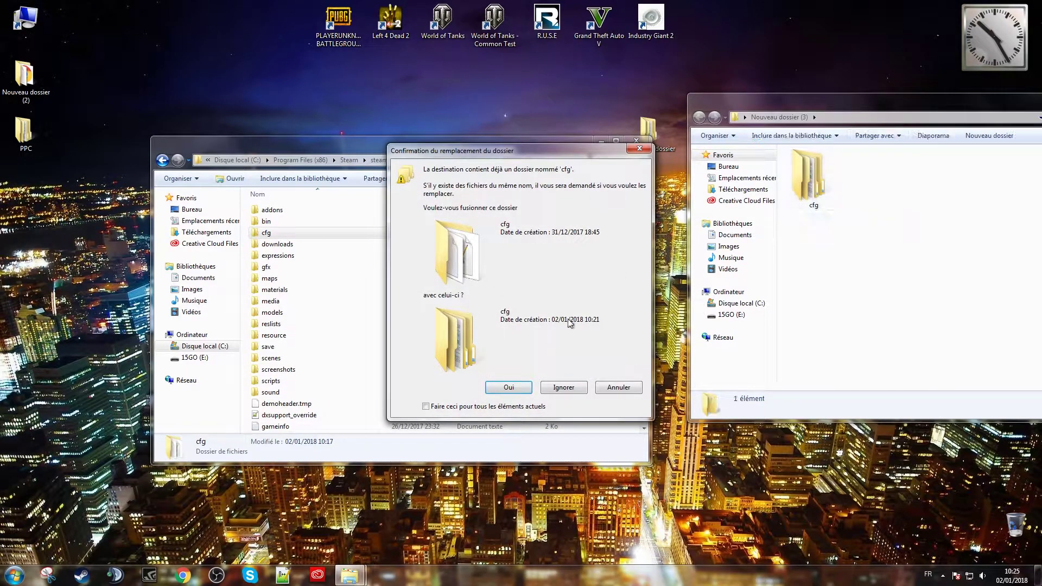
{"action": "left_click", "coordinate": [510, 387]}
{"action": "left_click_drag", "start_coordinate": [845, 110], "coordinate": [404, 130]}
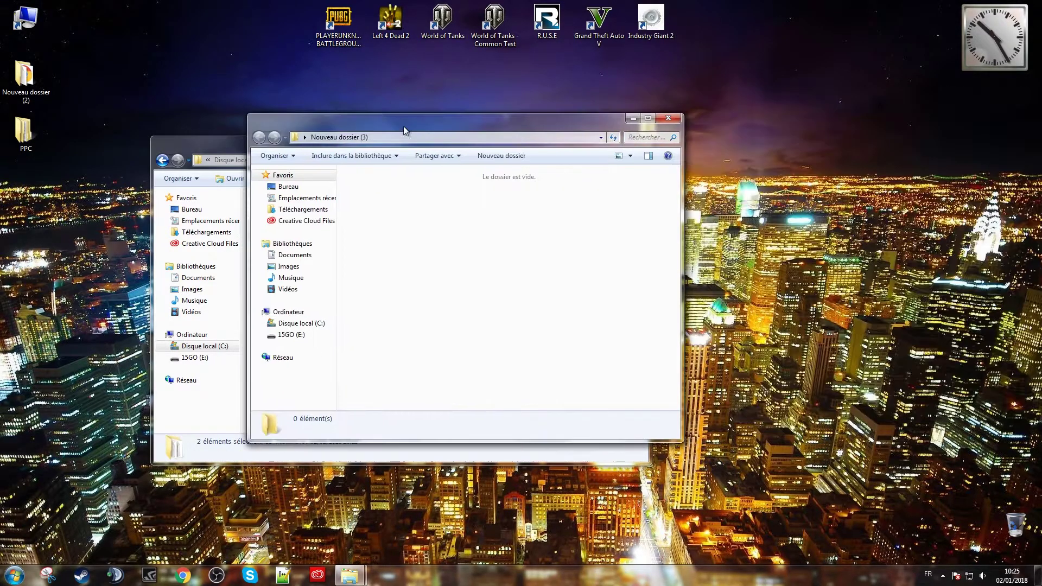
{"action": "left_click", "coordinate": [673, 118]}
{"action": "left_click", "coordinate": [636, 142]}
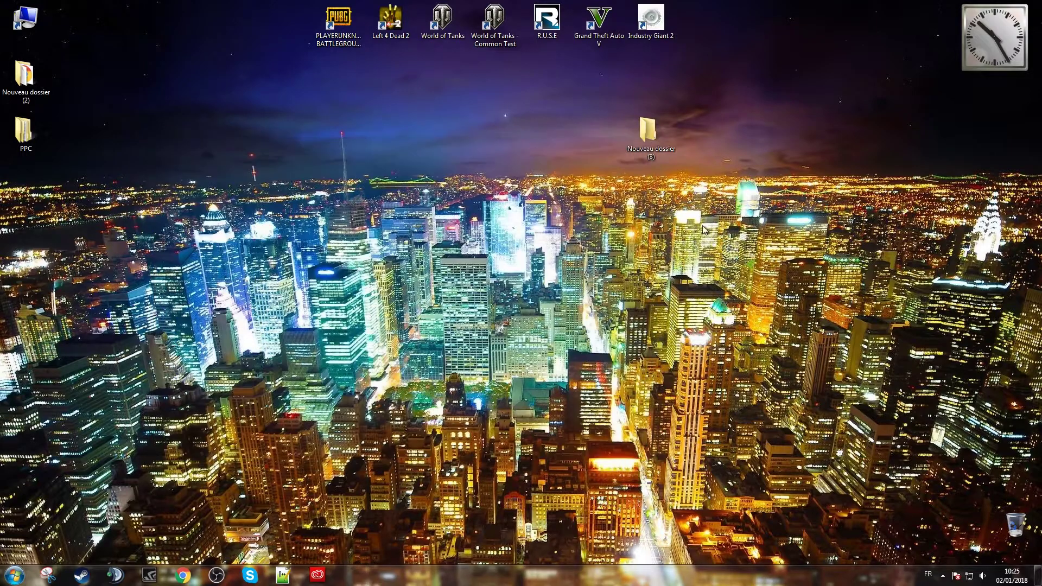
{"action": "left_click_drag", "start_coordinate": [669, 170], "coordinate": [1008, 526]}
Step: Empty the Recycle Bin, then launch Left 4 Dead 2 from its desktop shortcut
{"action": "right_click", "coordinate": [1016, 528]}
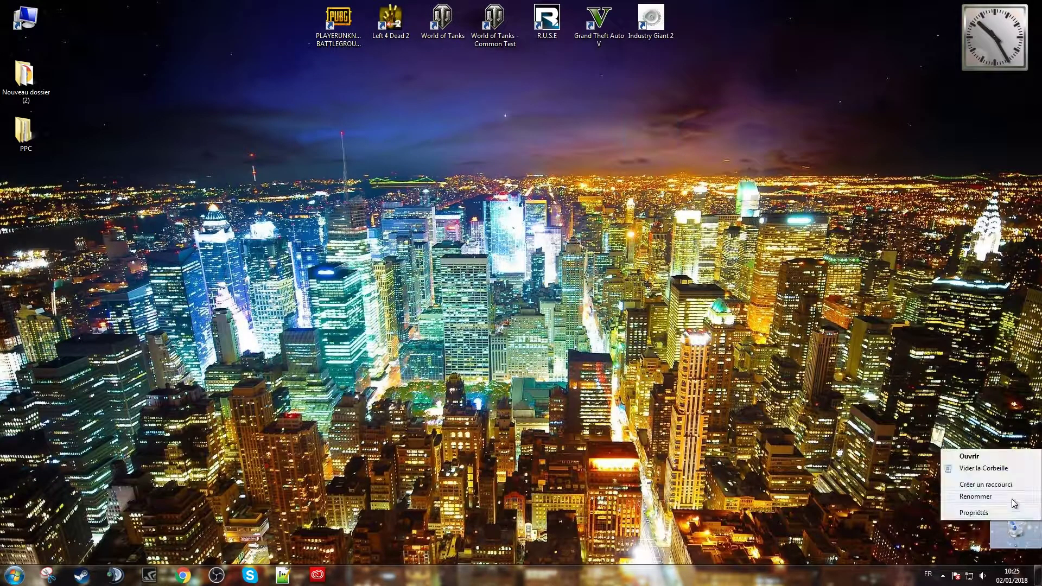
{"action": "left_click", "coordinate": [969, 473]}
{"action": "left_click", "coordinate": [575, 331]}
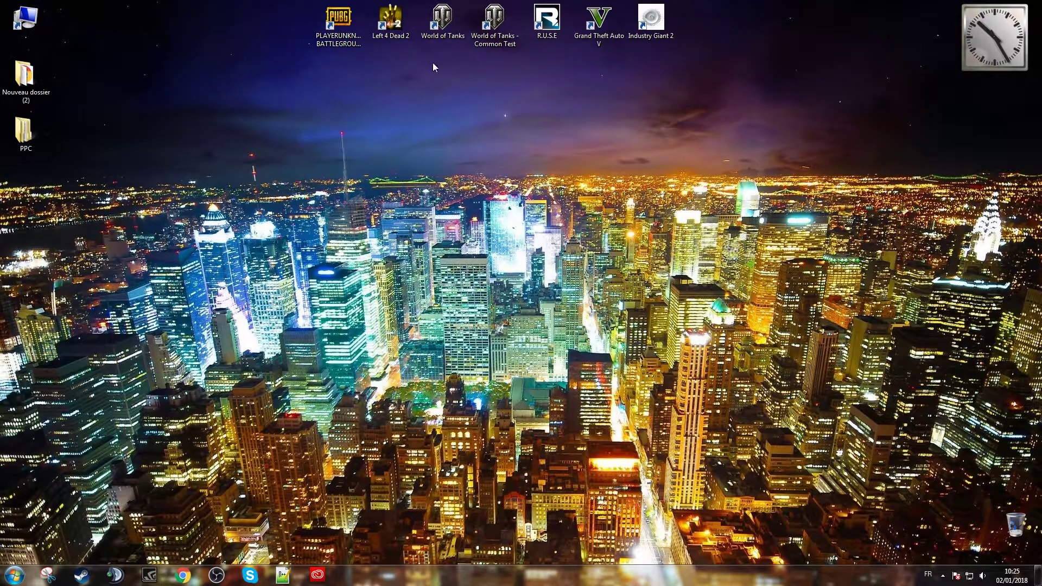
{"action": "double_click", "coordinate": [409, 27]}
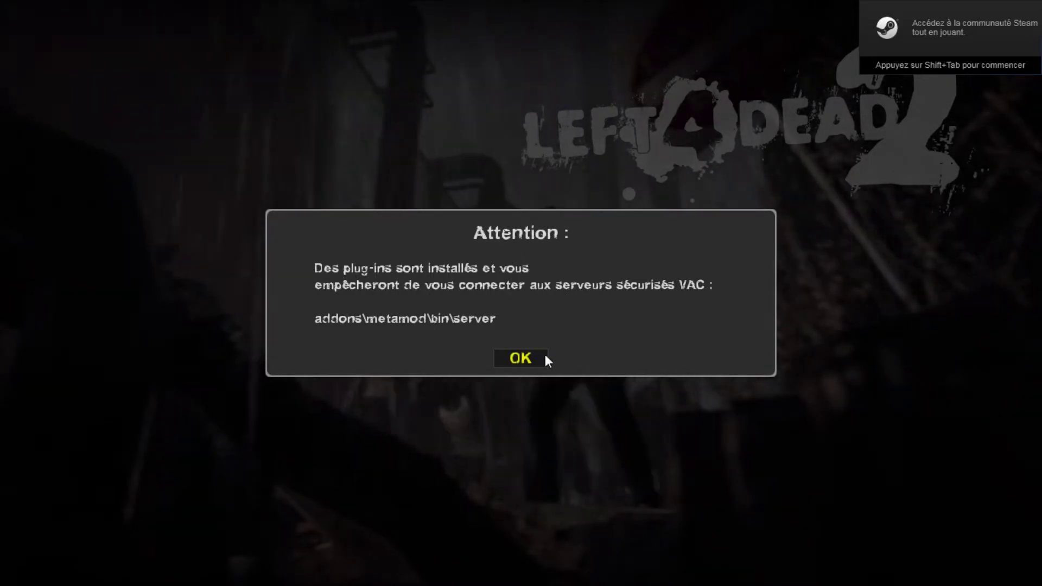
Step: Dismiss the plug-in warning and start a Survie game with friends
{"action": "left_click", "coordinate": [526, 357]}
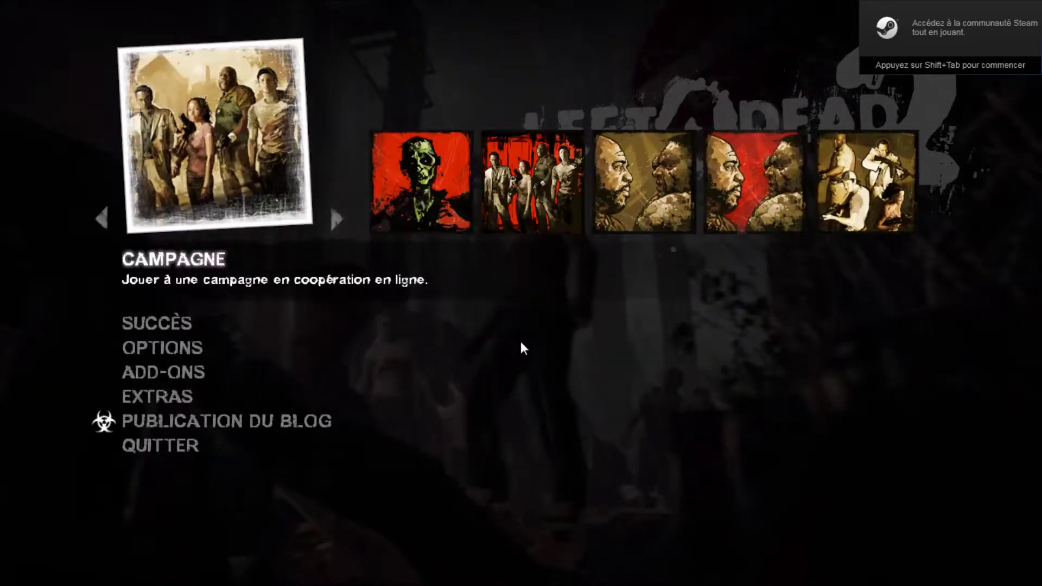
{"action": "left_click", "coordinate": [907, 216]}
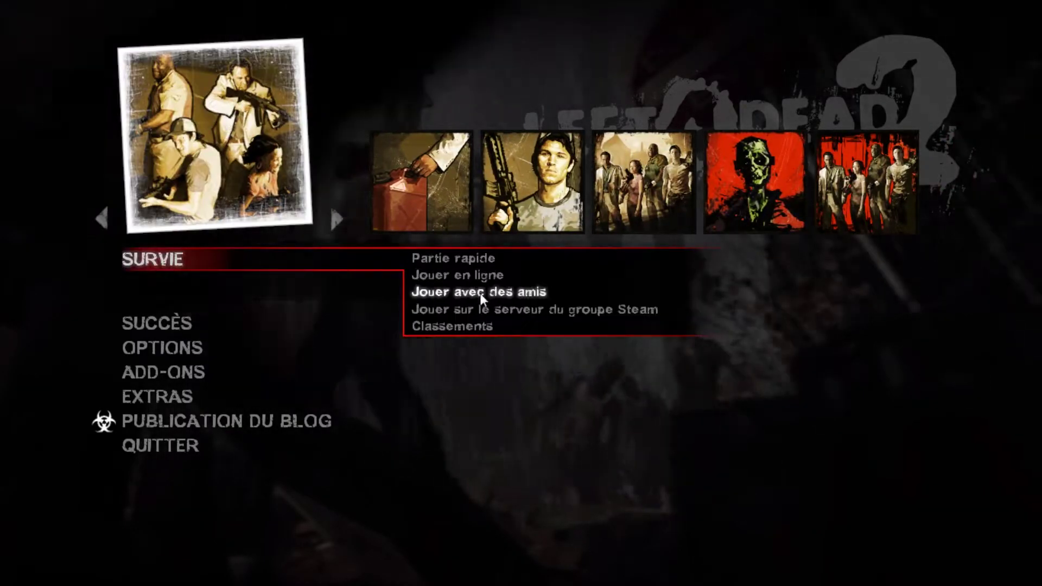
{"action": "left_click", "coordinate": [482, 275]}
Step: Set the survival campaign to La Paroisse and the server type to Serveur local
{"action": "left_click", "coordinate": [365, 538]}
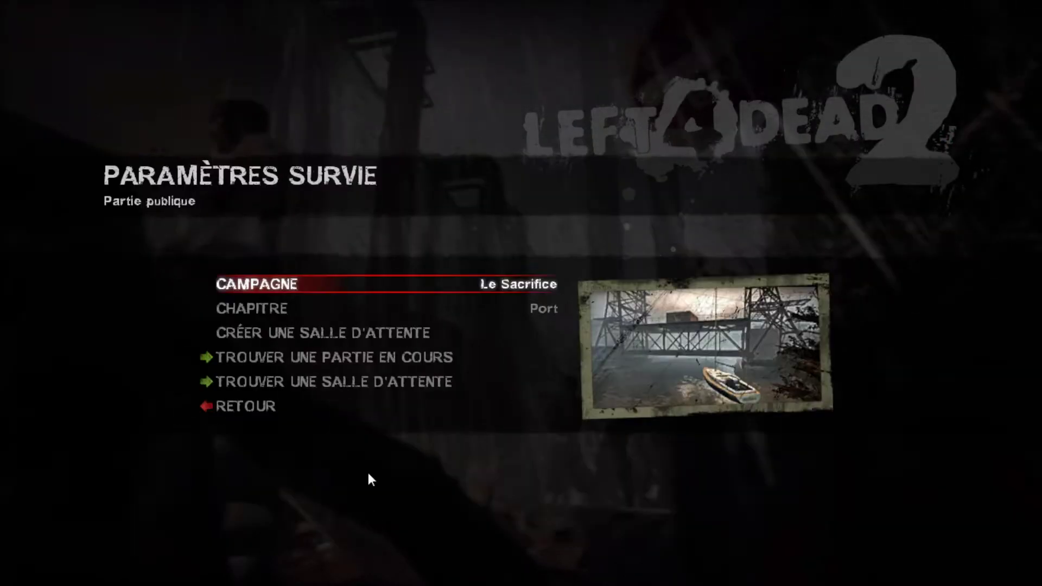
{"action": "left_click", "coordinate": [343, 328]}
{"action": "left_click", "coordinate": [342, 284]}
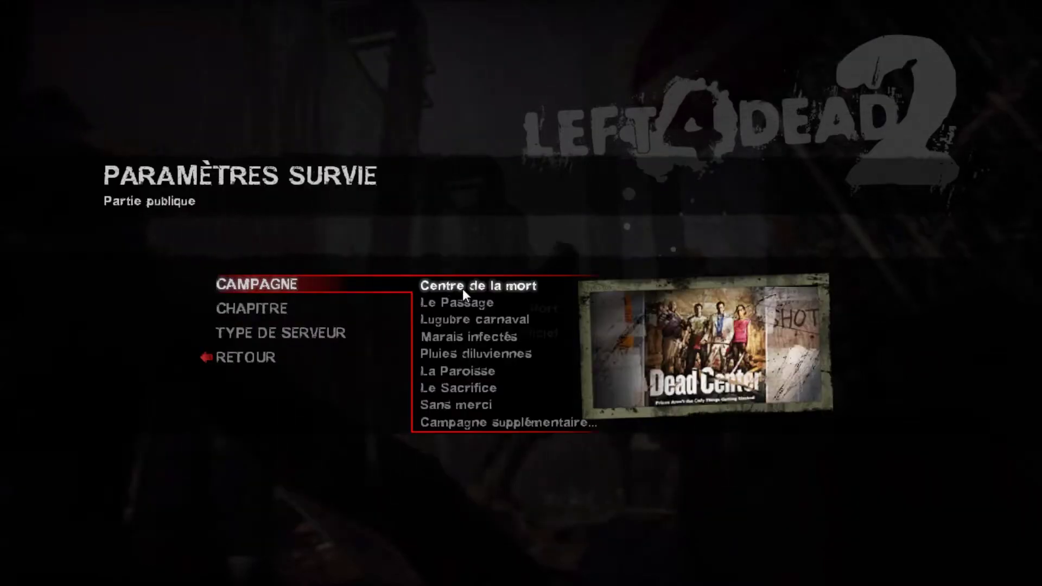
{"action": "left_click", "coordinate": [489, 371]}
{"action": "left_click", "coordinate": [516, 336]}
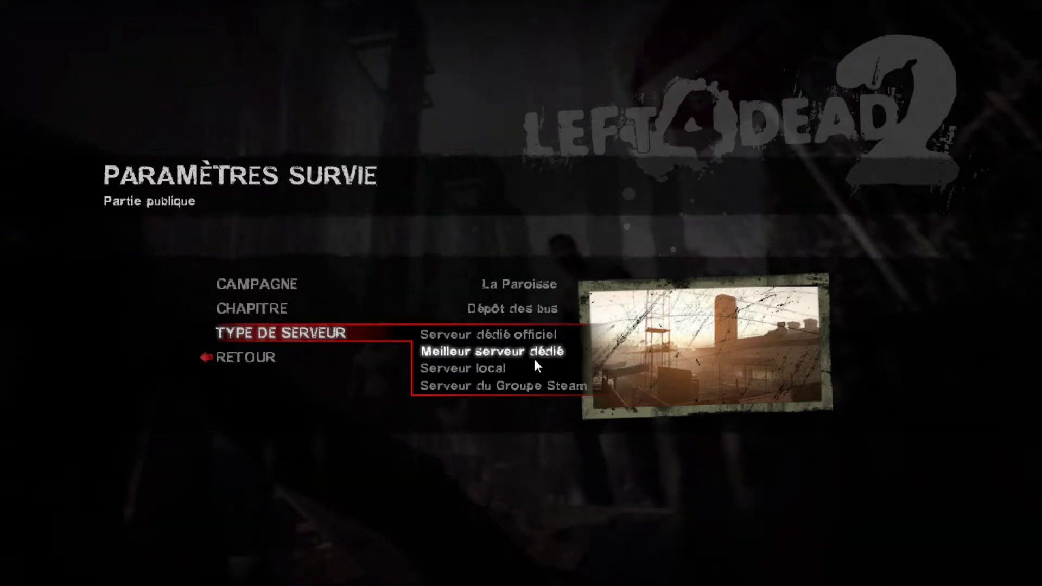
{"action": "left_click", "coordinate": [479, 371]}
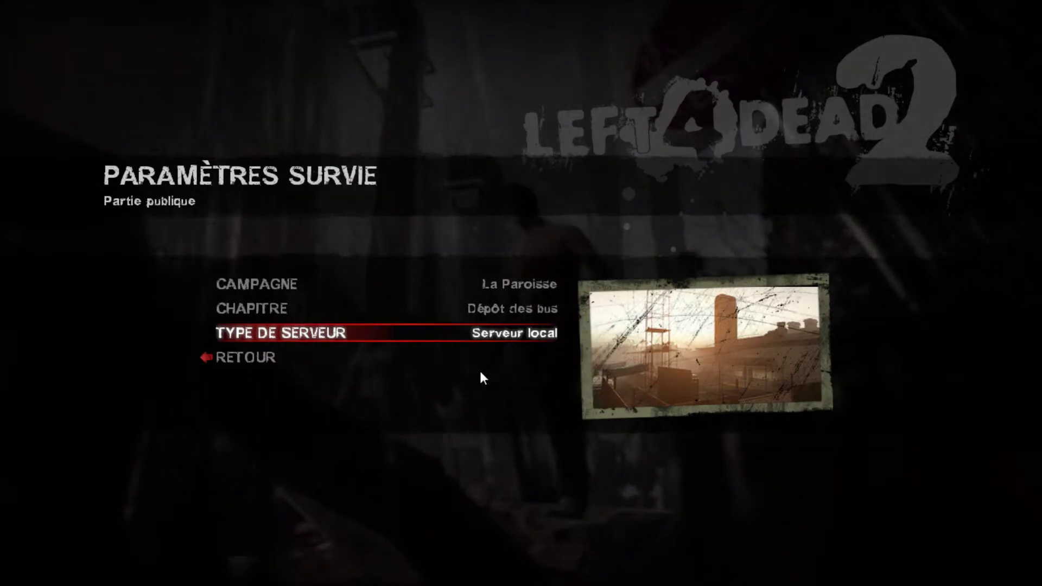
Step: Create the survival lobby and pick Nick as the character
{"action": "left_click", "coordinate": [303, 356]}
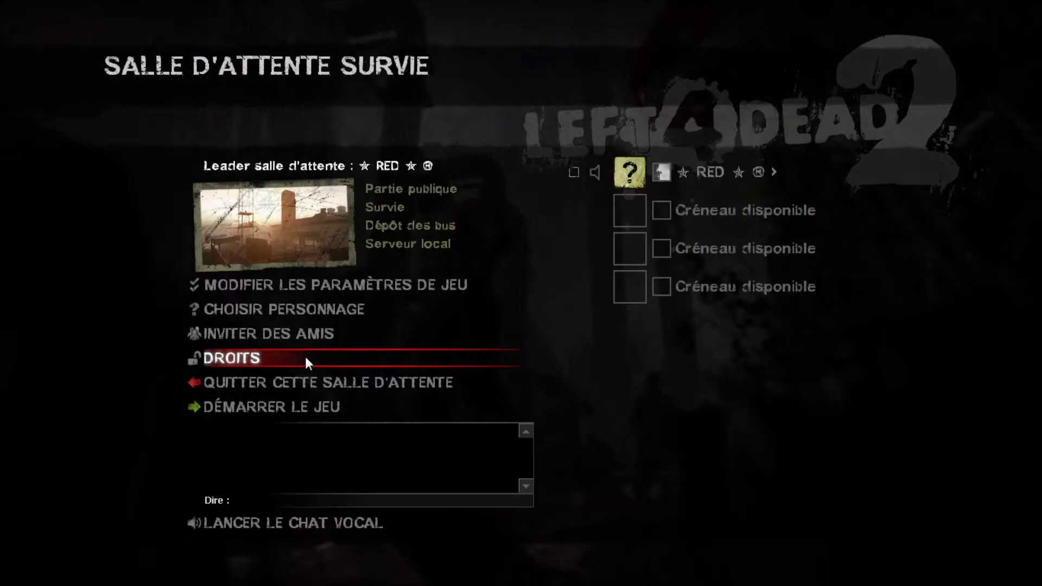
{"action": "left_click", "coordinate": [377, 309]}
{"action": "left_click", "coordinate": [658, 309]}
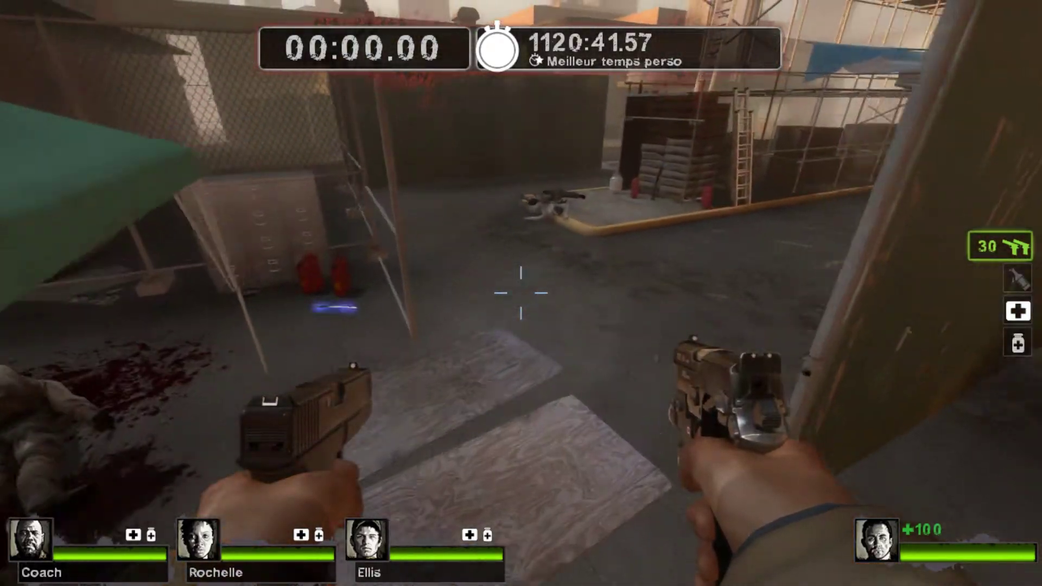
Step: Walk out of the fenced area and down the street toward the garage door
{"action": "key", "text": "w"}
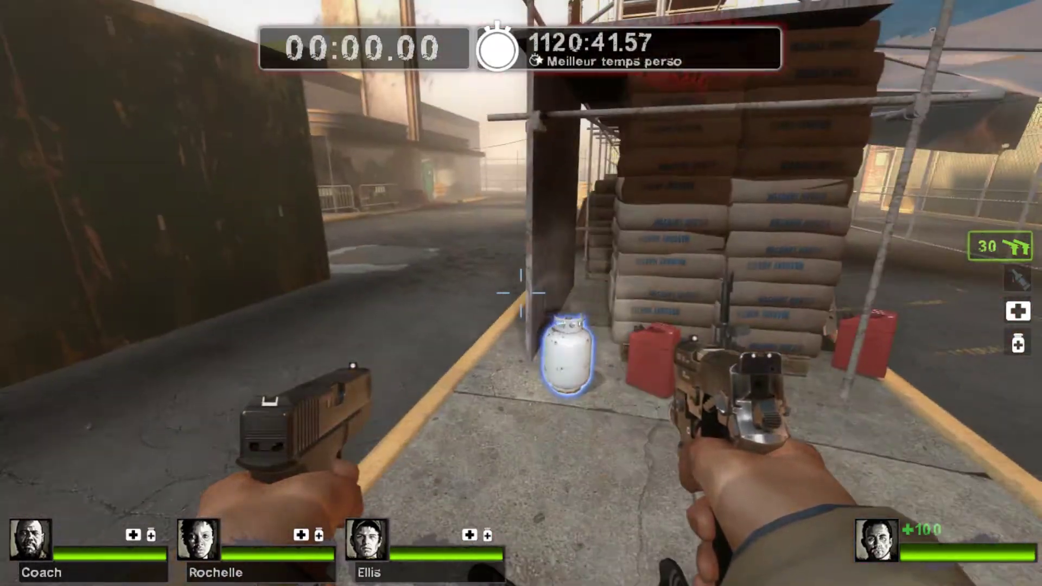
{"action": "key", "text": "w"}
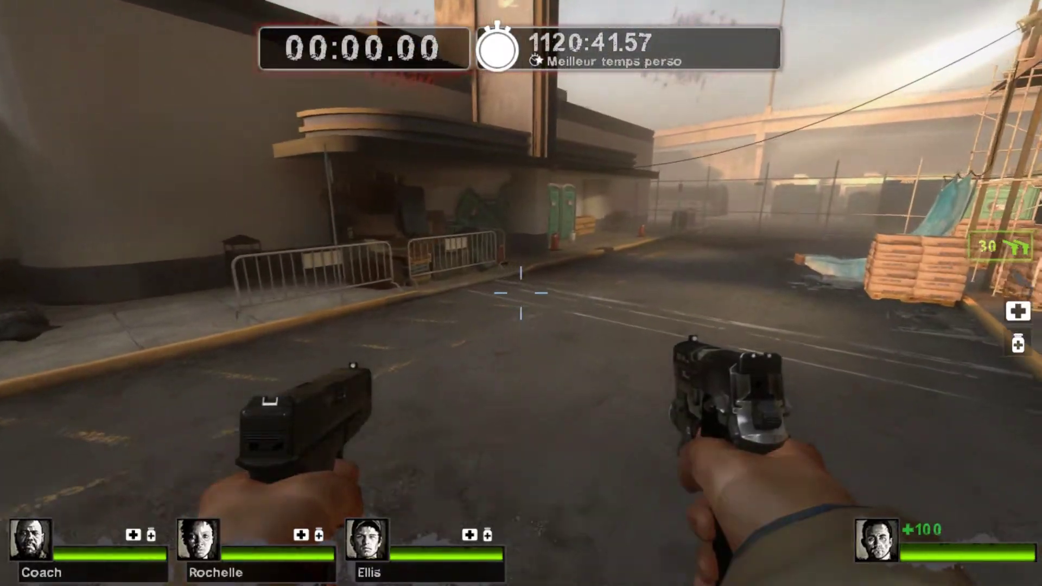
{"action": "key", "text": "w"}
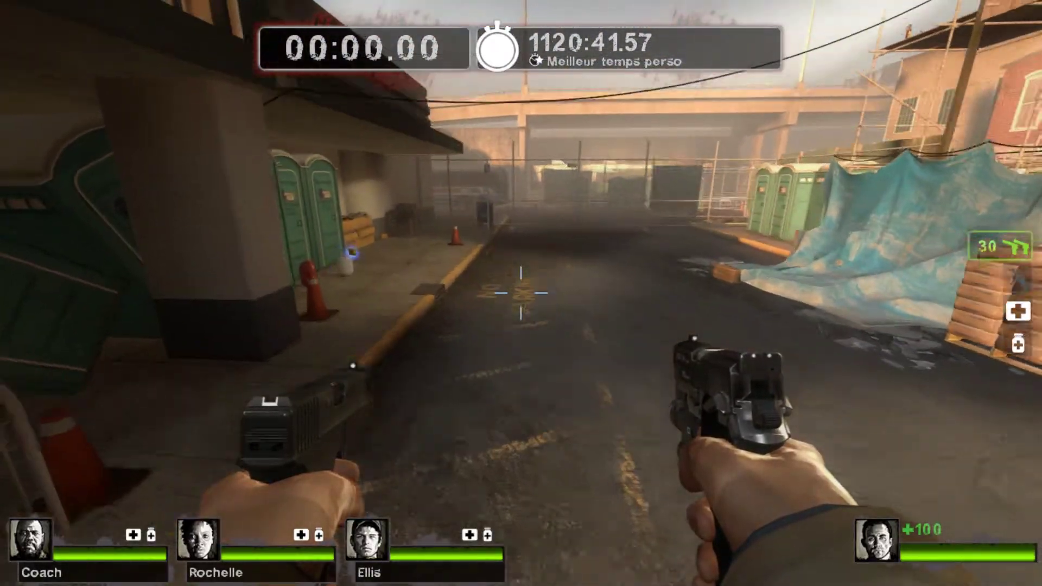
{"action": "key", "text": "w"}
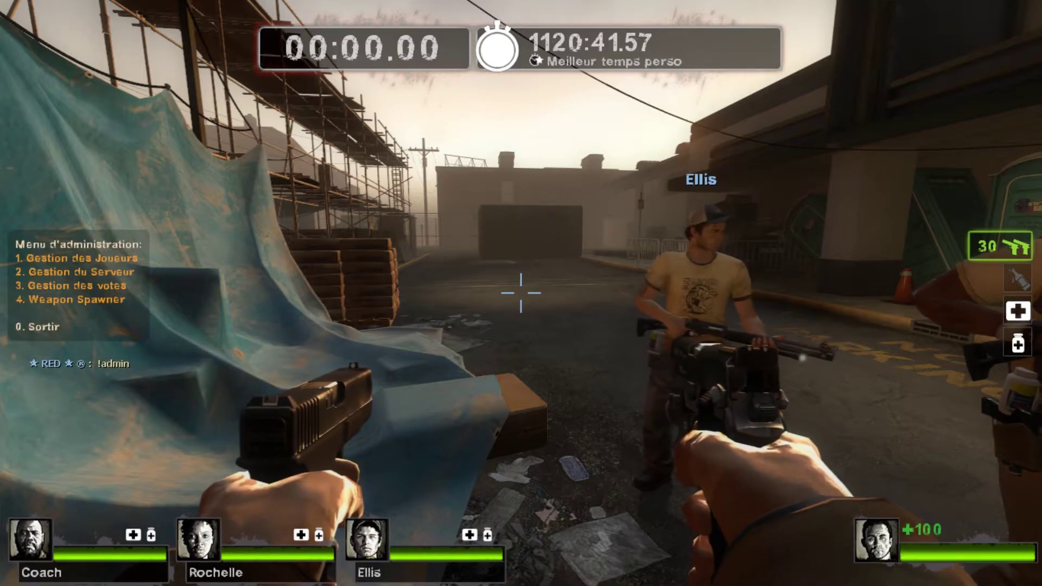
{"action": "key", "text": "w"}
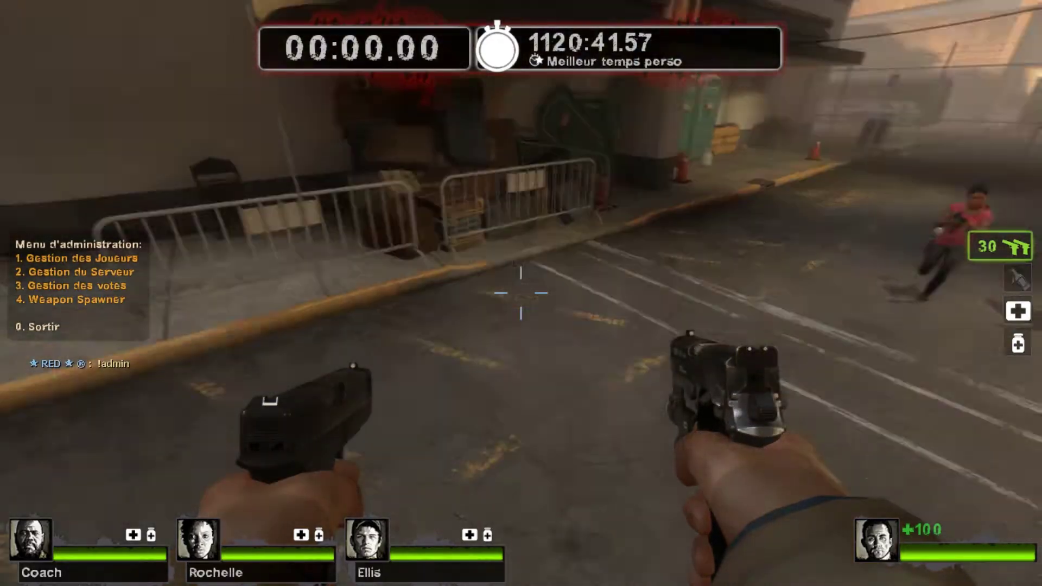
{"action": "key", "text": "w"}
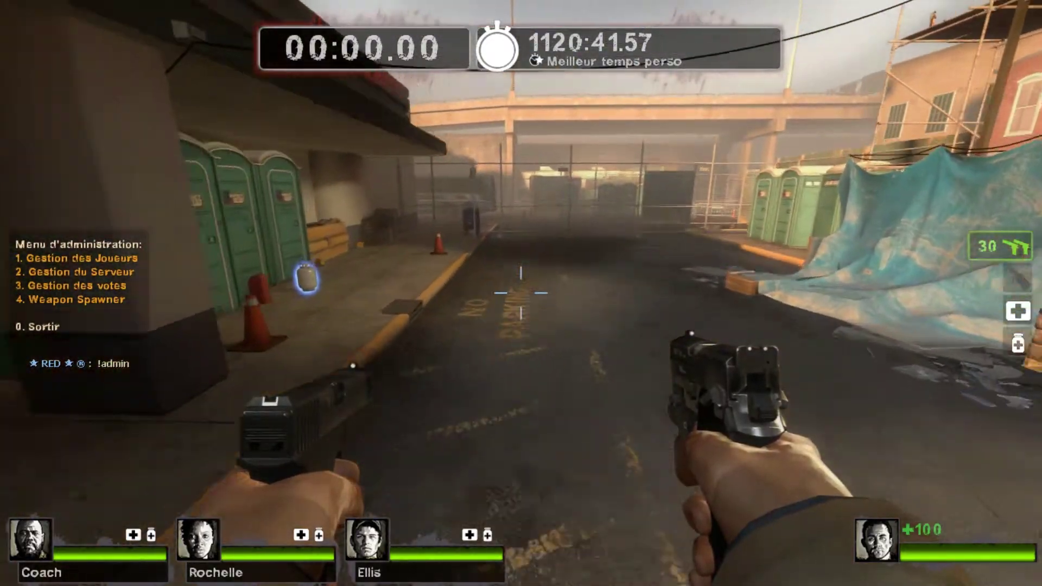
{"action": "key", "text": "w"}
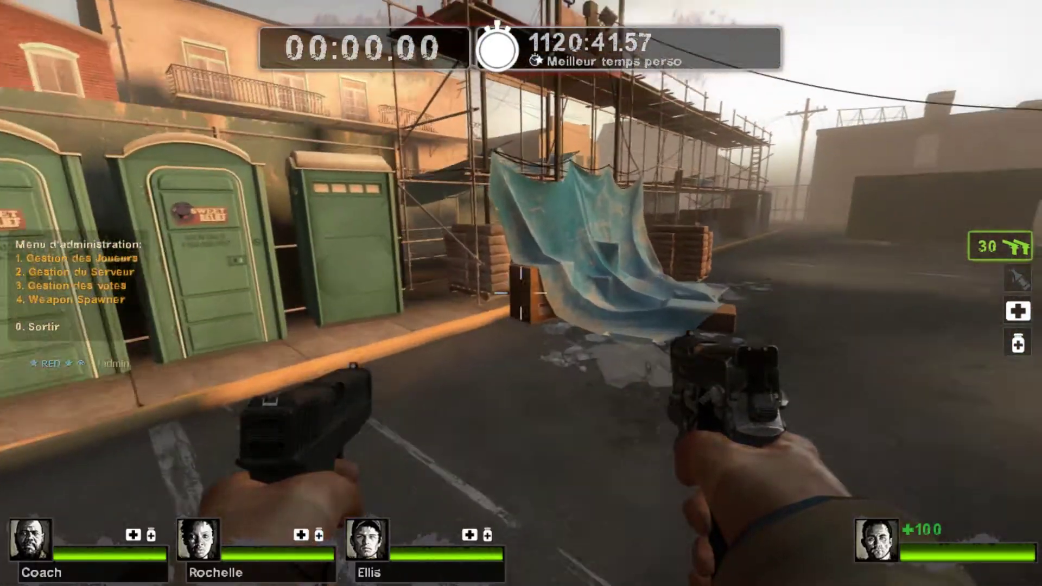
{"action": "key", "text": "w"}
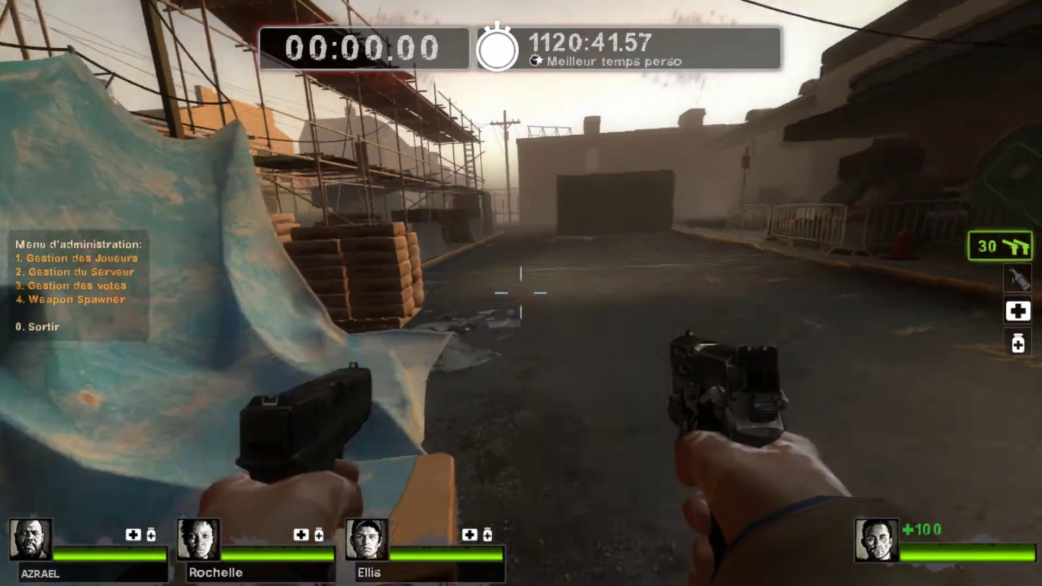
{"action": "key", "text": "w"}
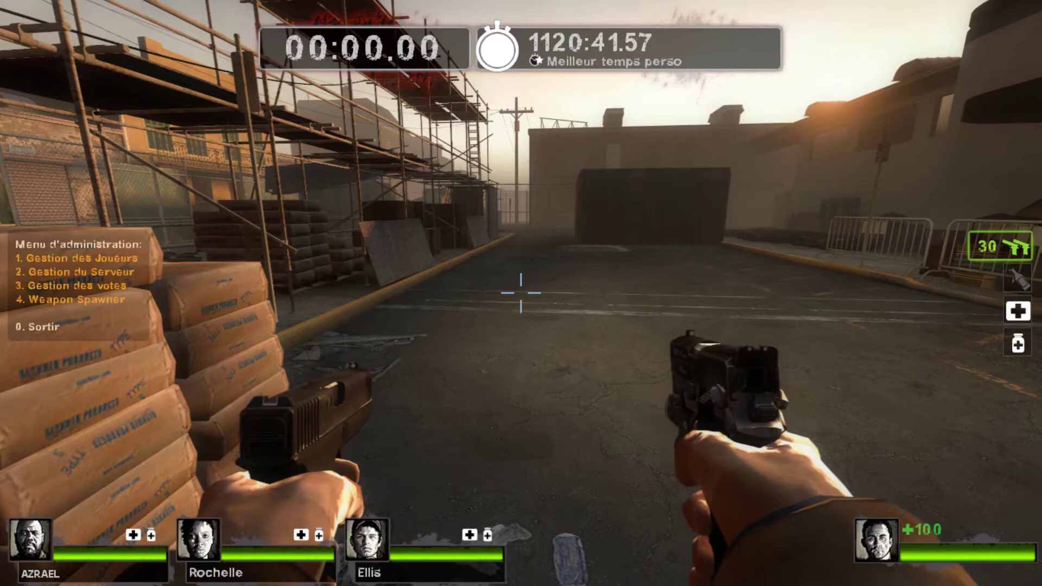
{"action": "key", "text": "w"}
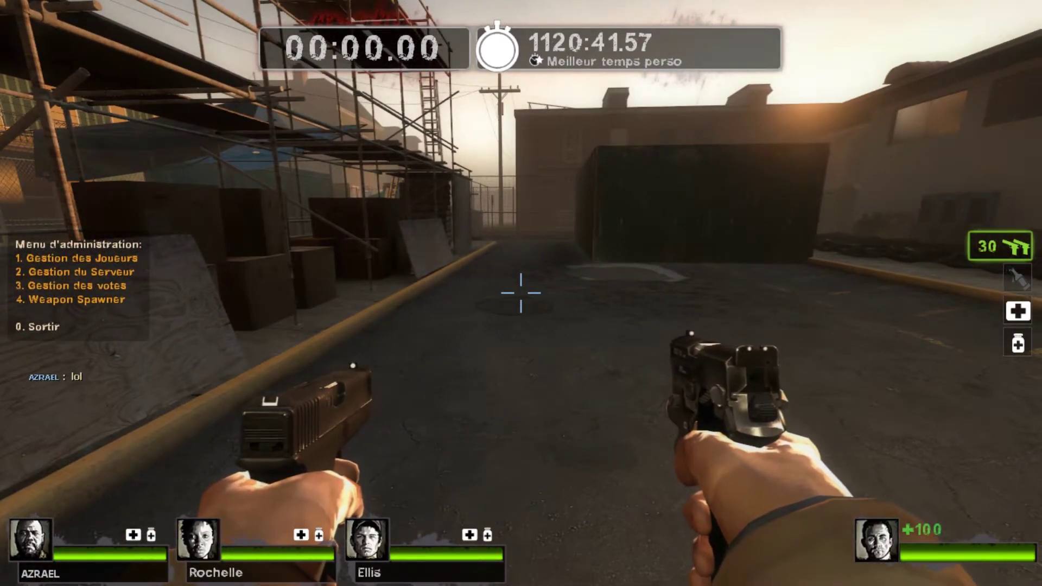
Step: Walk toward the fence, then kill Rochelle and Ellis with the admin menu's kill-player option
{"action": "key", "text": "w"}
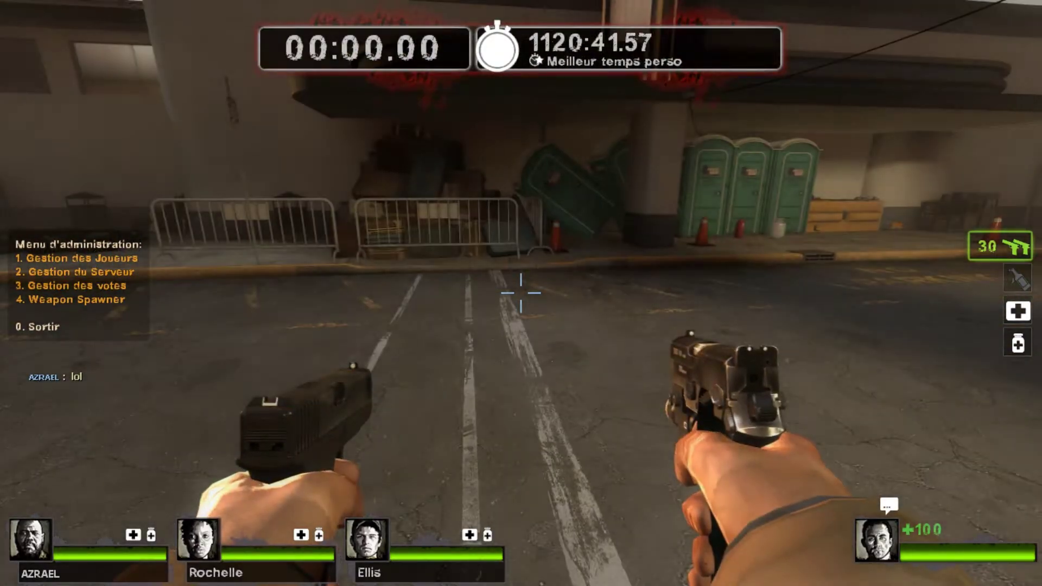
{"action": "key", "text": "w"}
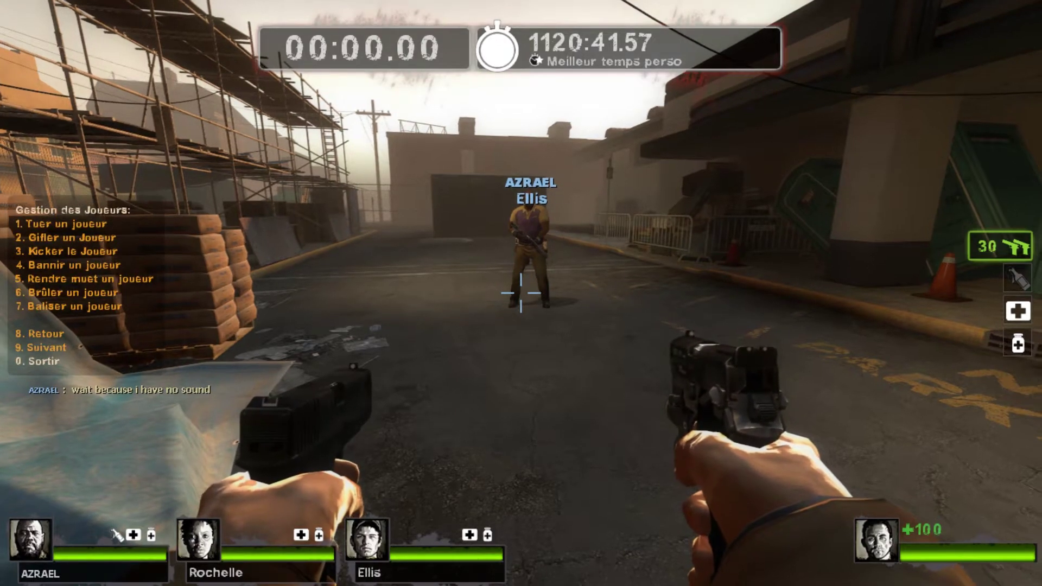
{"action": "key", "text": "1"}
{"action": "key", "text": "2"}
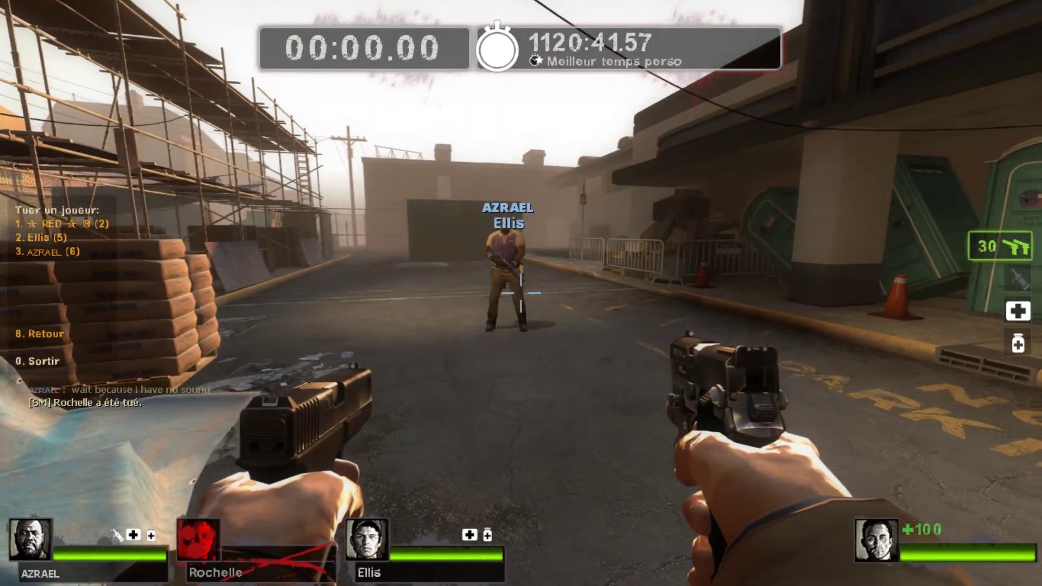
{"action": "key", "text": "2"}
{"action": "key", "text": "1"}
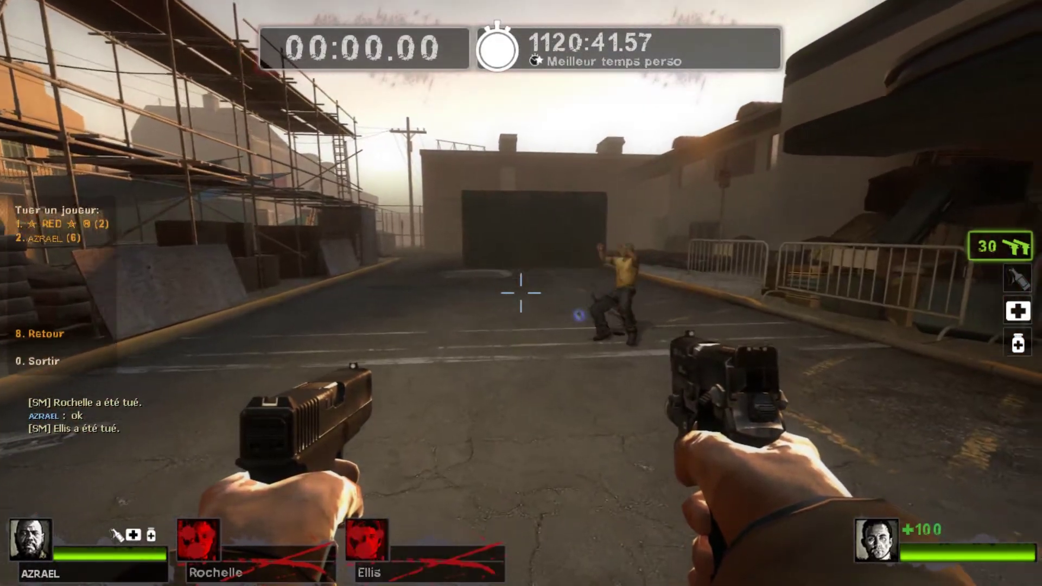
{"action": "key", "text": "8"}
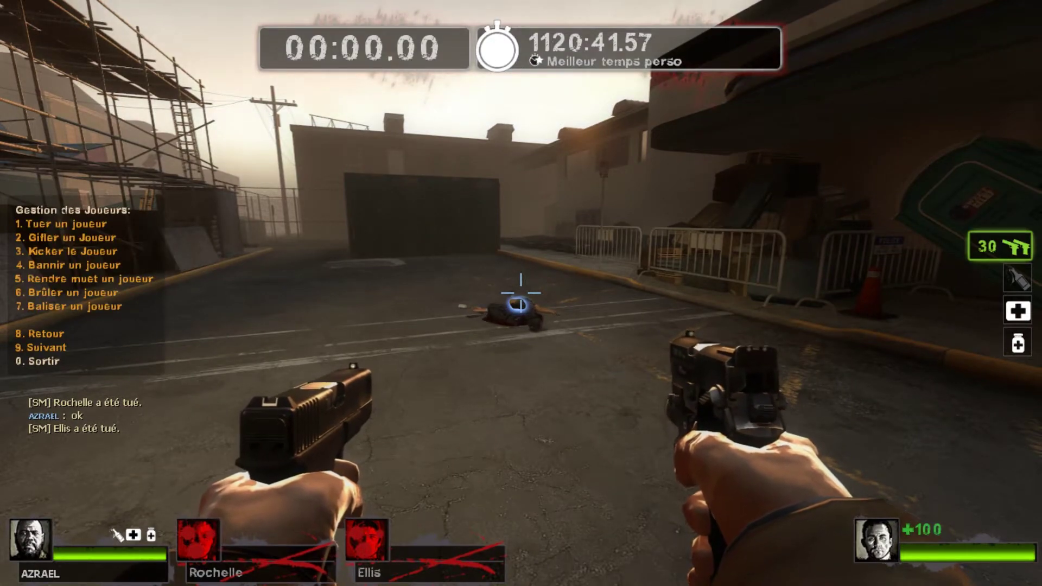
Step: Spawn a defibrillator from Weapon Spawner's Health Related items and ready it
{"action": "key", "text": "8"}
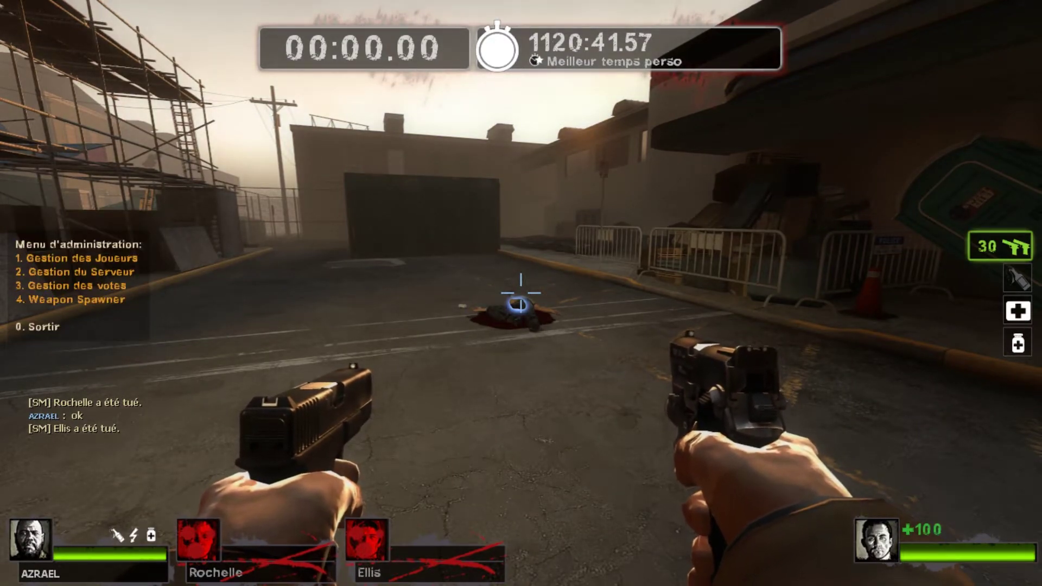
{"action": "key", "text": "4"}
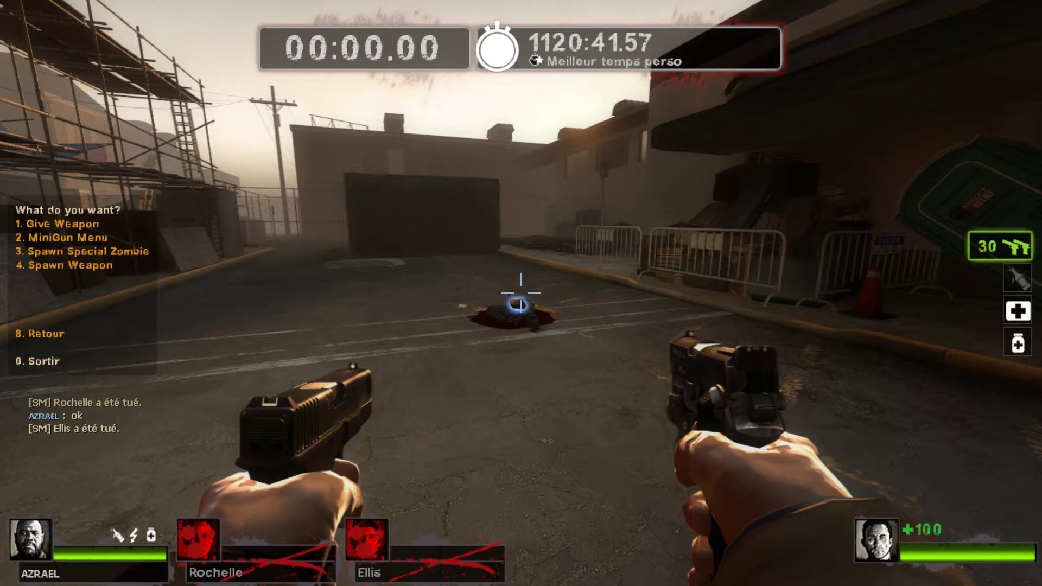
{"action": "key", "text": "1"}
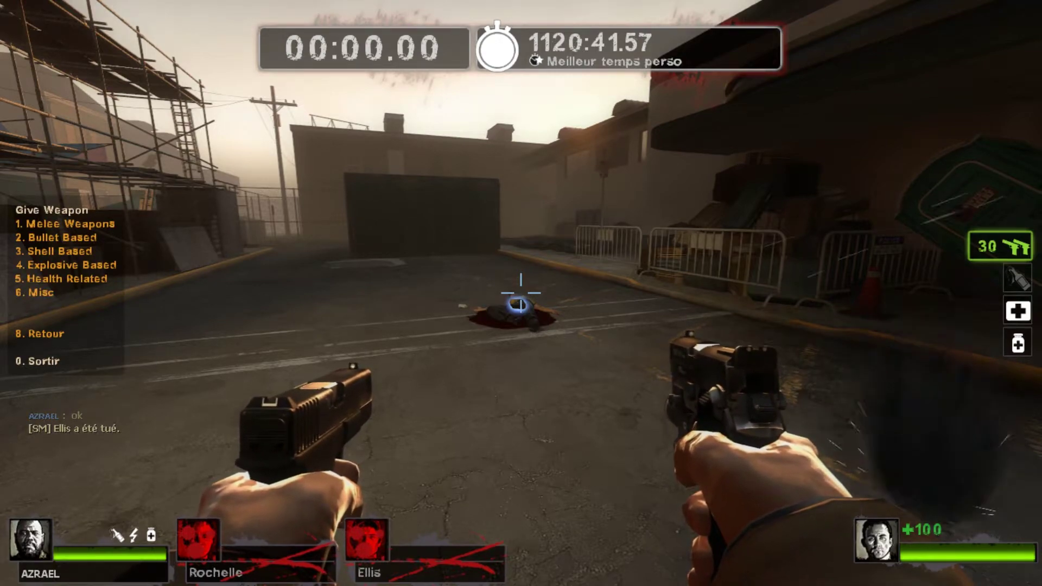
{"action": "key", "text": "5"}
{"action": "key", "text": "1"}
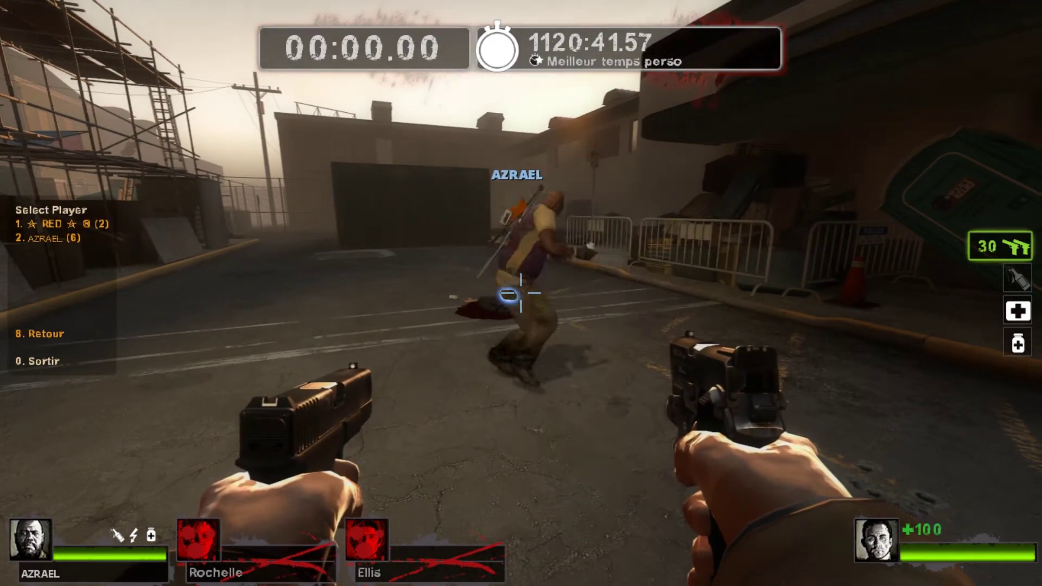
{"action": "key", "text": "4"}
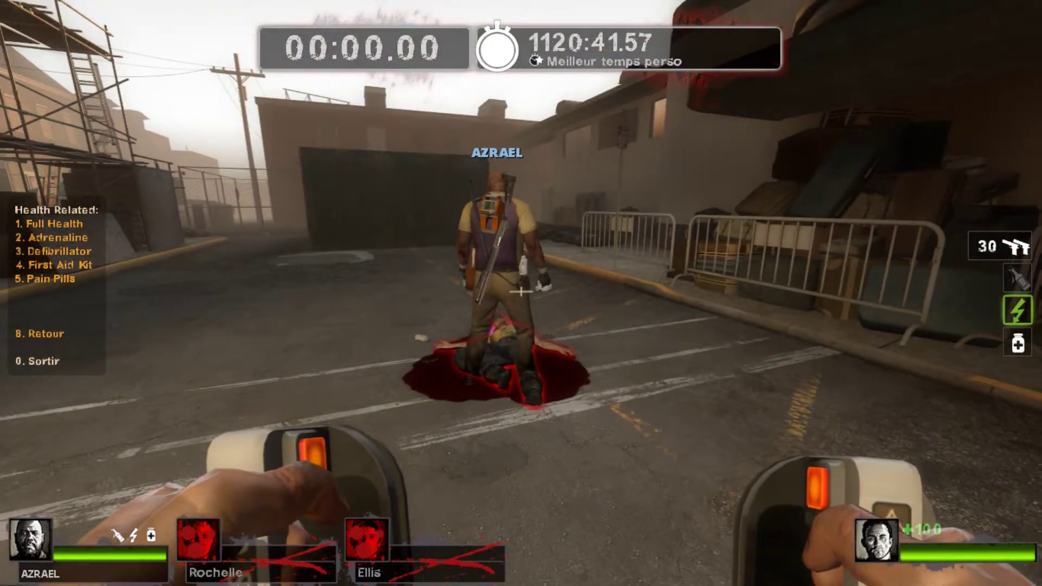
Step: Defibrillate the downed survivors, bringing Rochelle back to life
{"action": "left_click", "coordinate": [522, 292]}
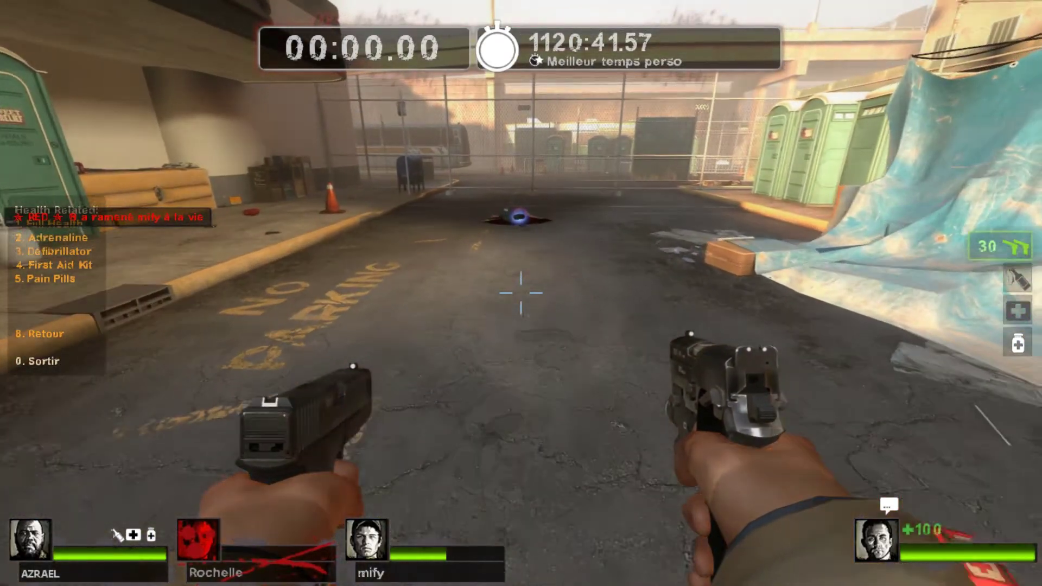
{"action": "key", "text": "w"}
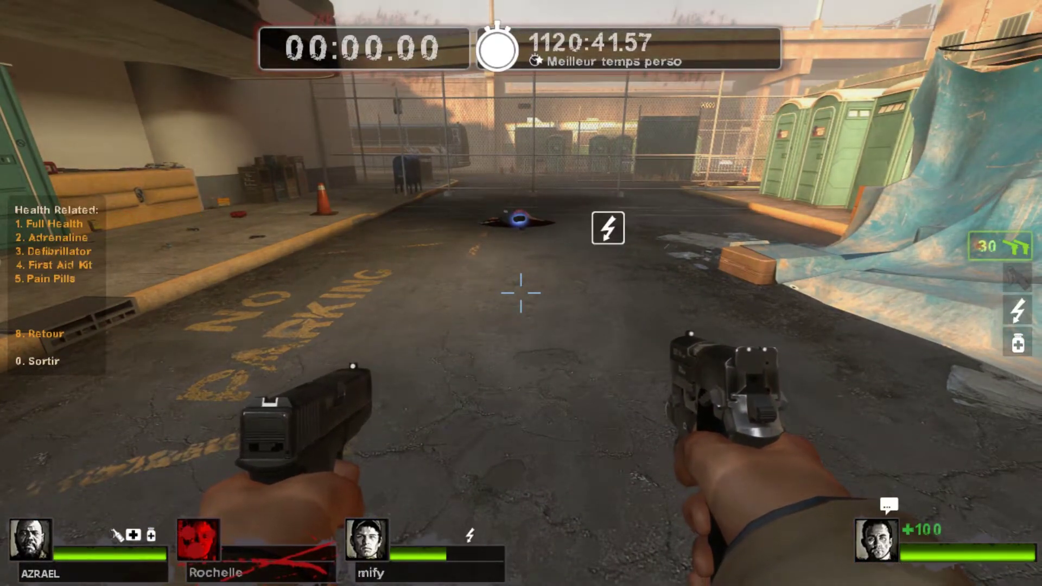
{"action": "key", "text": "4"}
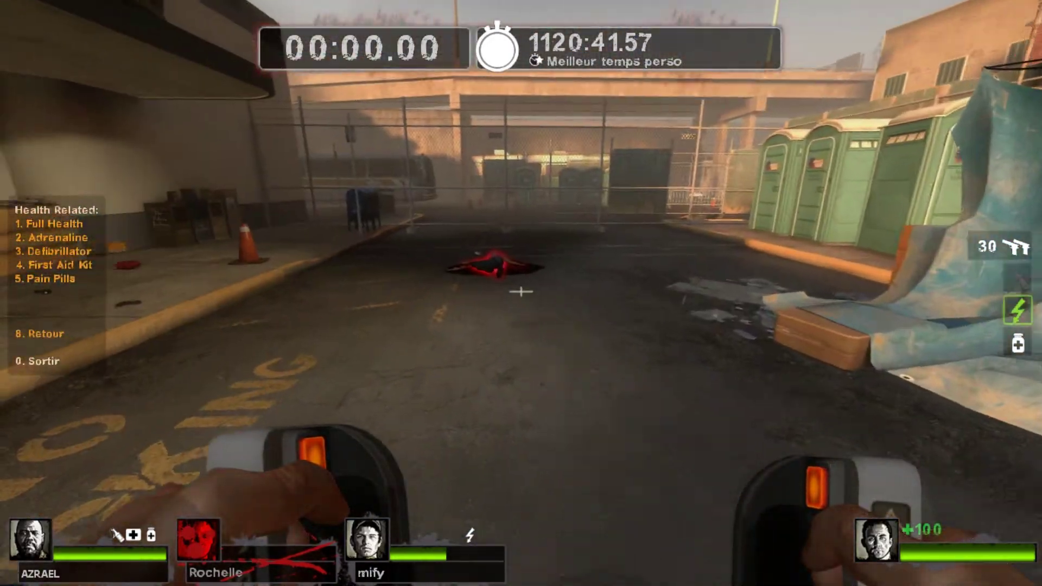
{"action": "key", "text": "w"}
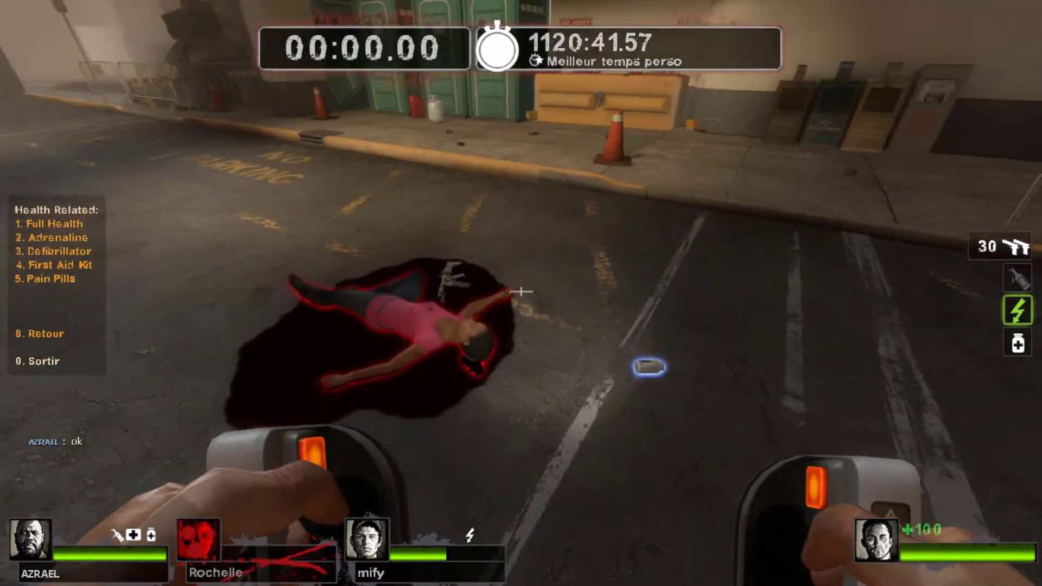
{"action": "left_click", "coordinate": [521, 292]}
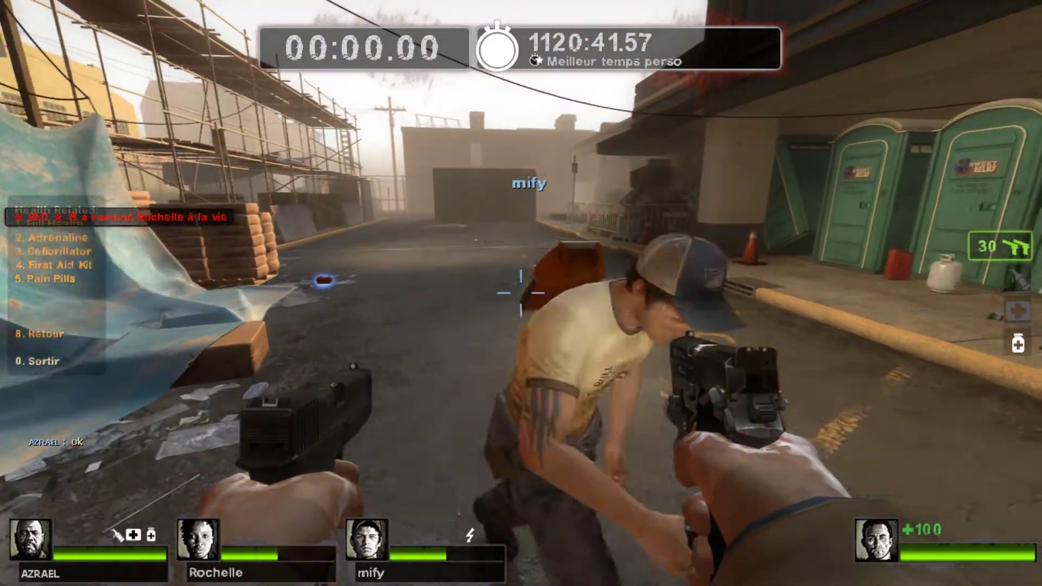
Step: Back out to the admin menu and give yourself a Desert Eagle from Bullet Based Weapons
{"action": "key", "text": "8"}
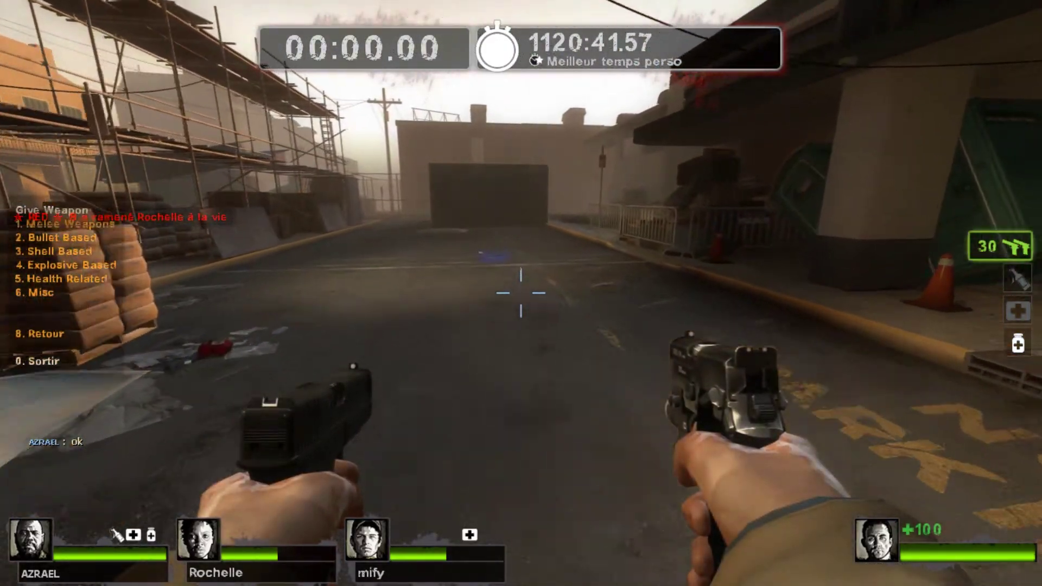
{"action": "key", "text": "8"}
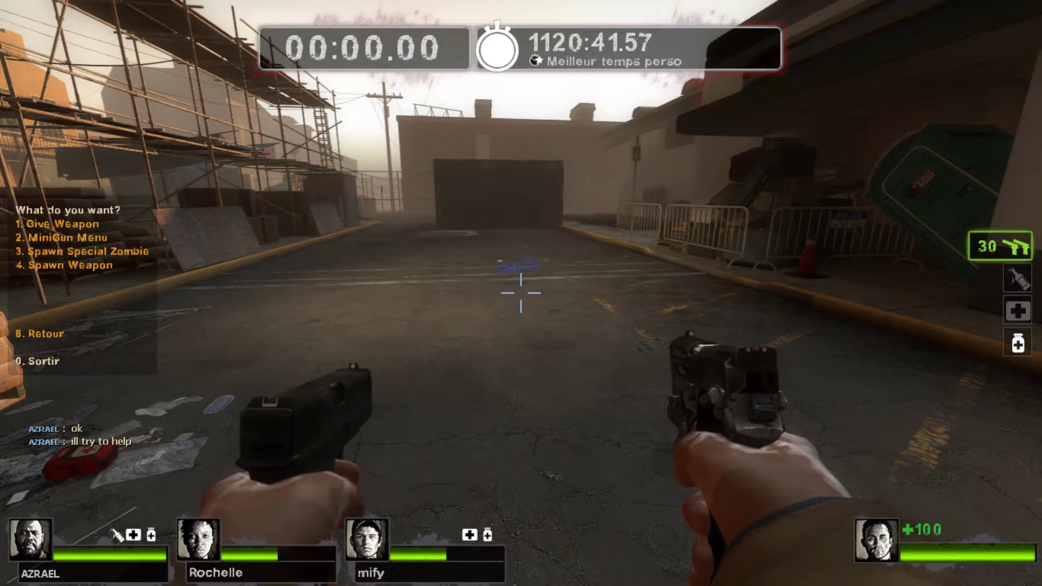
{"action": "key", "text": "1"}
{"action": "key", "text": "2"}
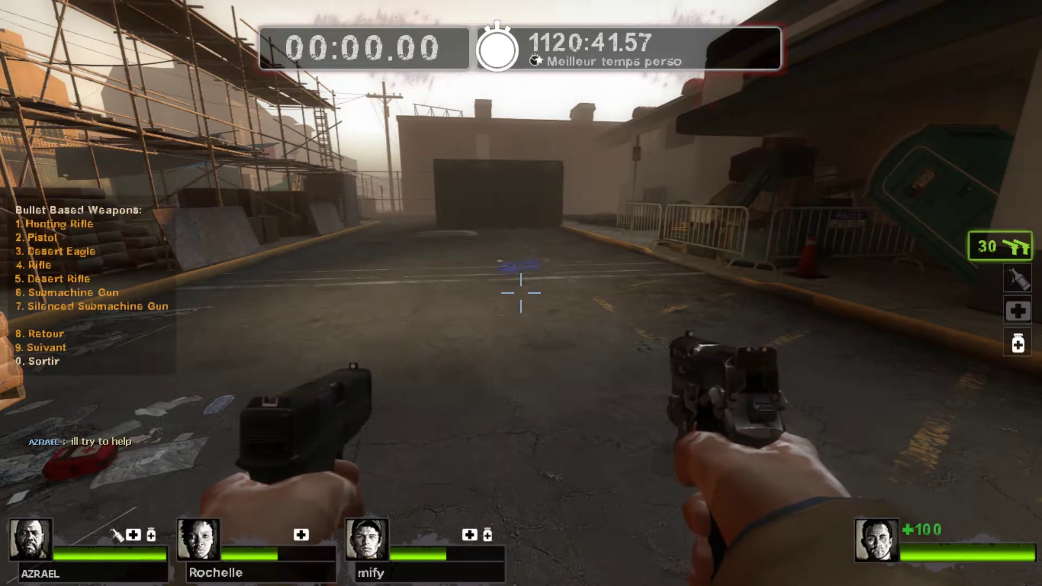
{"action": "key", "text": "3"}
{"action": "key", "text": "3"}
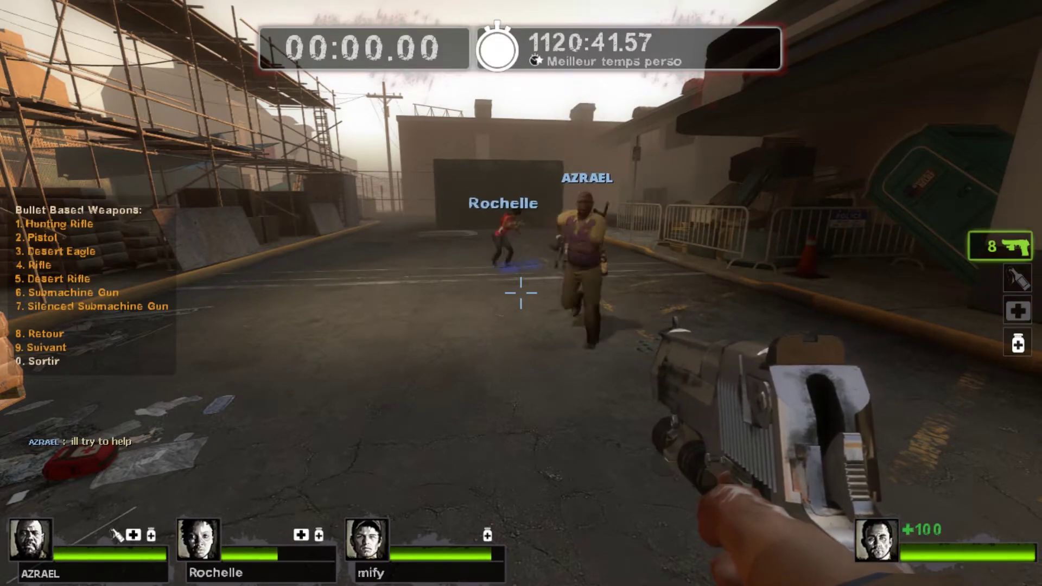
Step: Give yourself the M60 from the next page and fire it, exploding a propane tank
{"action": "key", "text": "9"}
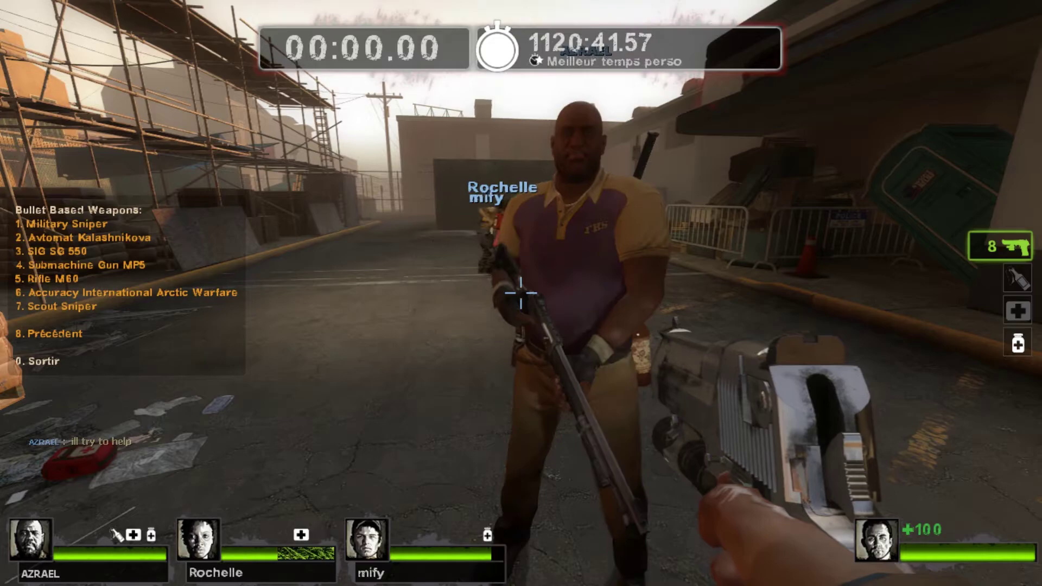
{"action": "key", "text": "5"}
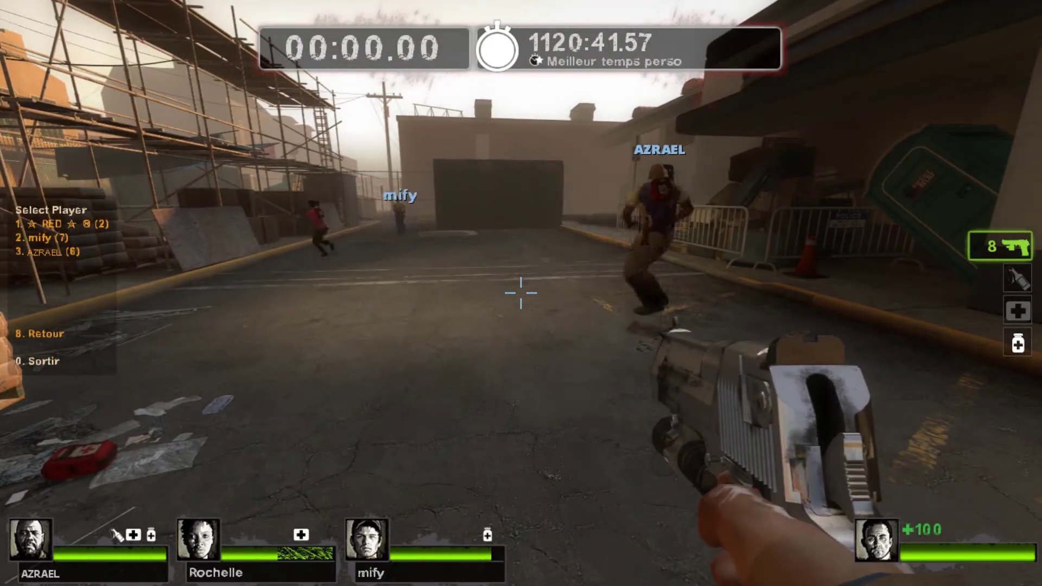
{"action": "key", "text": "1"}
{"action": "left_click", "coordinate": [521, 293]}
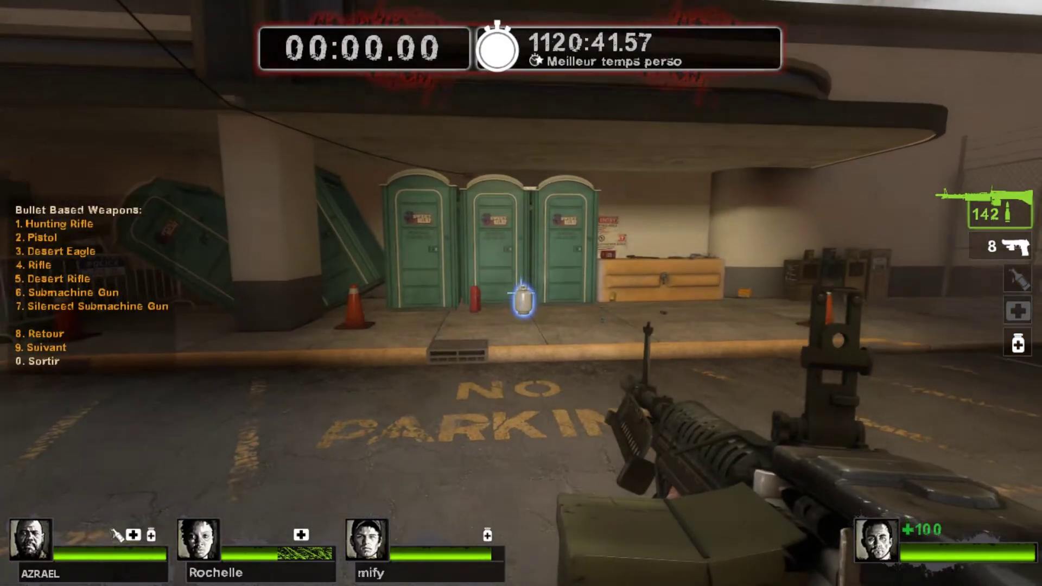
{"action": "left_click", "coordinate": [521, 294]}
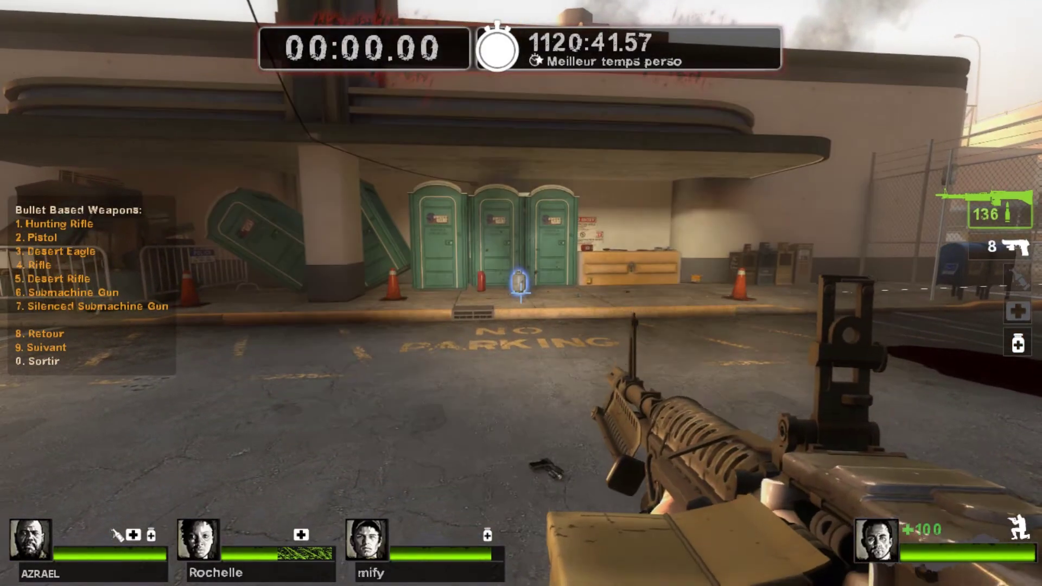
{"action": "left_click", "coordinate": [521, 293]}
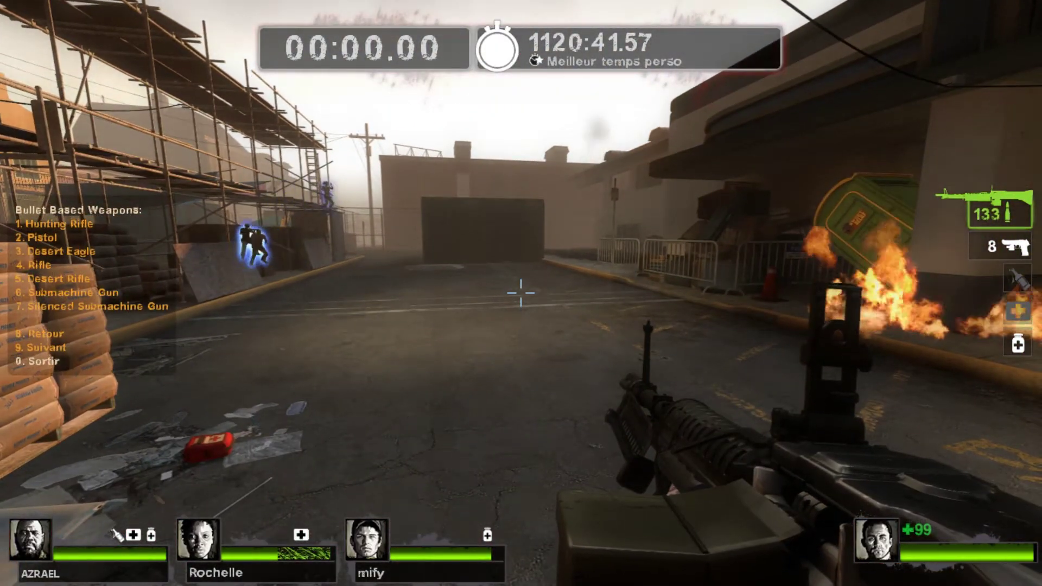
{"action": "key", "text": "w"}
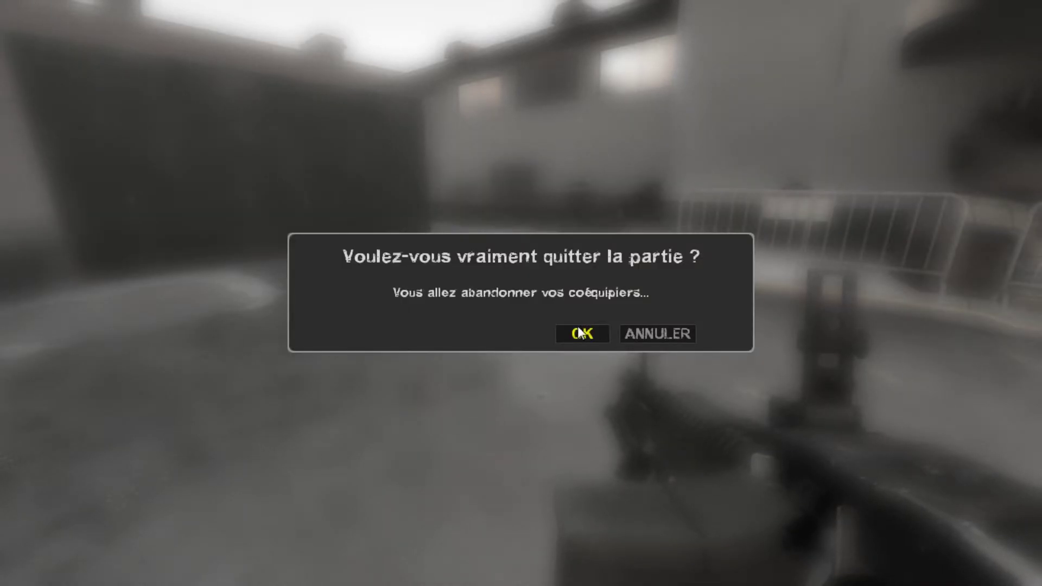
Step: Confirm quitting Left 4 Dead 2 and show its page in the Steam games library
{"action": "left_click", "coordinate": [576, 335]}
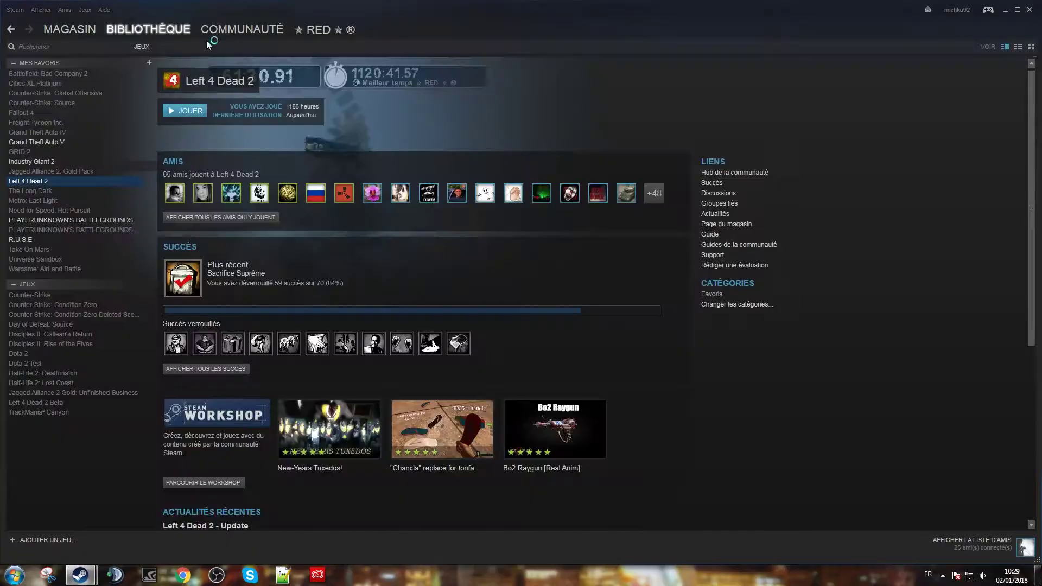
{"action": "left_click", "coordinate": [207, 37]}
{"action": "left_click", "coordinate": [94, 14]}
{"action": "left_click", "coordinate": [94, 17]}
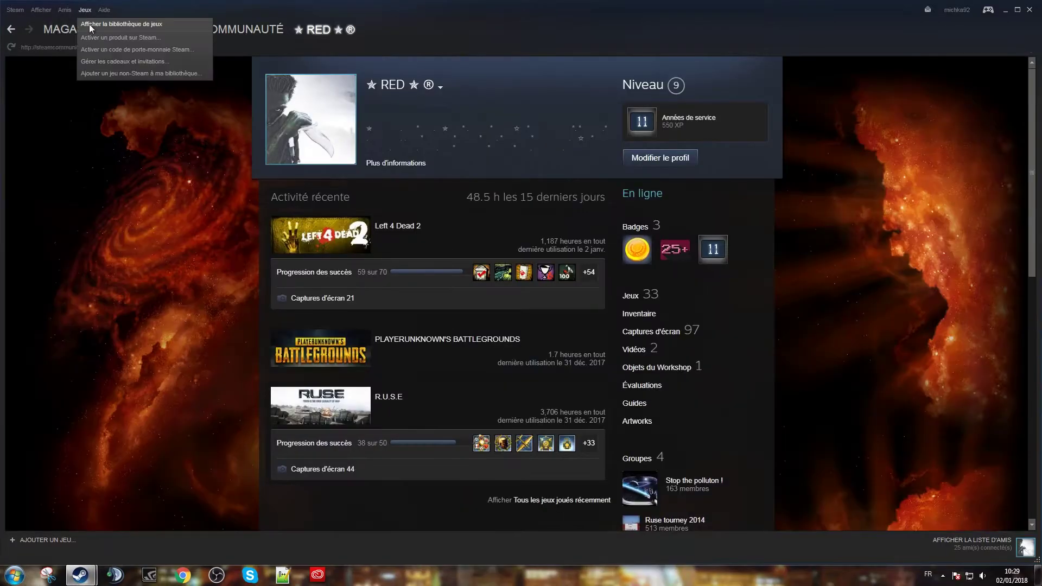
Step: Open Left 4 Dead 2's properties and launch options and check the -insecure entry
{"action": "right_click", "coordinate": [59, 181]}
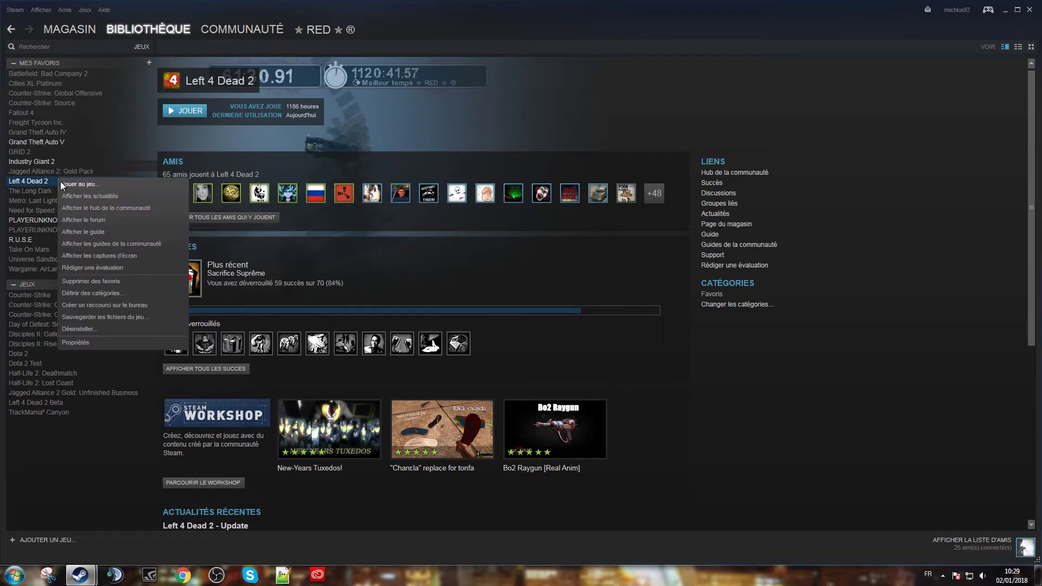
{"action": "left_click", "coordinate": [80, 345]}
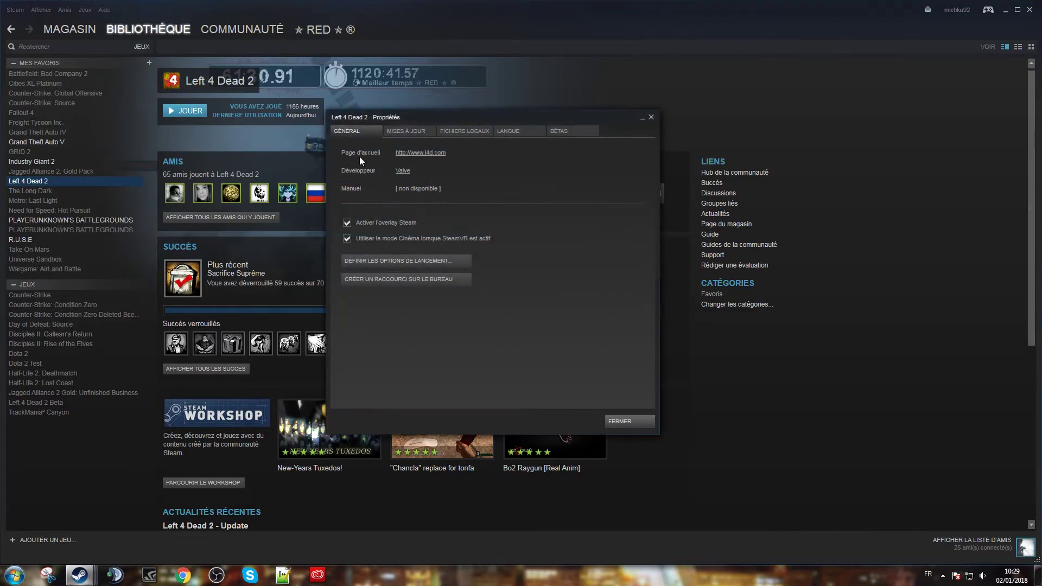
{"action": "left_click_drag", "start_coordinate": [366, 112], "coordinate": [440, 144]}
{"action": "left_click", "coordinate": [468, 288]}
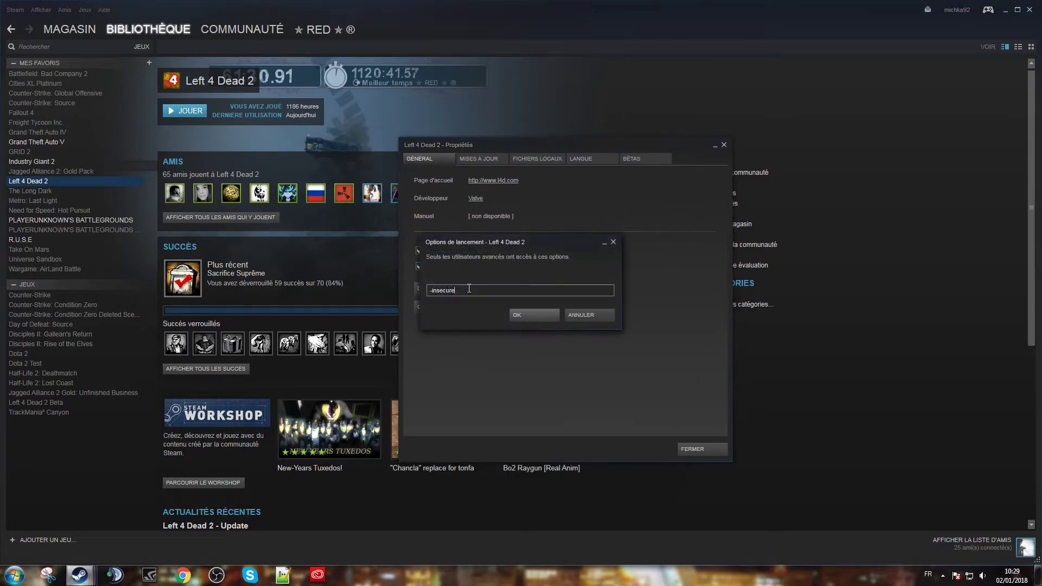
{"action": "mouse_move", "coordinate": [563, 239]}
{"action": "left_mouse_down"}
{"action": "mouse_move", "coordinate": [551, 276]}
{"action": "mouse_move", "coordinate": [539, 259]}
{"action": "left_mouse_up"}
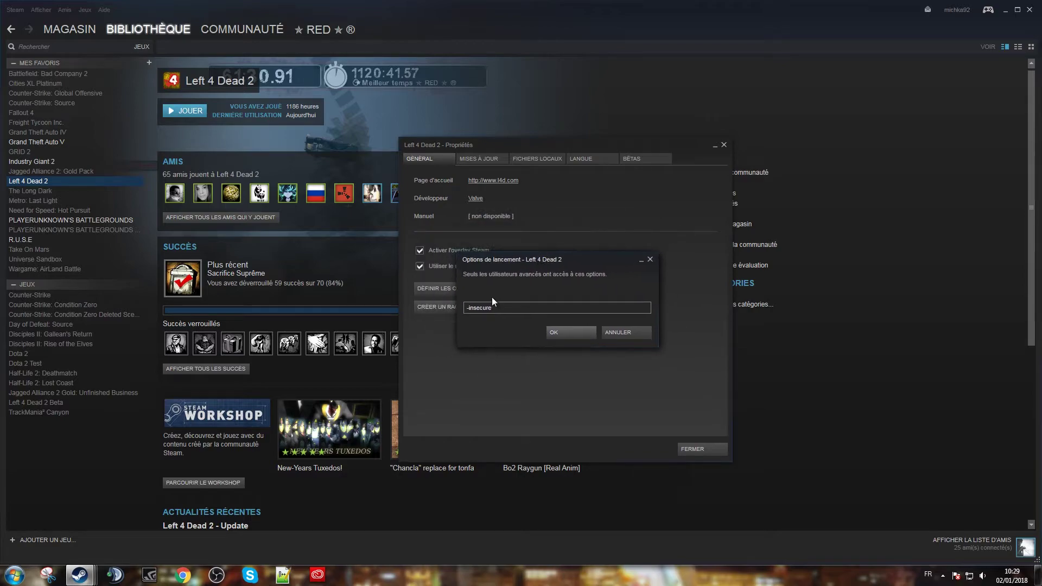
{"action": "left_click_drag", "start_coordinate": [497, 308], "coordinate": [459, 308]}
{"action": "left_click", "coordinate": [556, 333]}
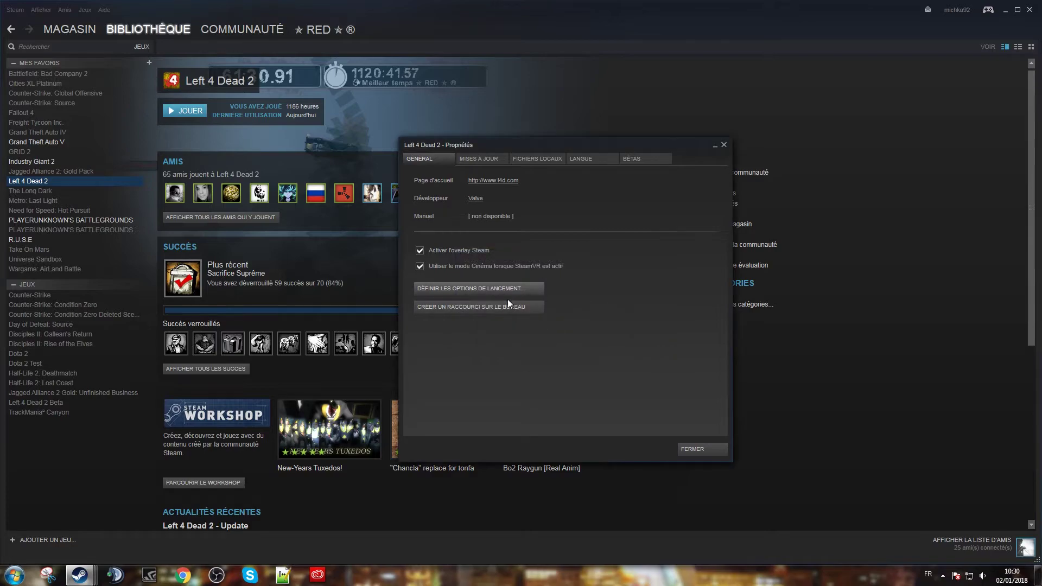
Step: Confirm the -insecure launch option, then close the properties and Steam library windows
{"action": "left_click", "coordinate": [507, 289]}
{"action": "type", "text": "-insecure"}
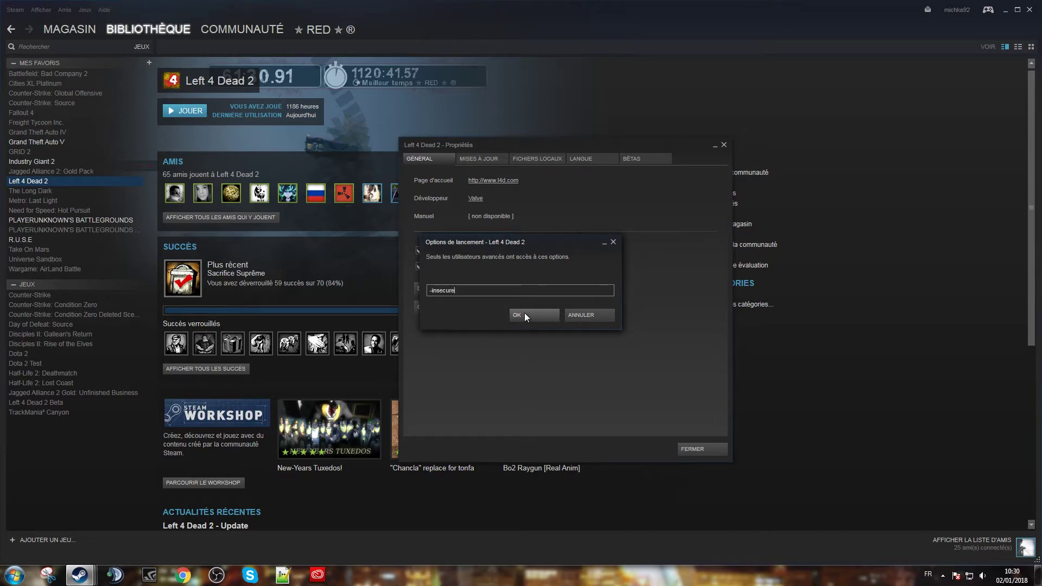
{"action": "left_click", "coordinate": [524, 312]}
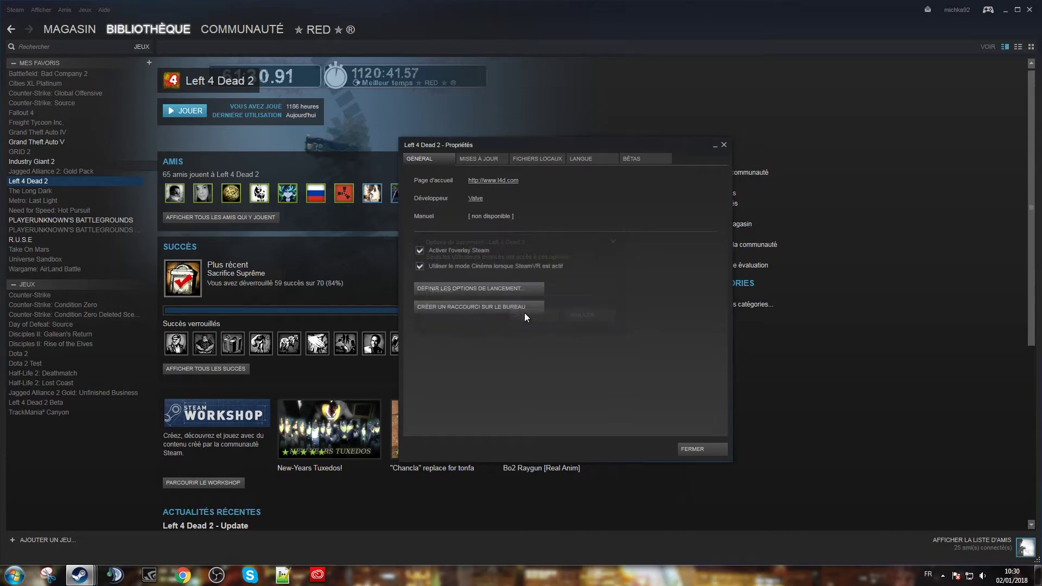
{"action": "left_click_drag", "start_coordinate": [518, 290], "coordinate": [431, 295]}
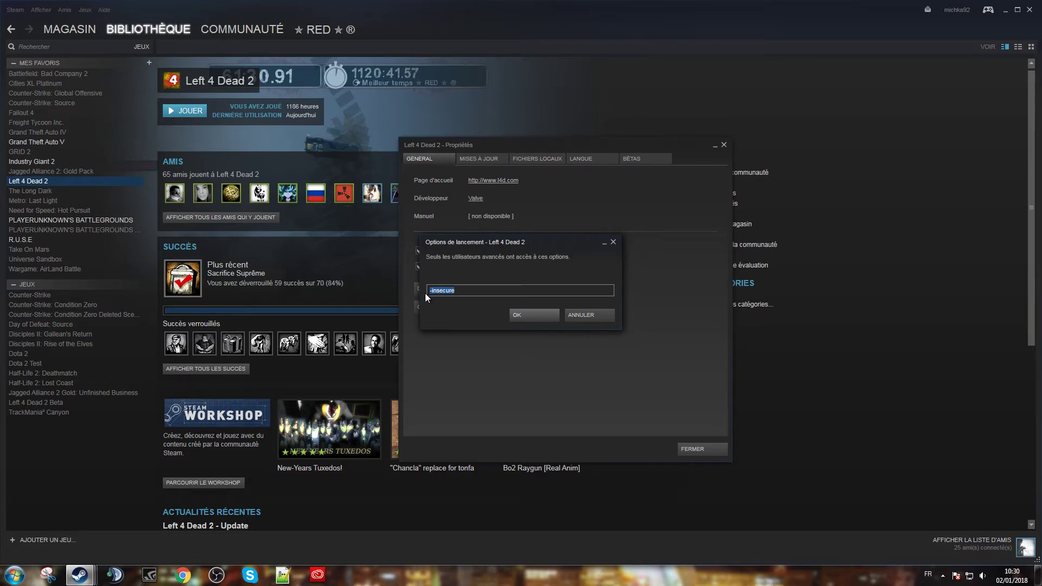
{"action": "left_click", "coordinate": [536, 316]}
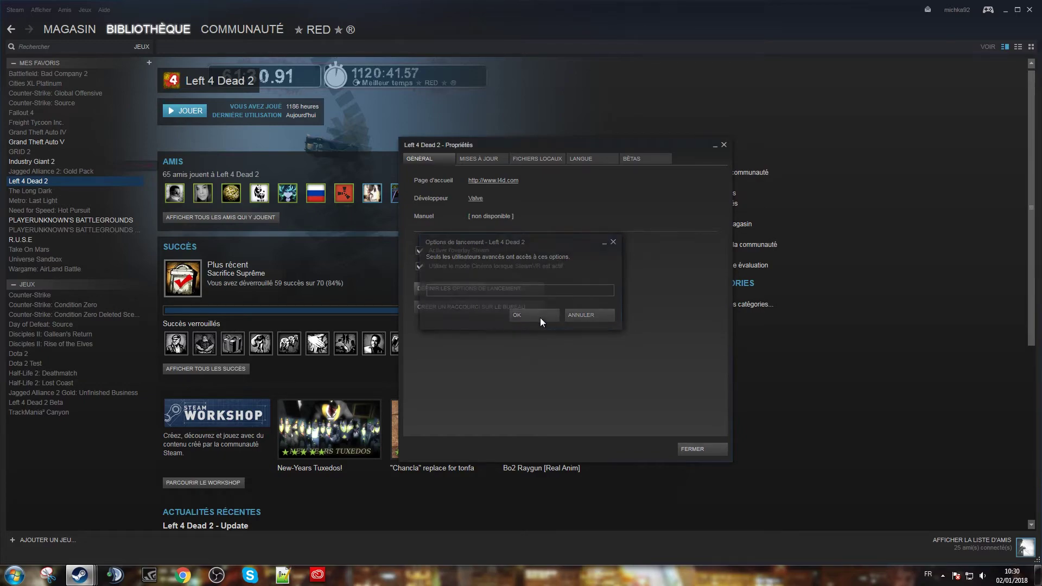
{"action": "left_click", "coordinate": [724, 145]}
{"action": "left_click", "coordinate": [1031, 11]}
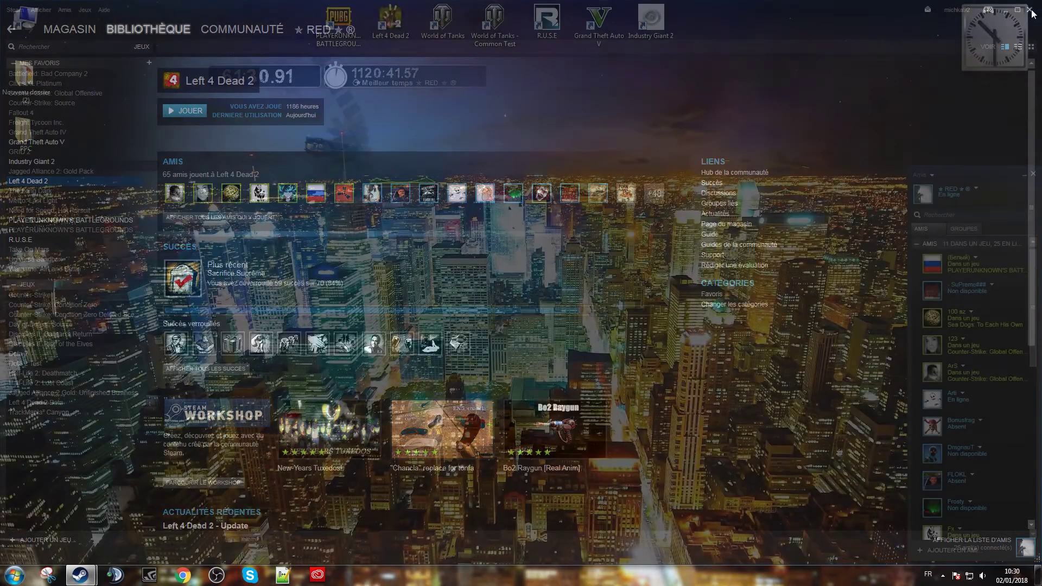
Step: Close the Steam friends list window to leave the plain desktop
{"action": "left_click", "coordinate": [1032, 175]}
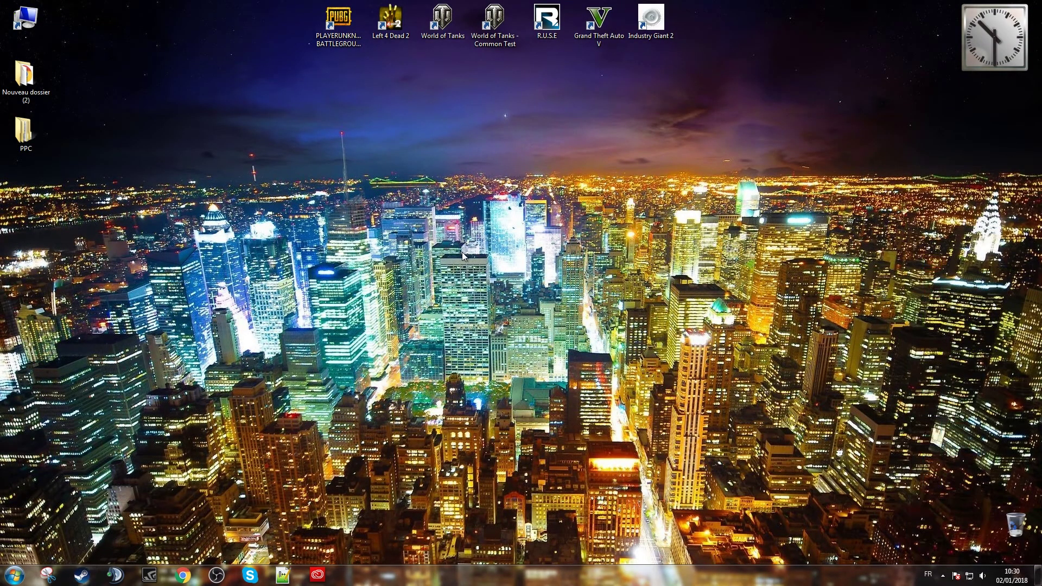